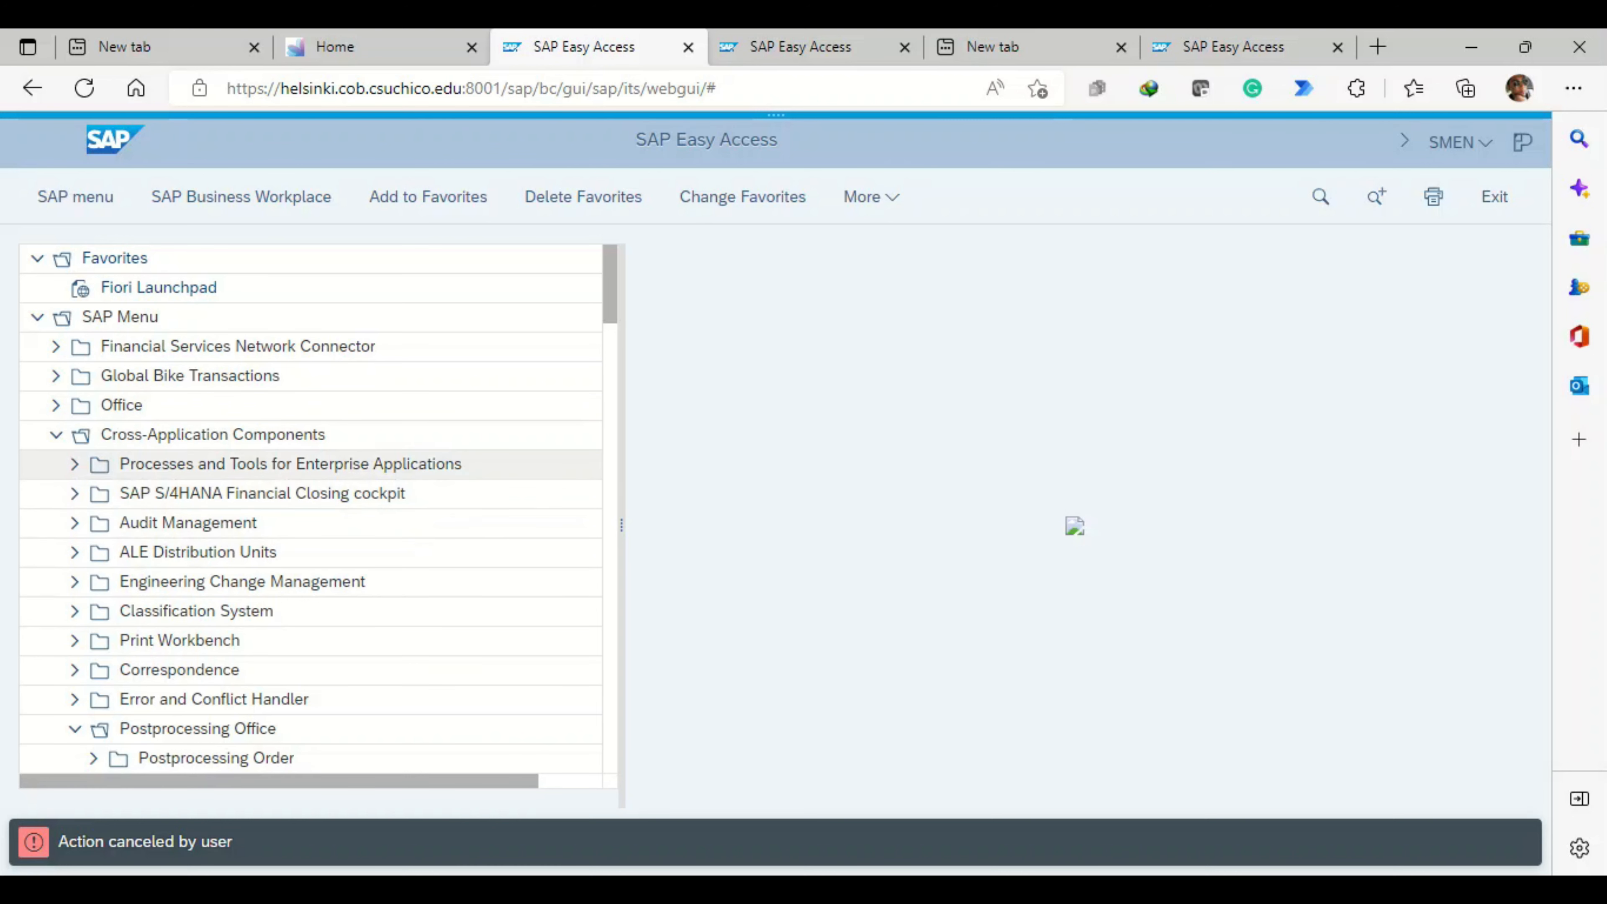
- Open the Sales and Distribution transaction for creating a customer, under the Business Partner master data of Logistics
scroll(253, 551, "down", 5)
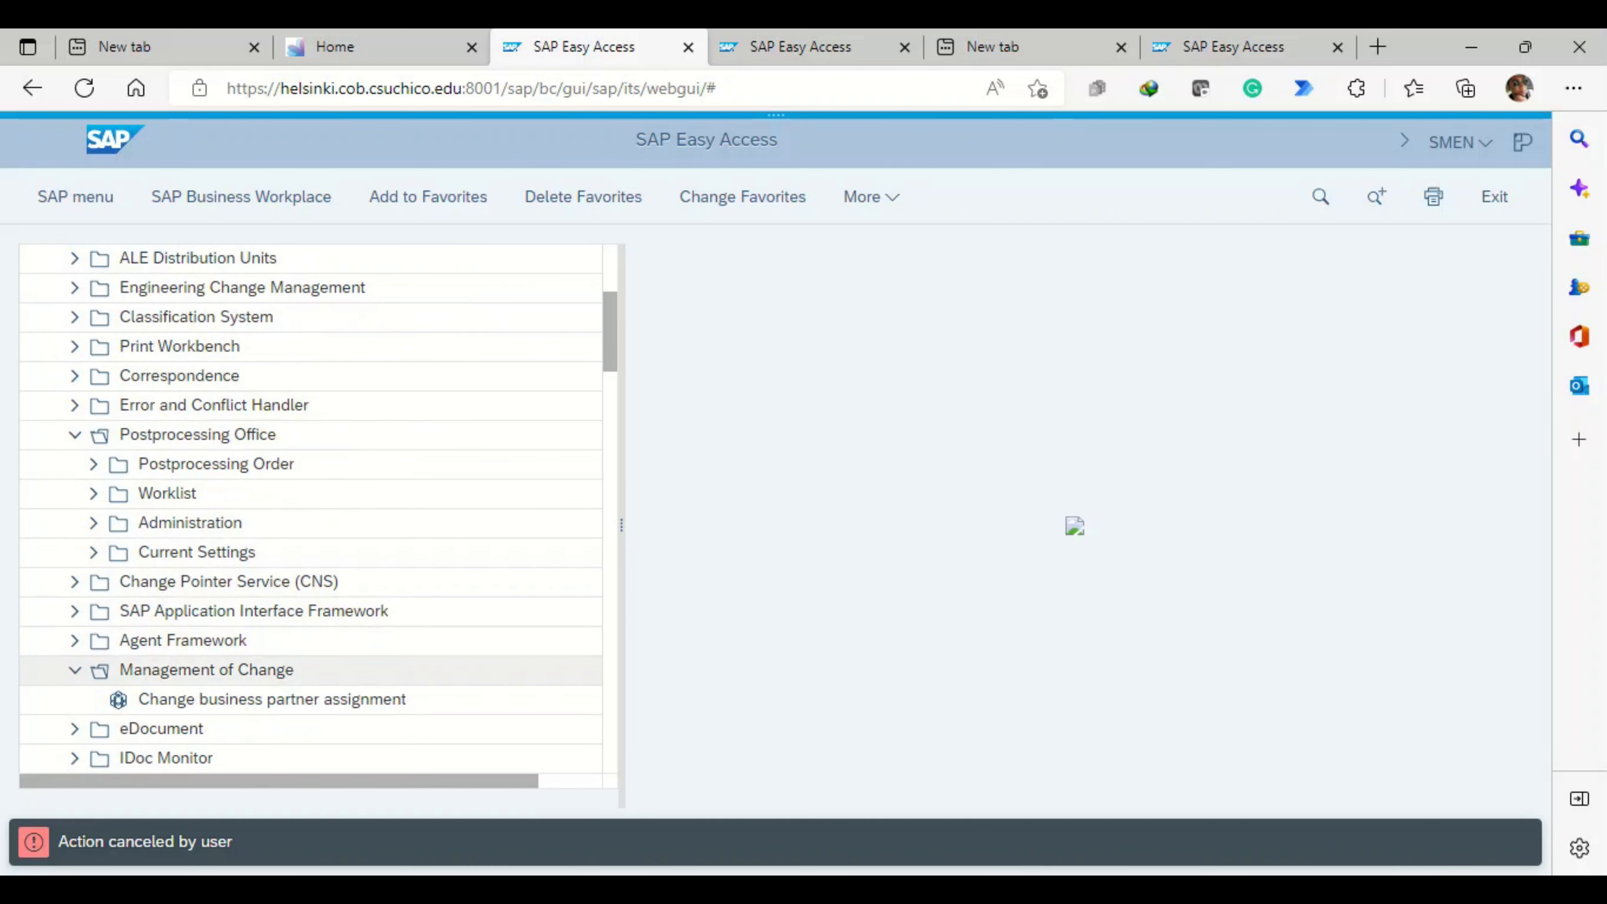
scroll(253, 652, "down", 5)
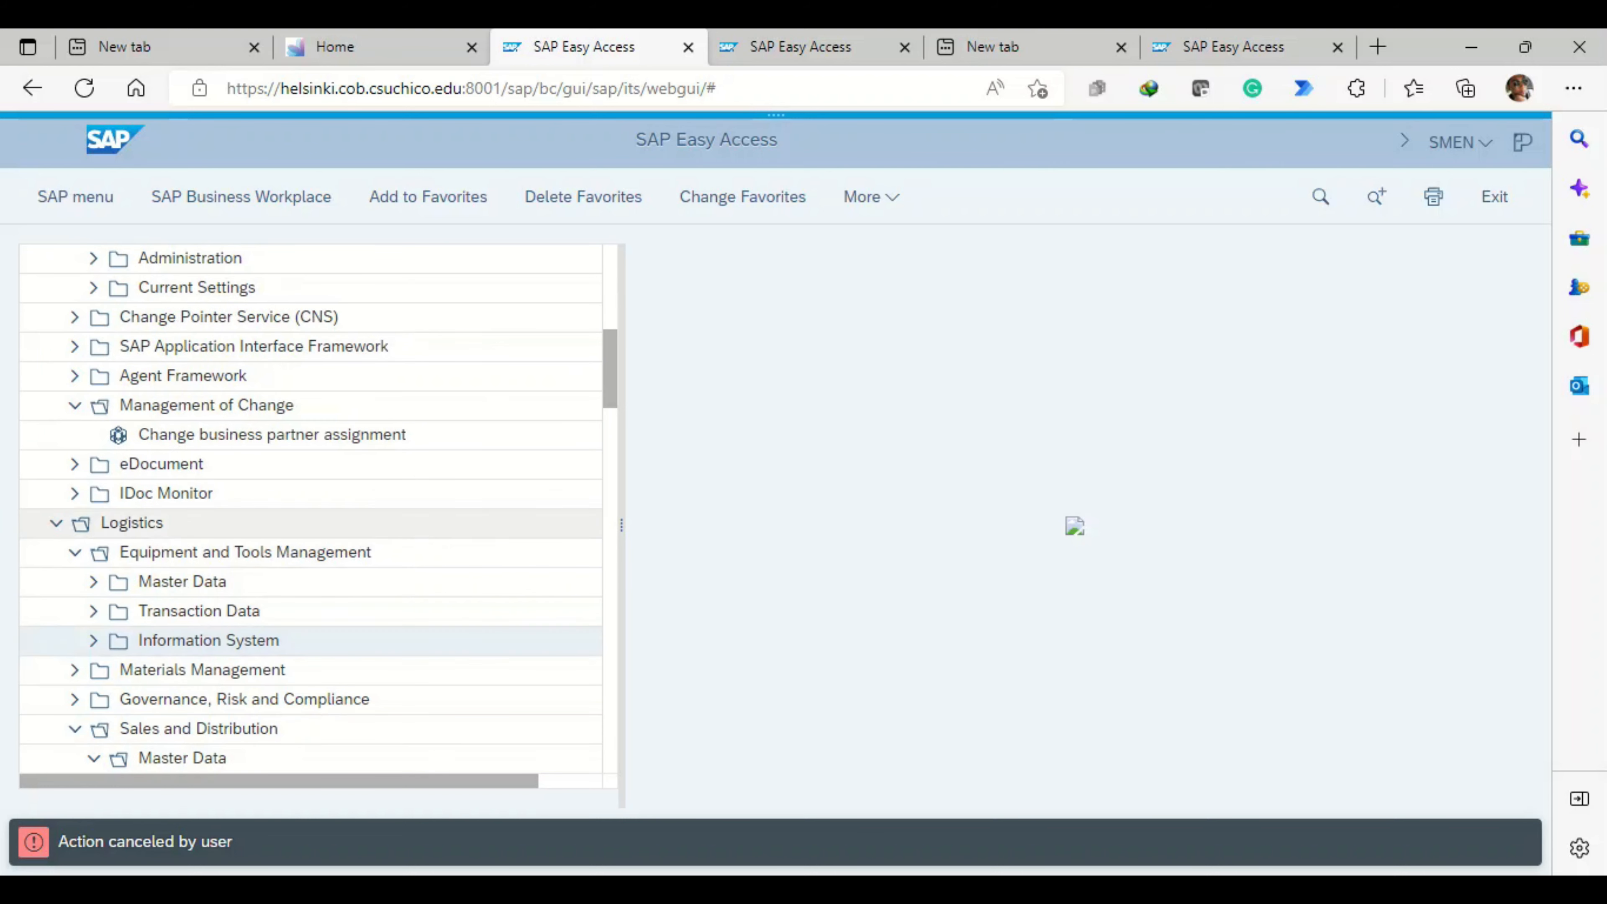
scroll(310, 523, "down", 2)
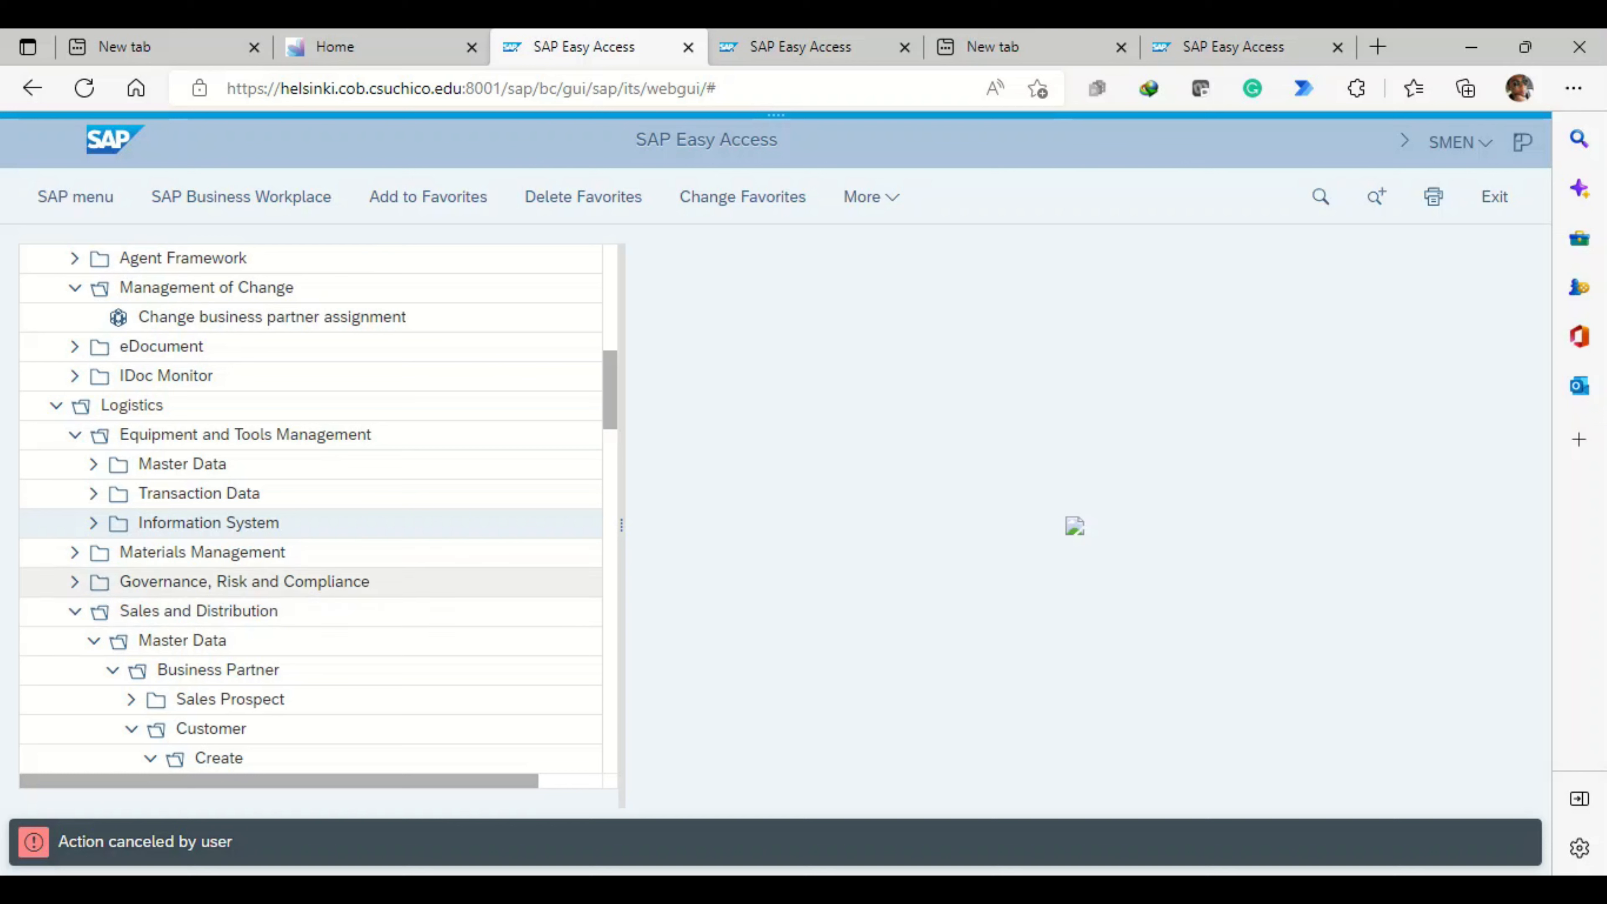
scroll(310, 582, "down", 2)
scroll(310, 581, "down", 1)
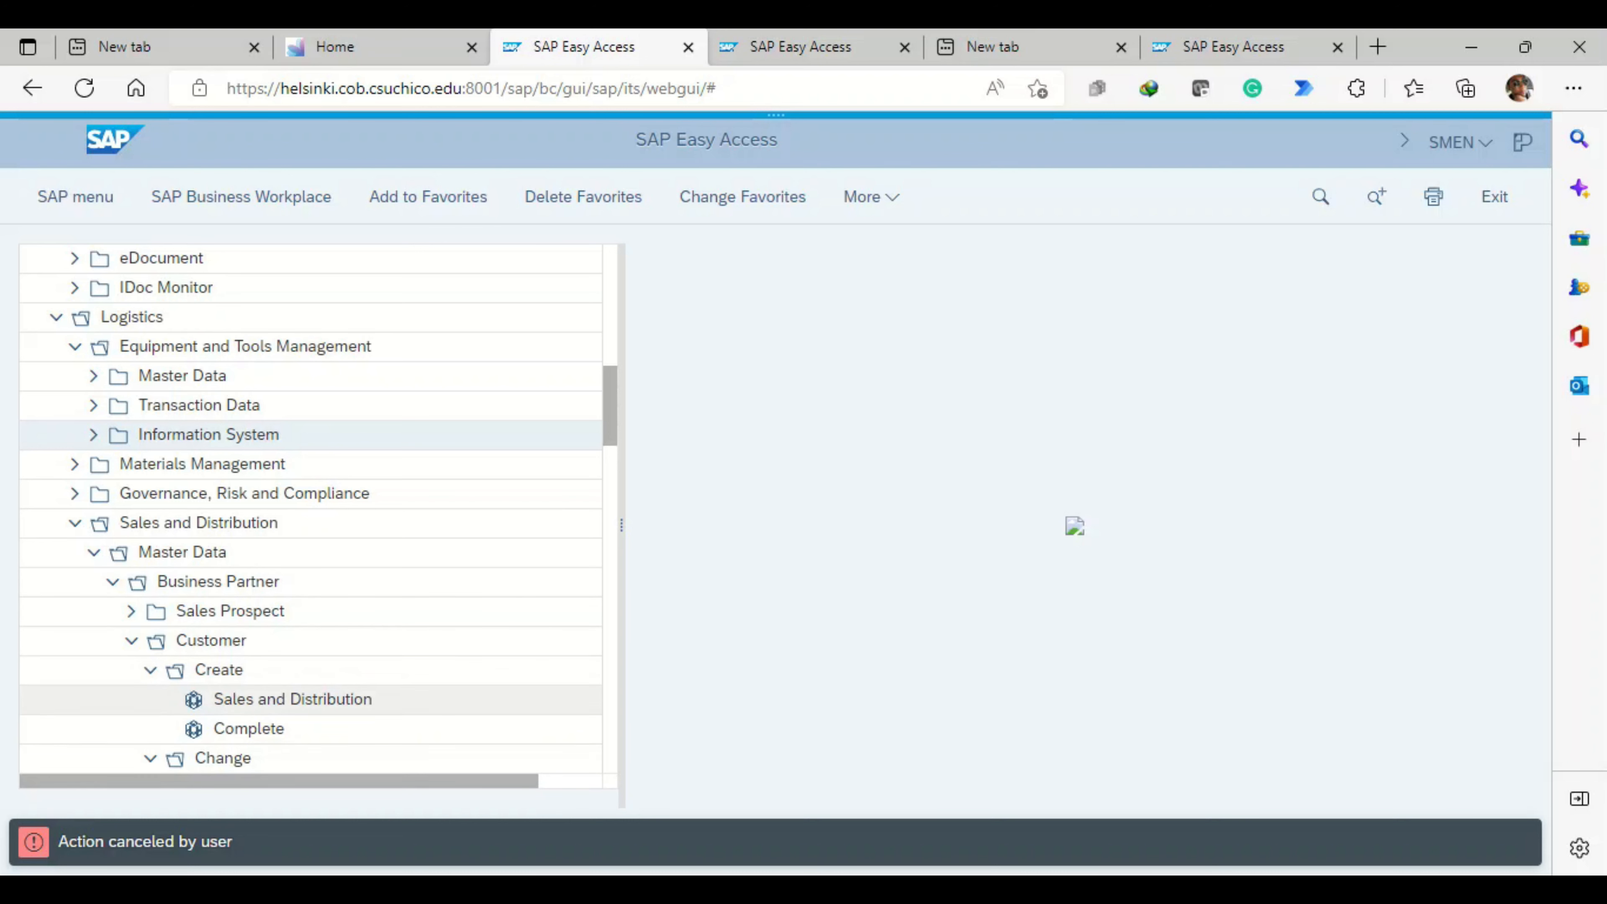
left_click(292, 700)
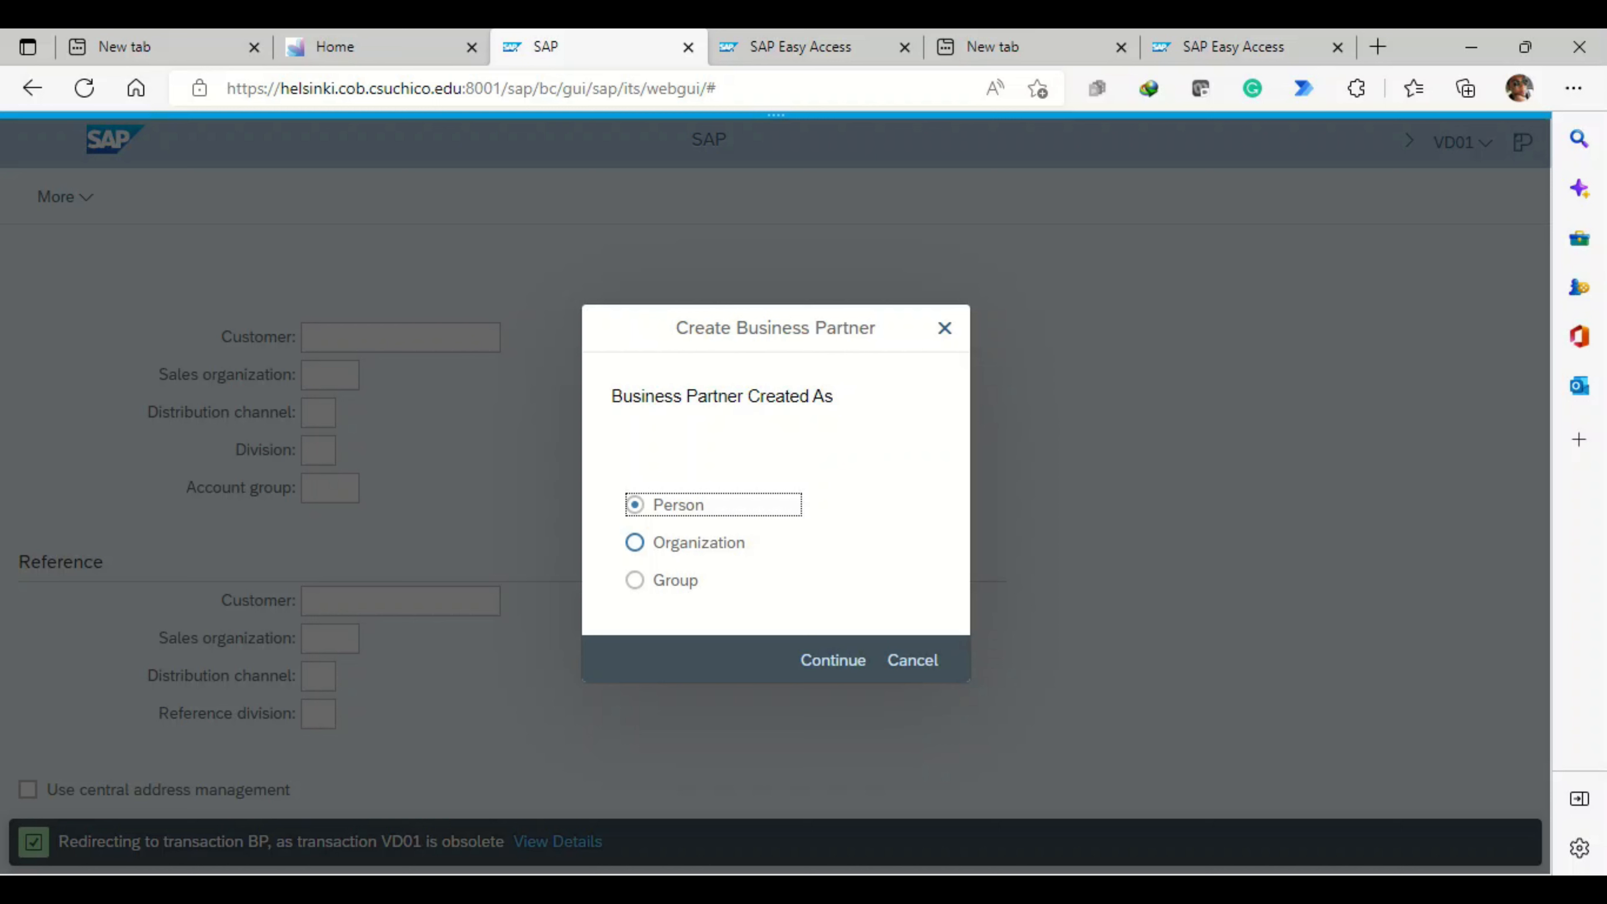
- Choose Organization as the business partner type, view the blank FI Customer form, and leave it without saving
left_click(635, 542)
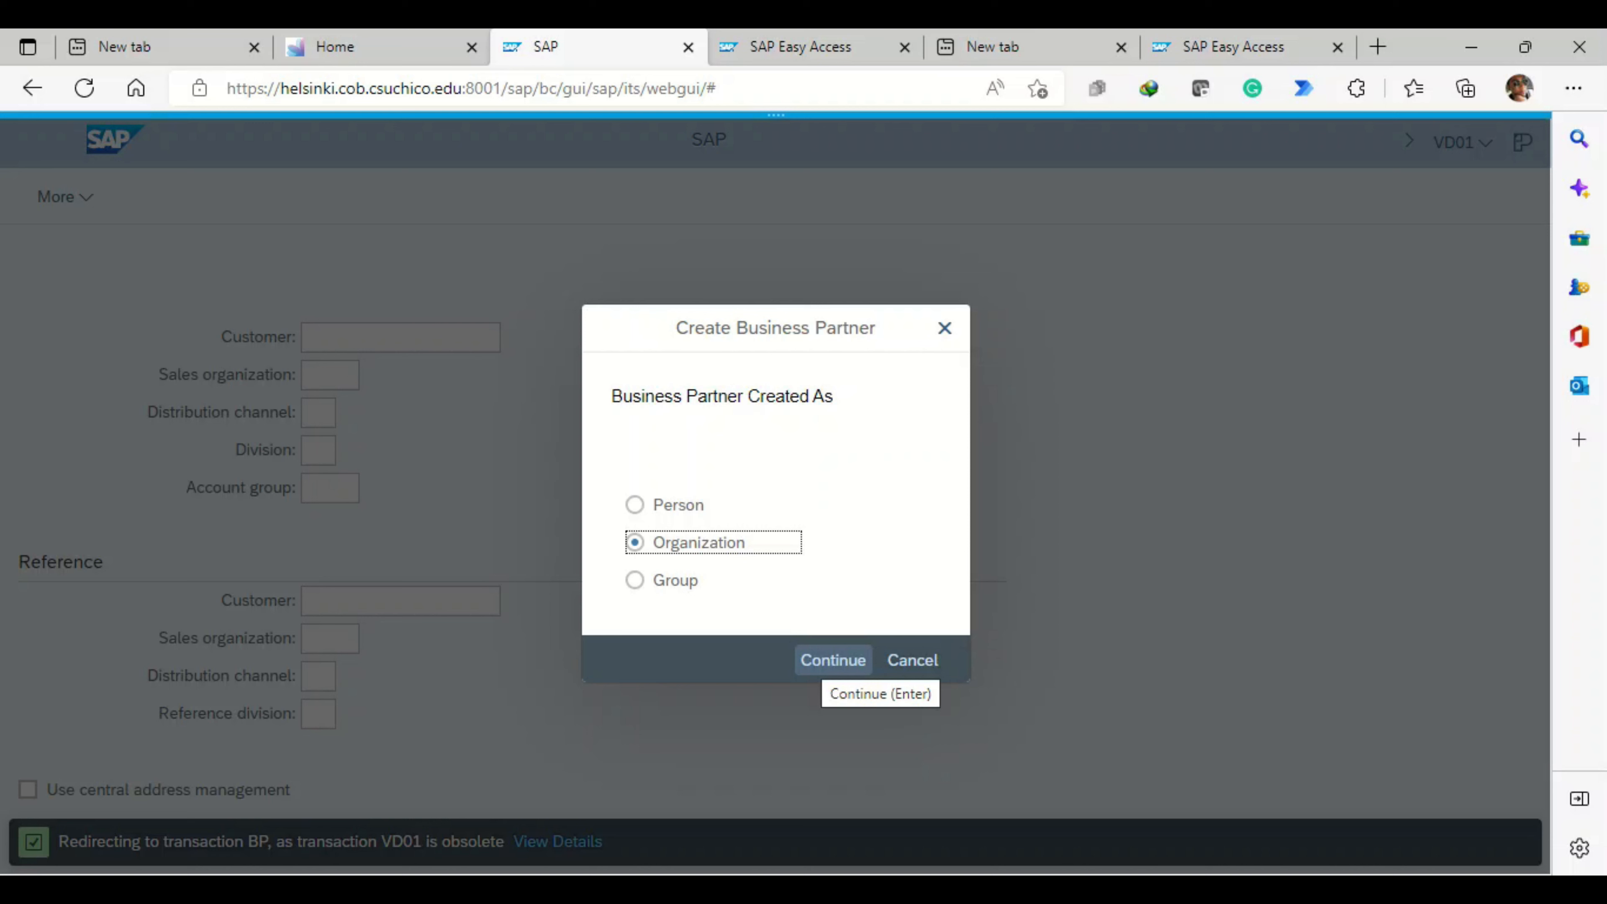
left_click(832, 659)
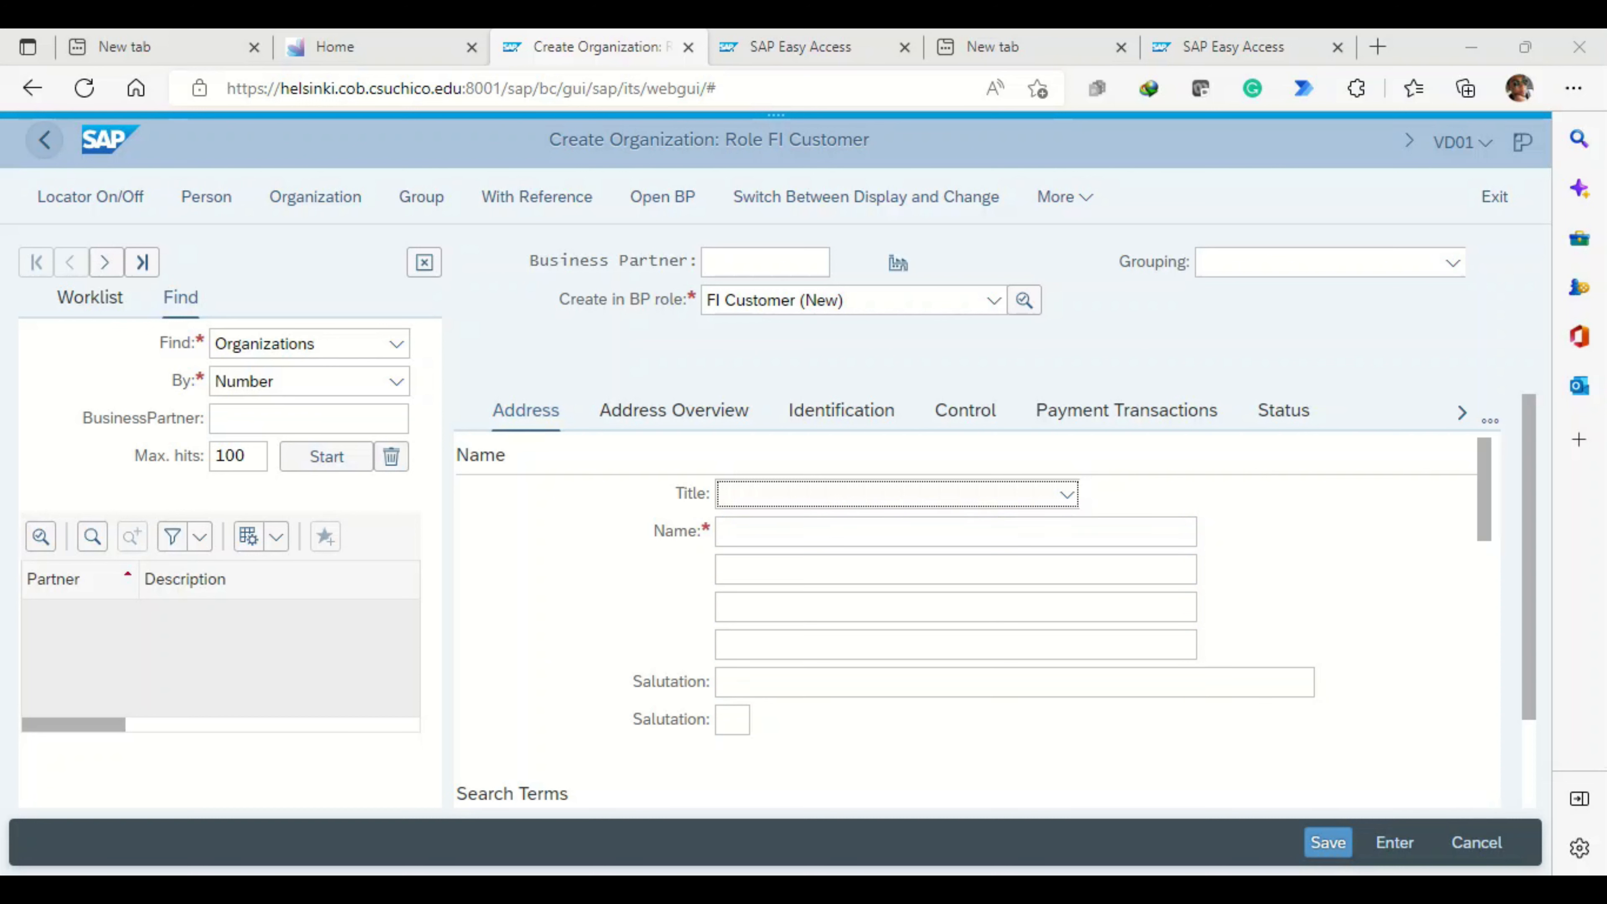
left_click(44, 140)
left_click(45, 140)
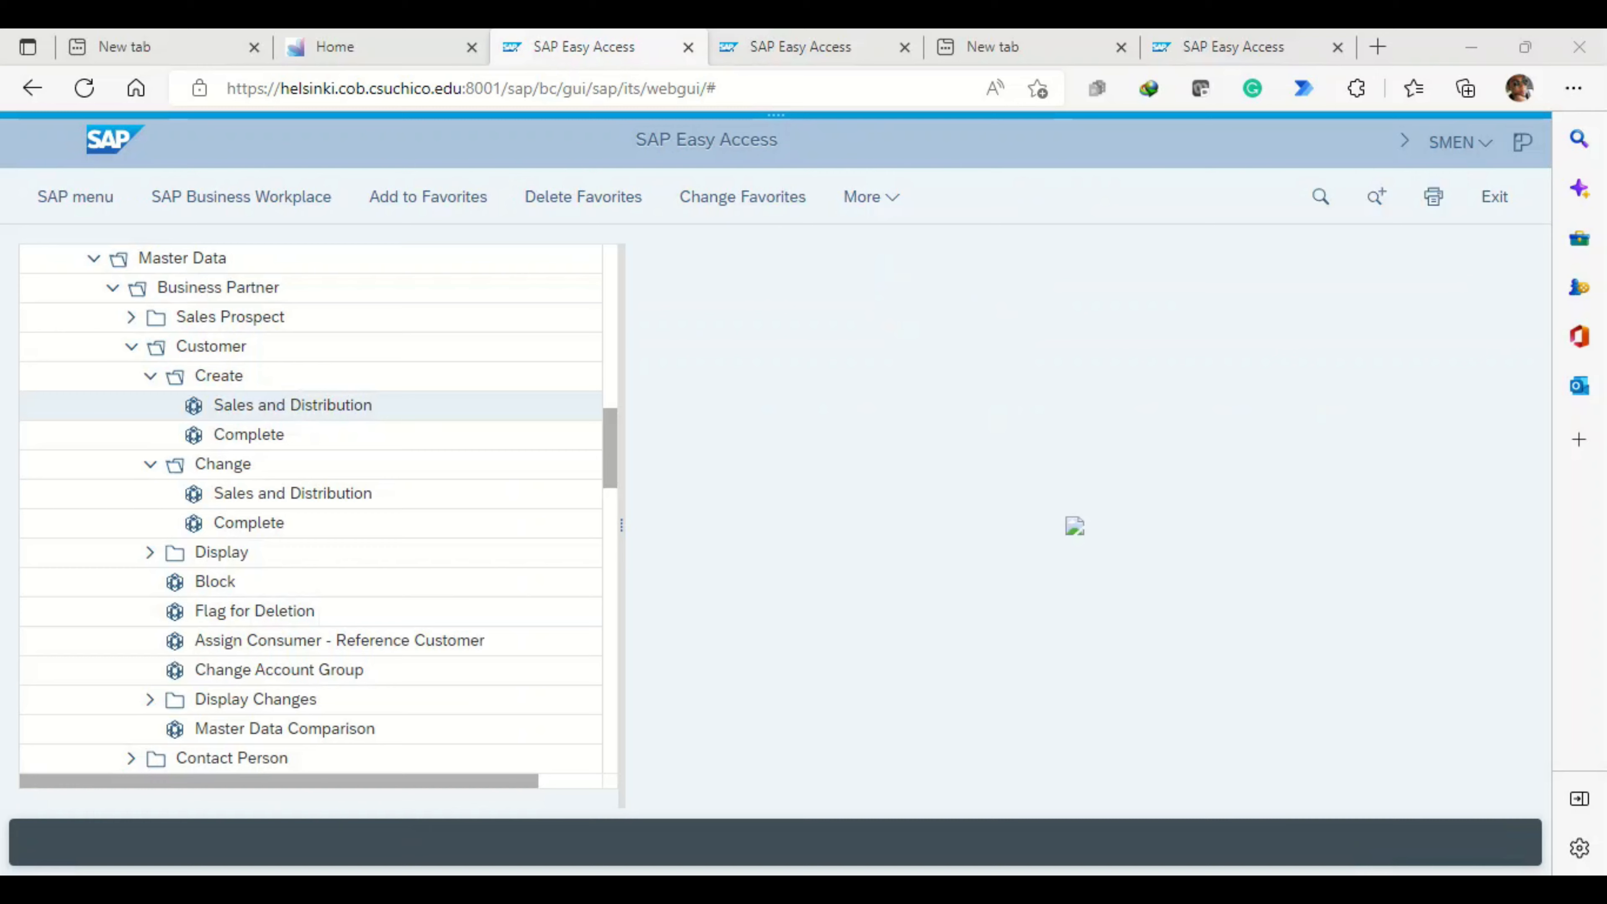
- Search the menu tree for VD02
left_click(1320, 196)
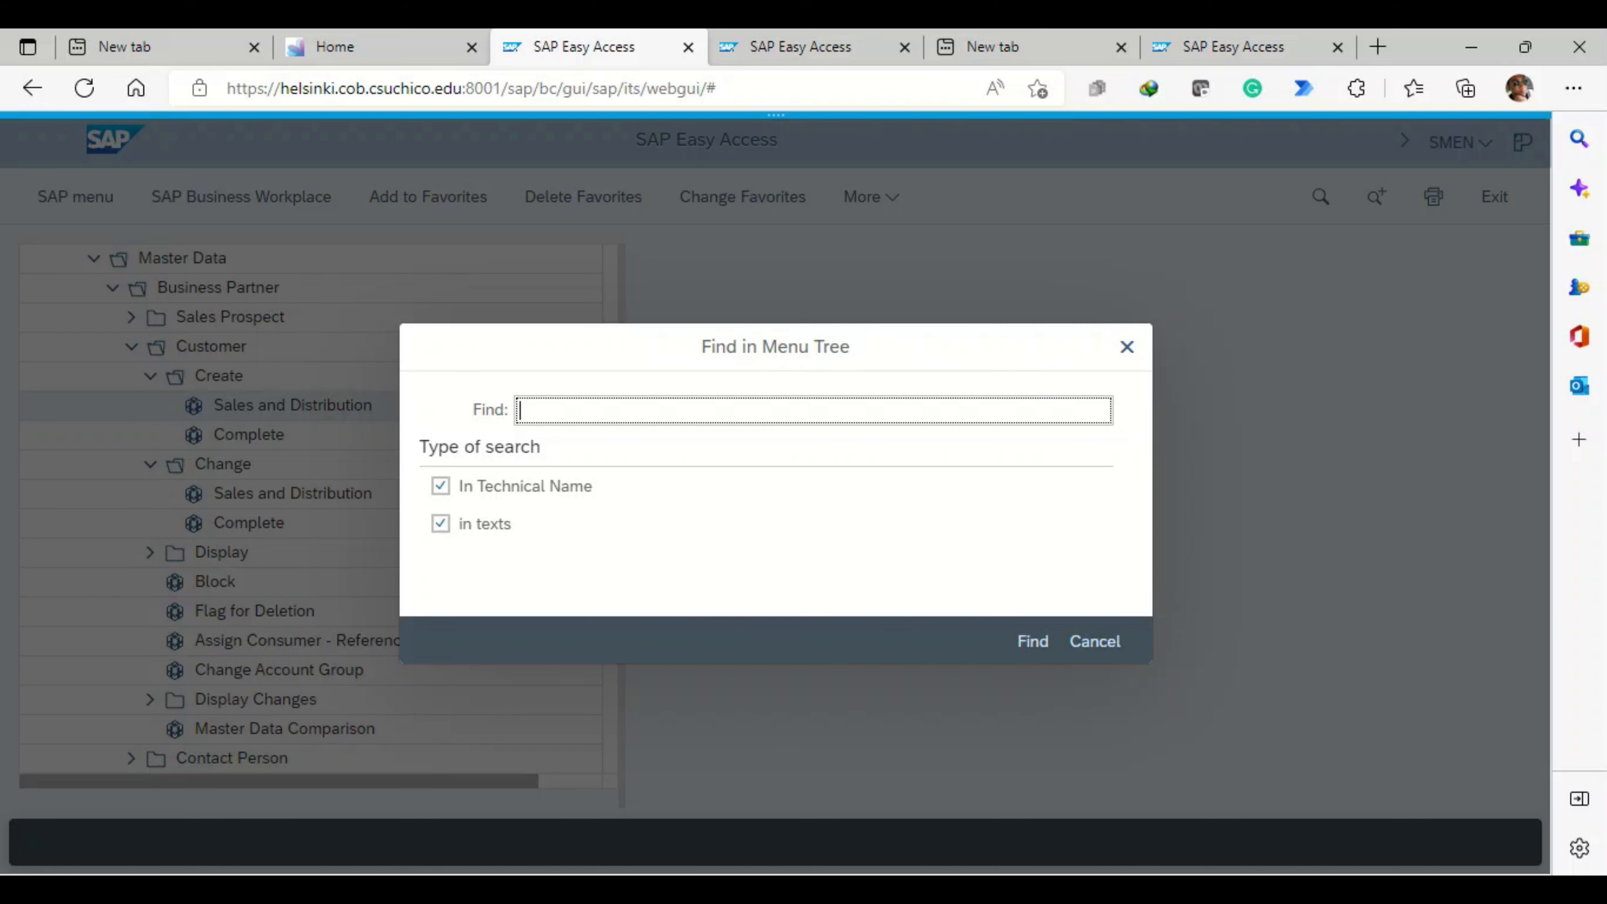
key("Escape")
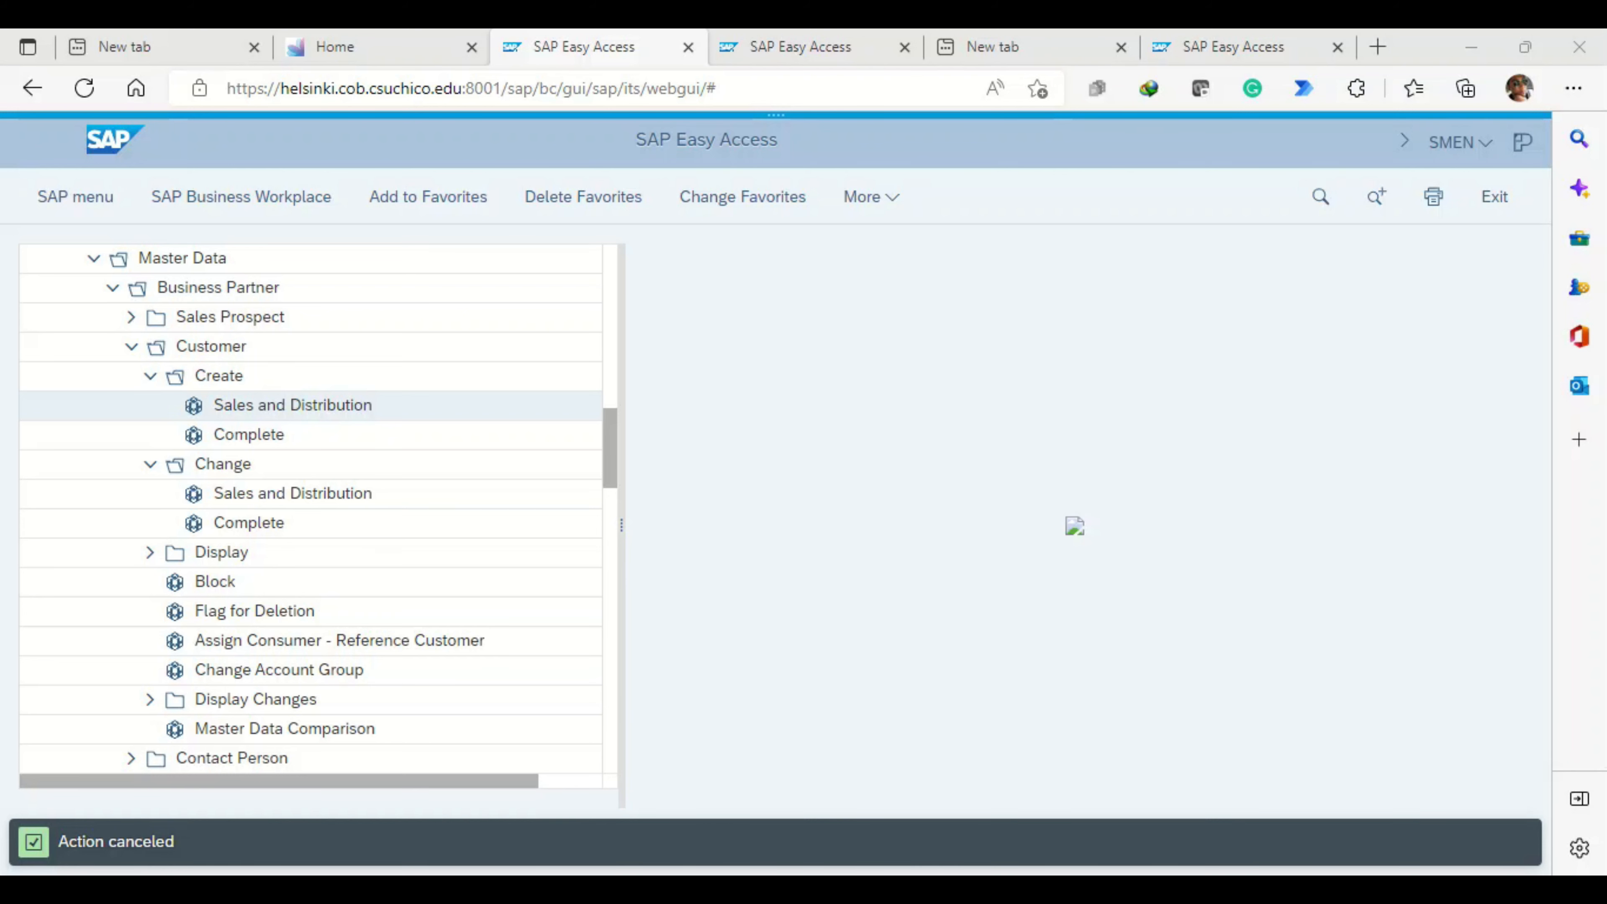
left_click(1321, 197)
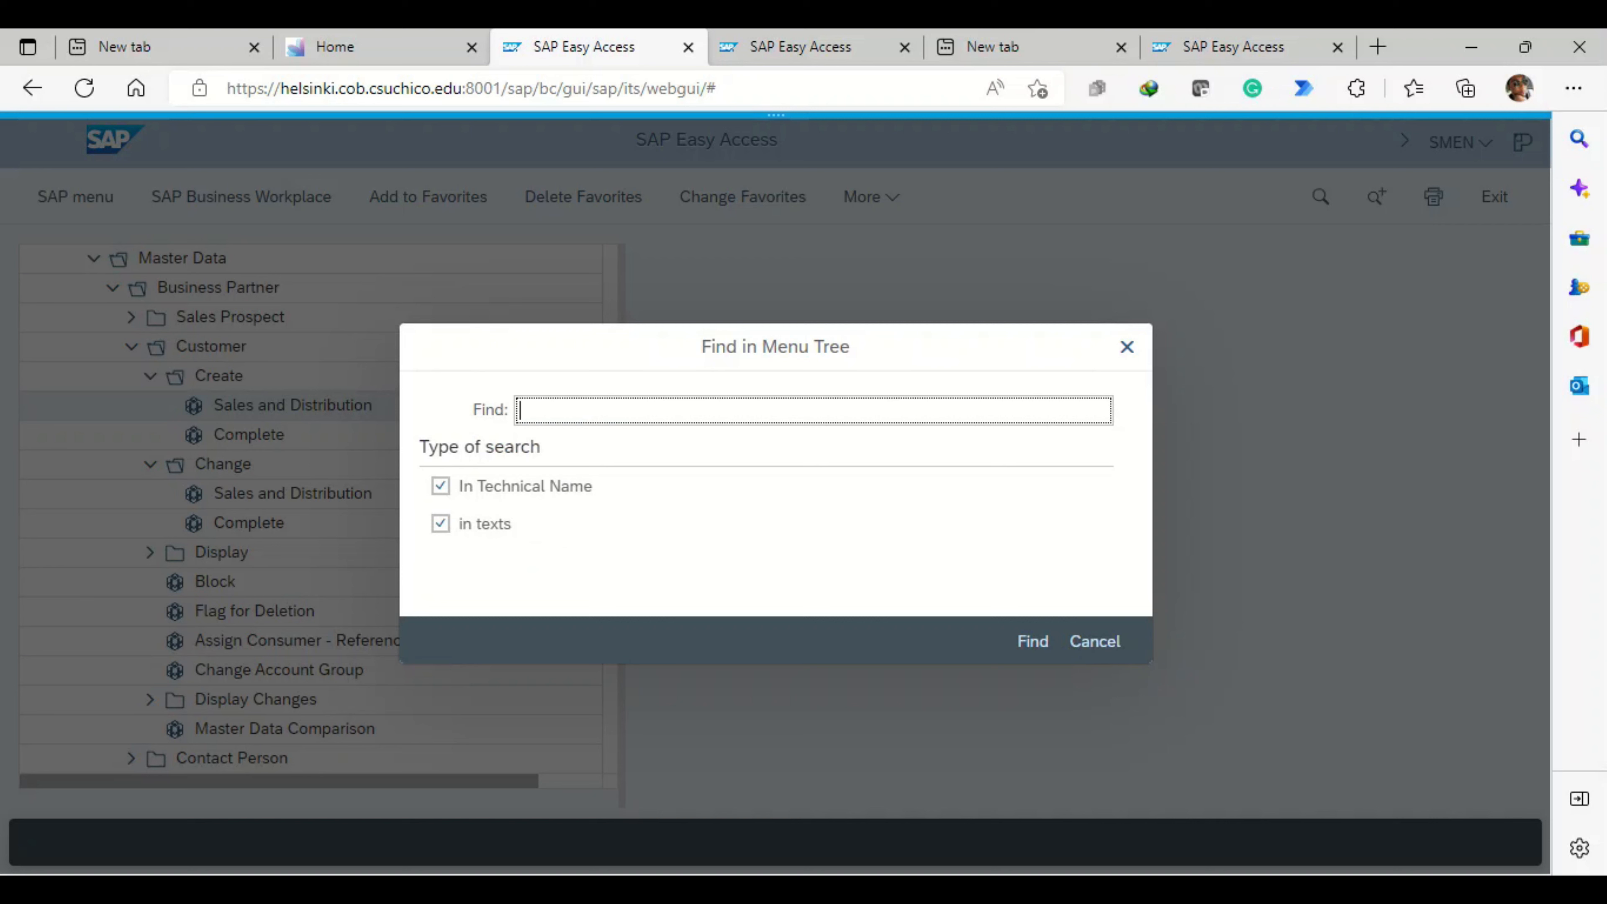
type("VD02")
left_click(1033, 641)
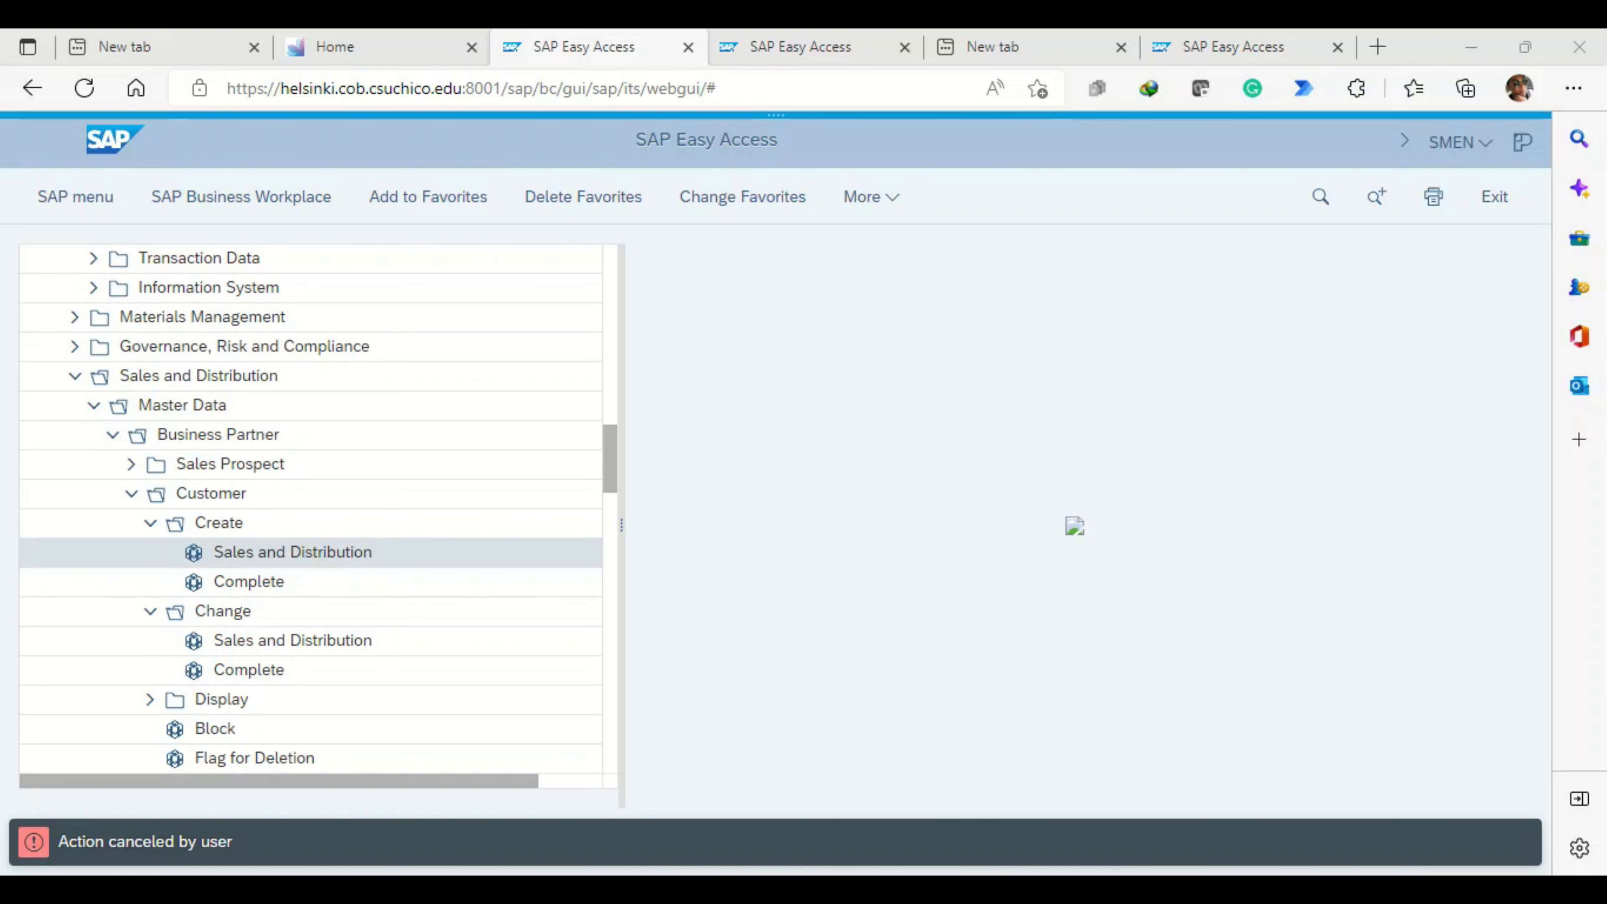
- Reopen customer creation under Sales and Distribution for an organization and view the form's additional functions
left_click(292, 553)
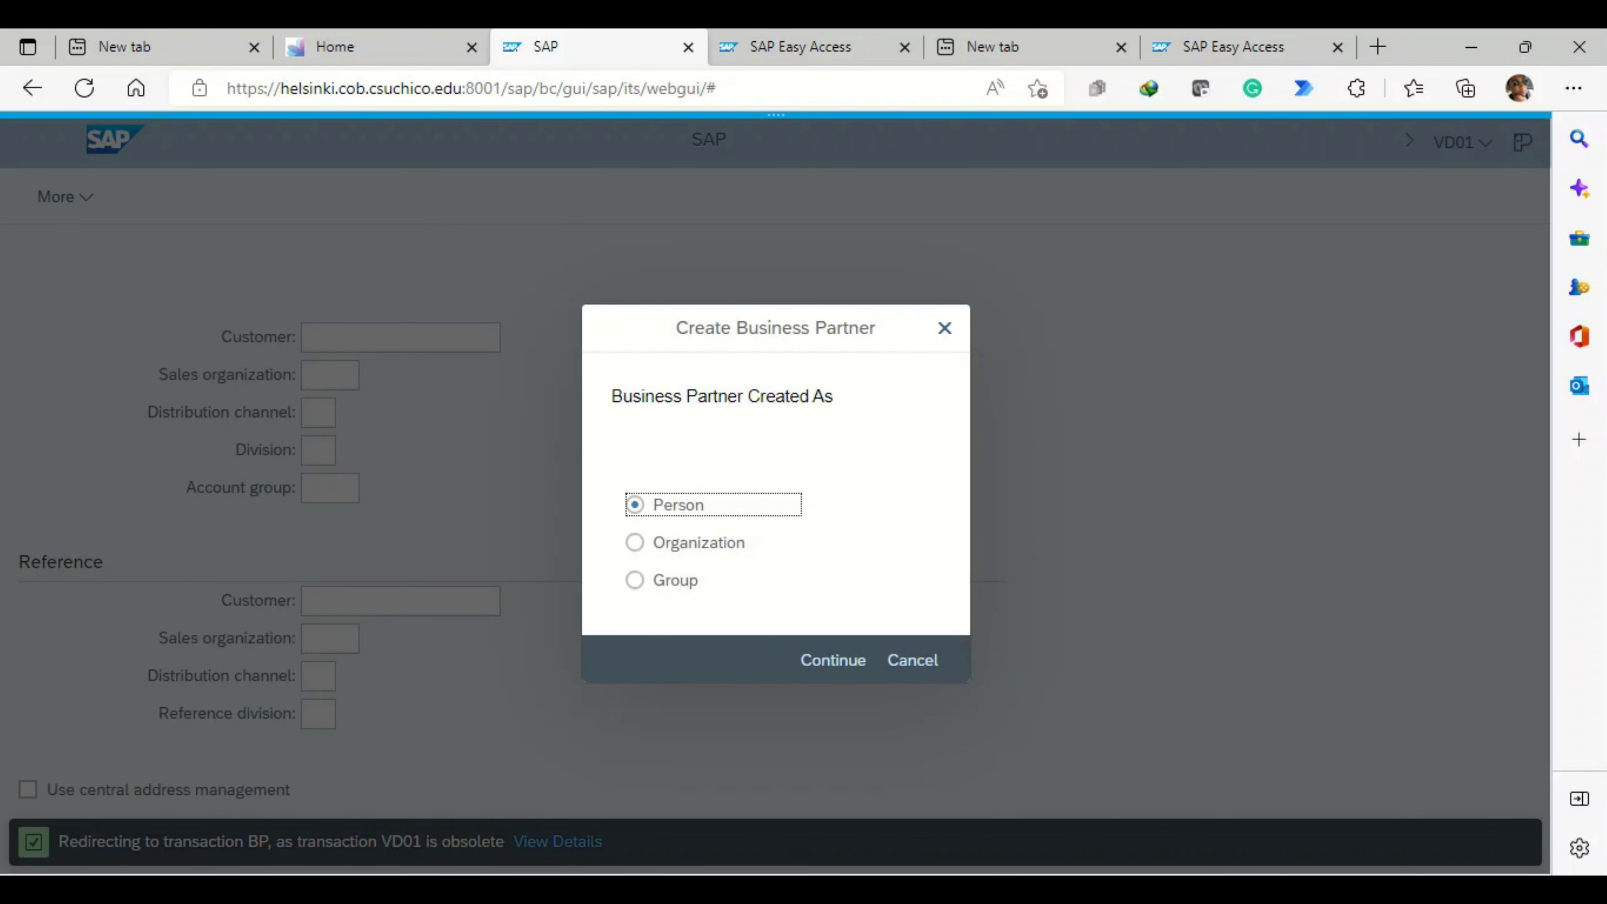
left_click(652, 543)
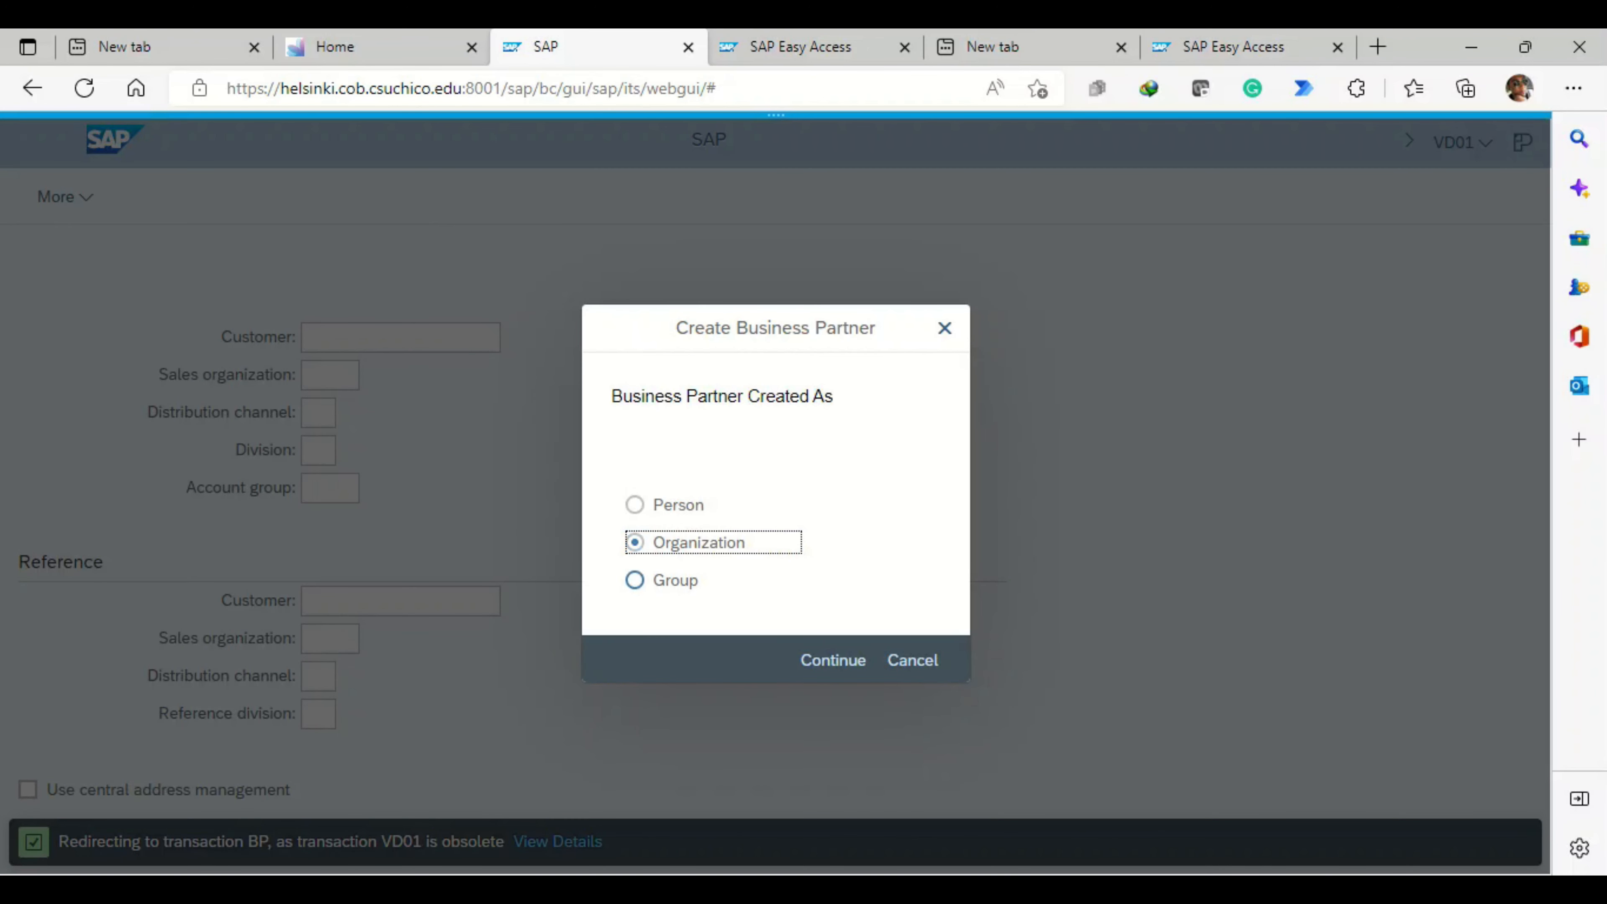
left_click(833, 660)
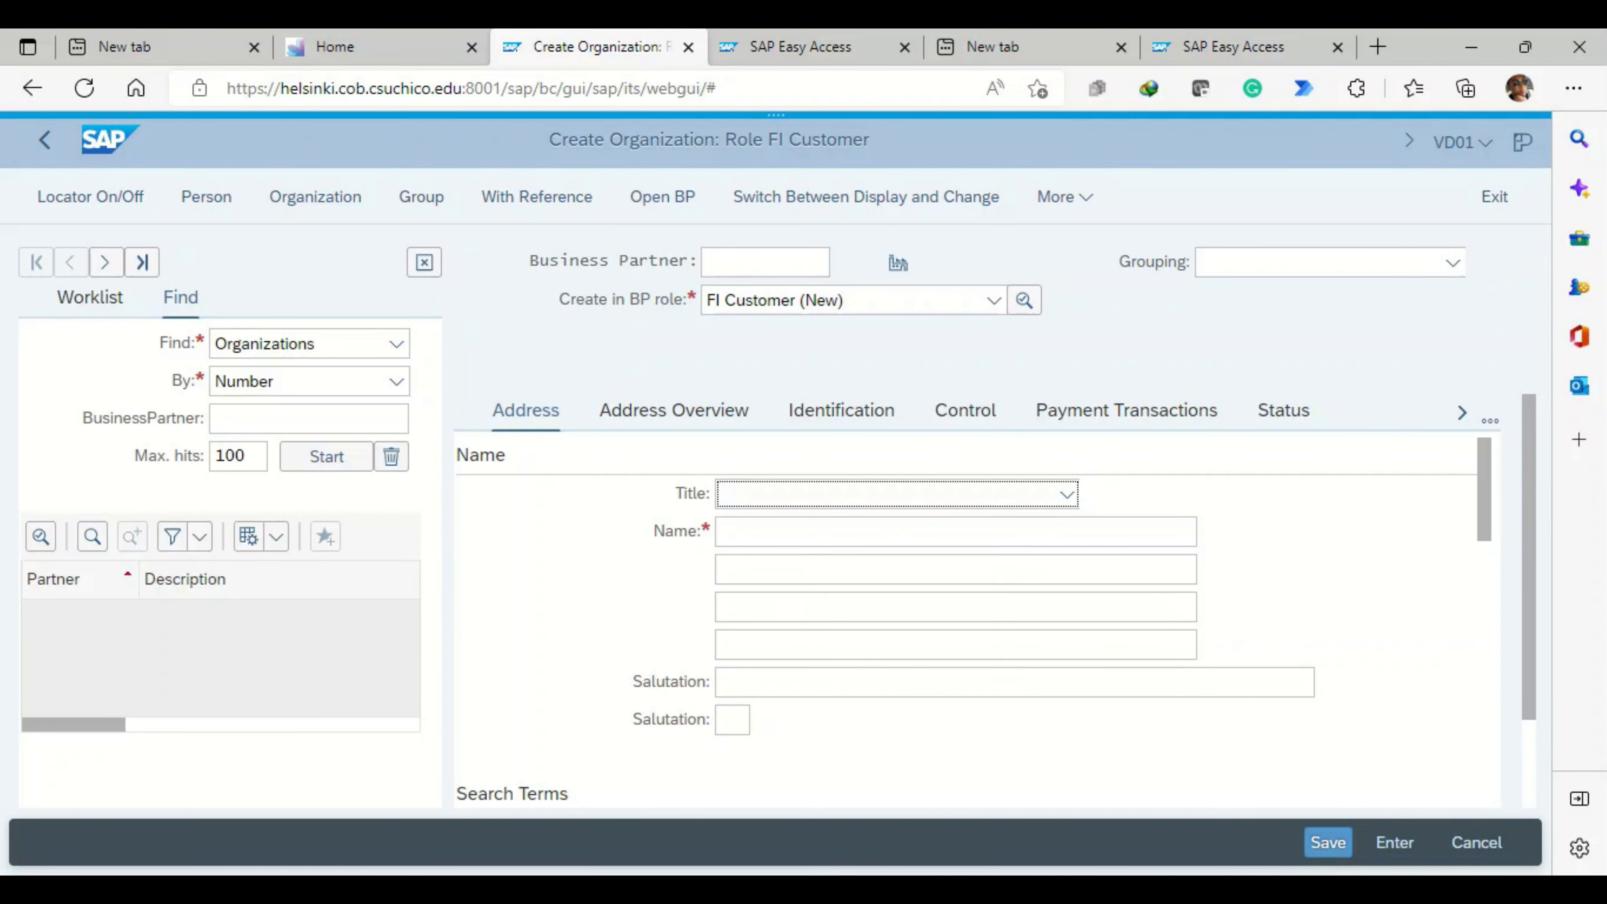
left_click(1064, 197)
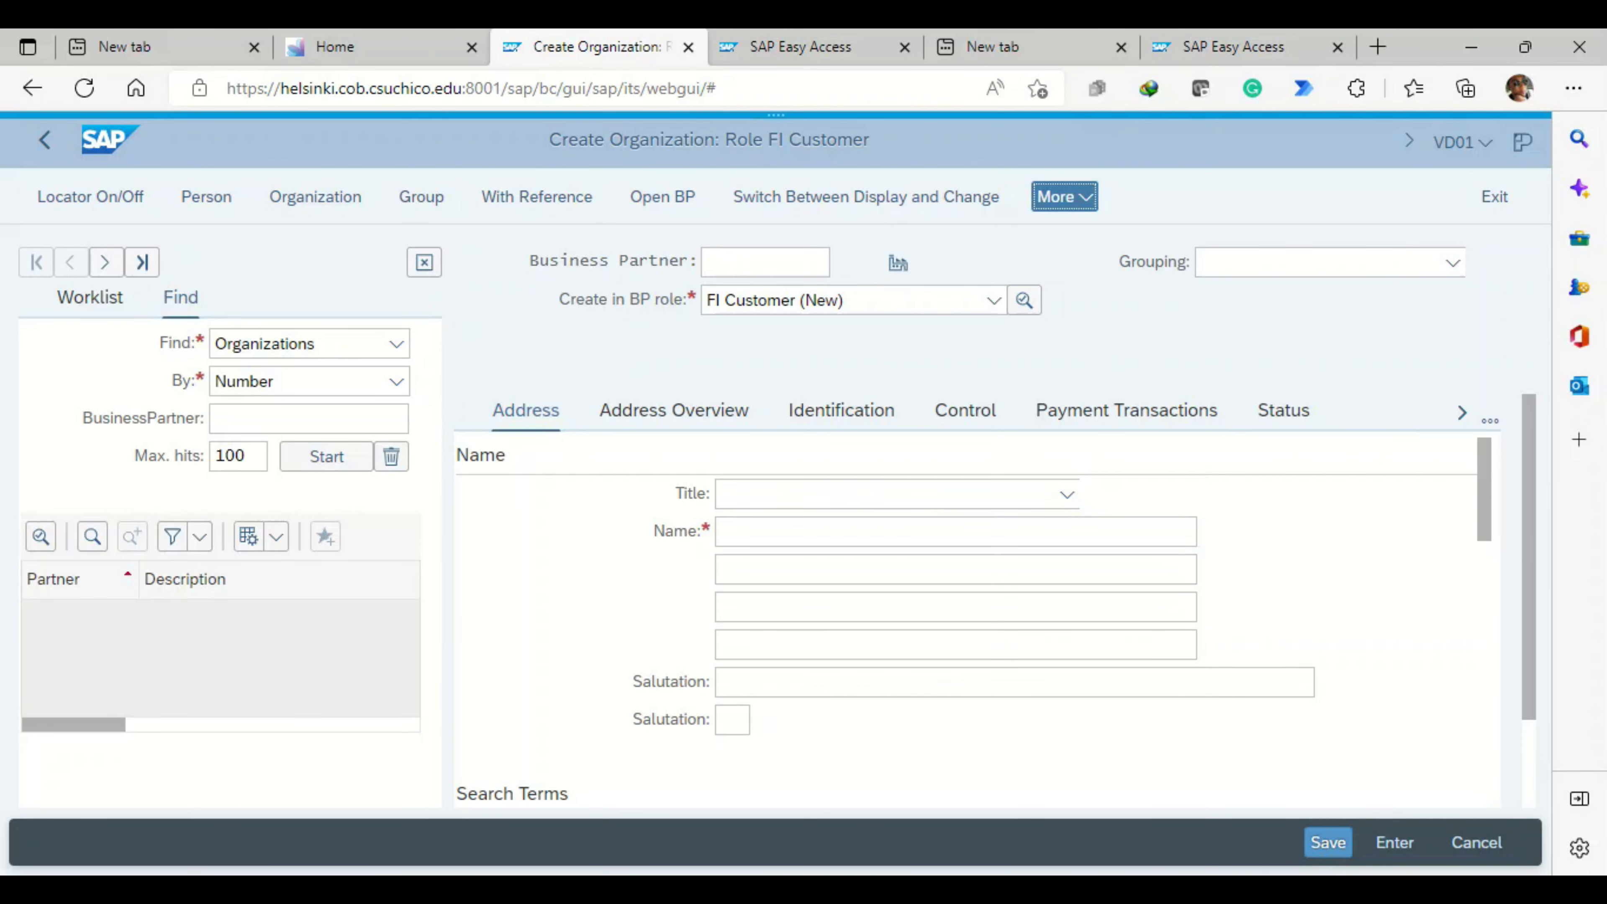
key("Down")
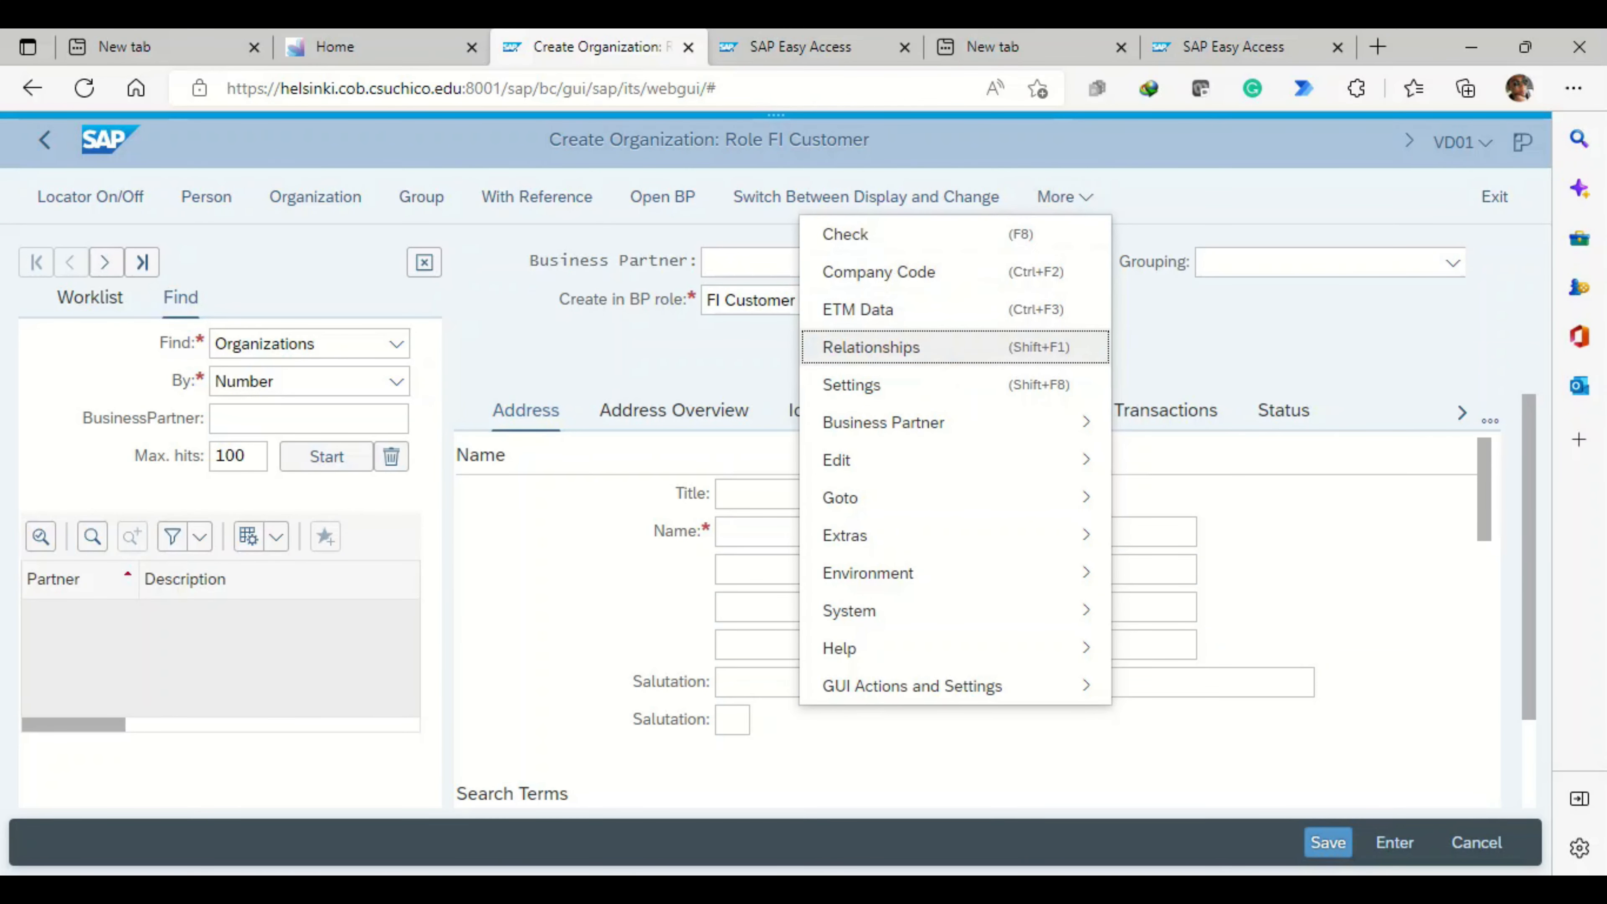
key("Escape")
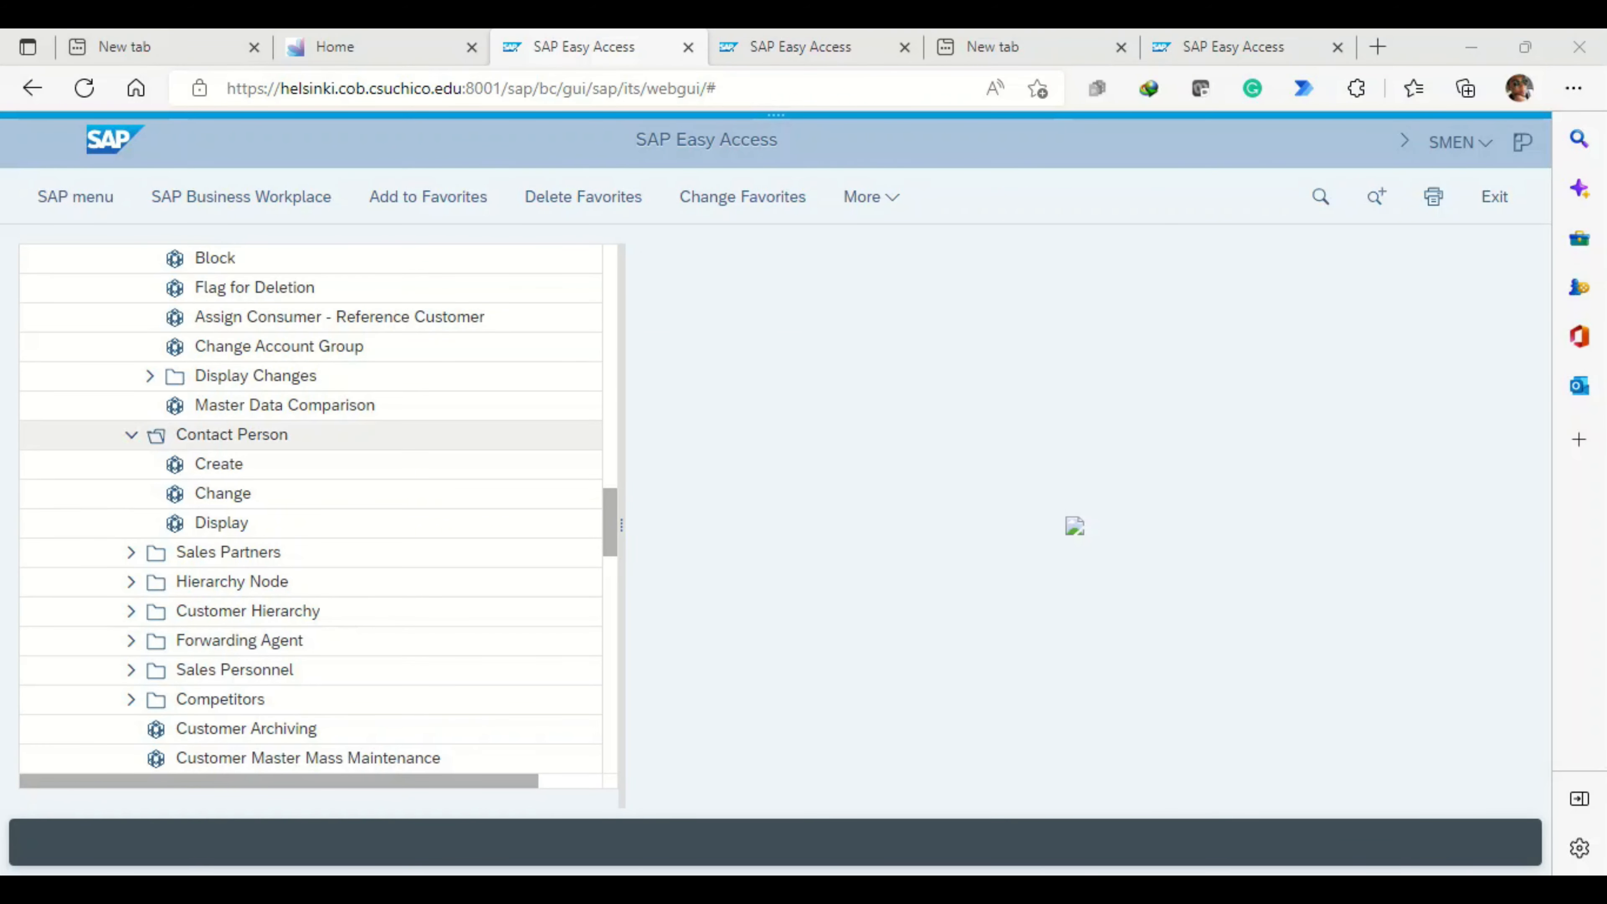
- Look through the Logistics menu tree, from the customer and contact person transactions to the sales inquiry and quotation entries
scroll(317, 434, "up", 5)
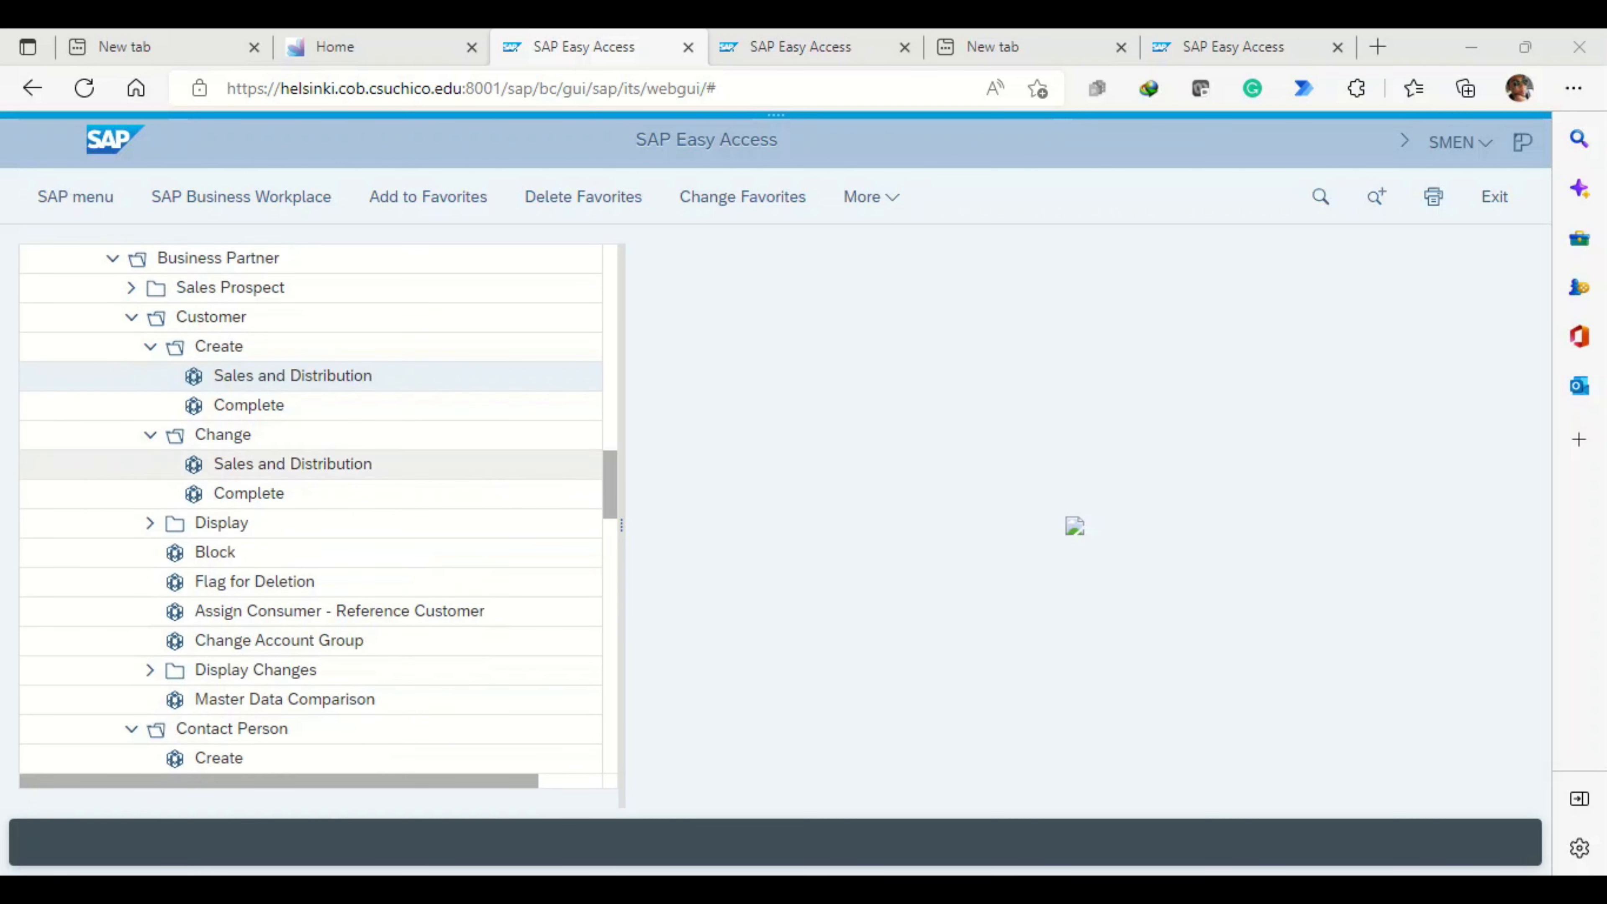
scroll(310, 640, "down", 1)
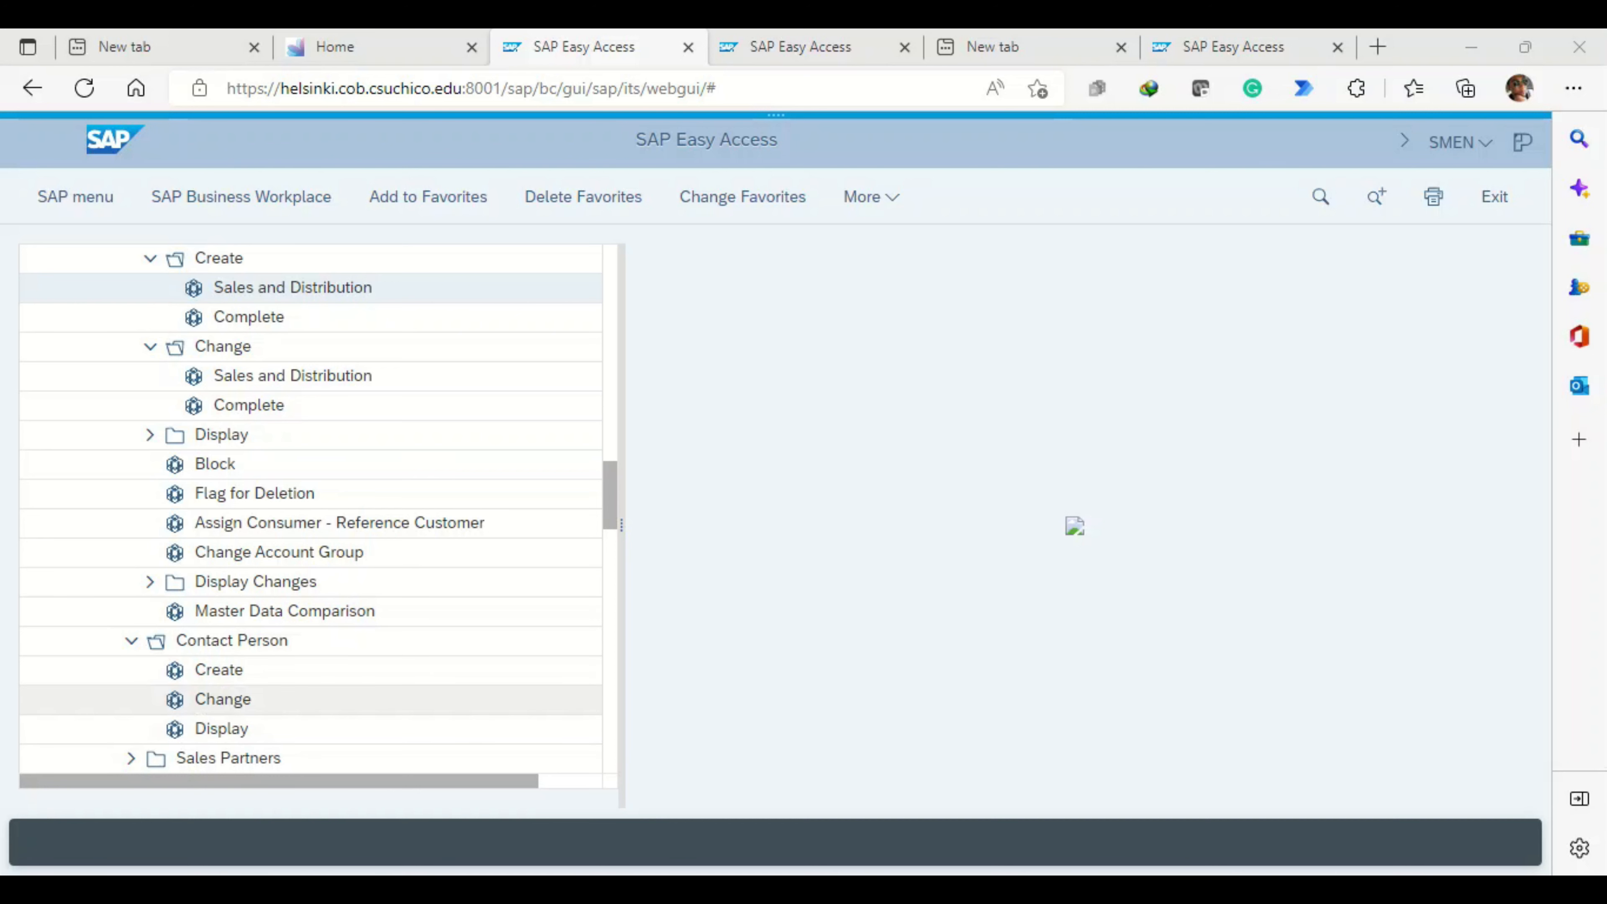
scroll(310, 506, "down", 5)
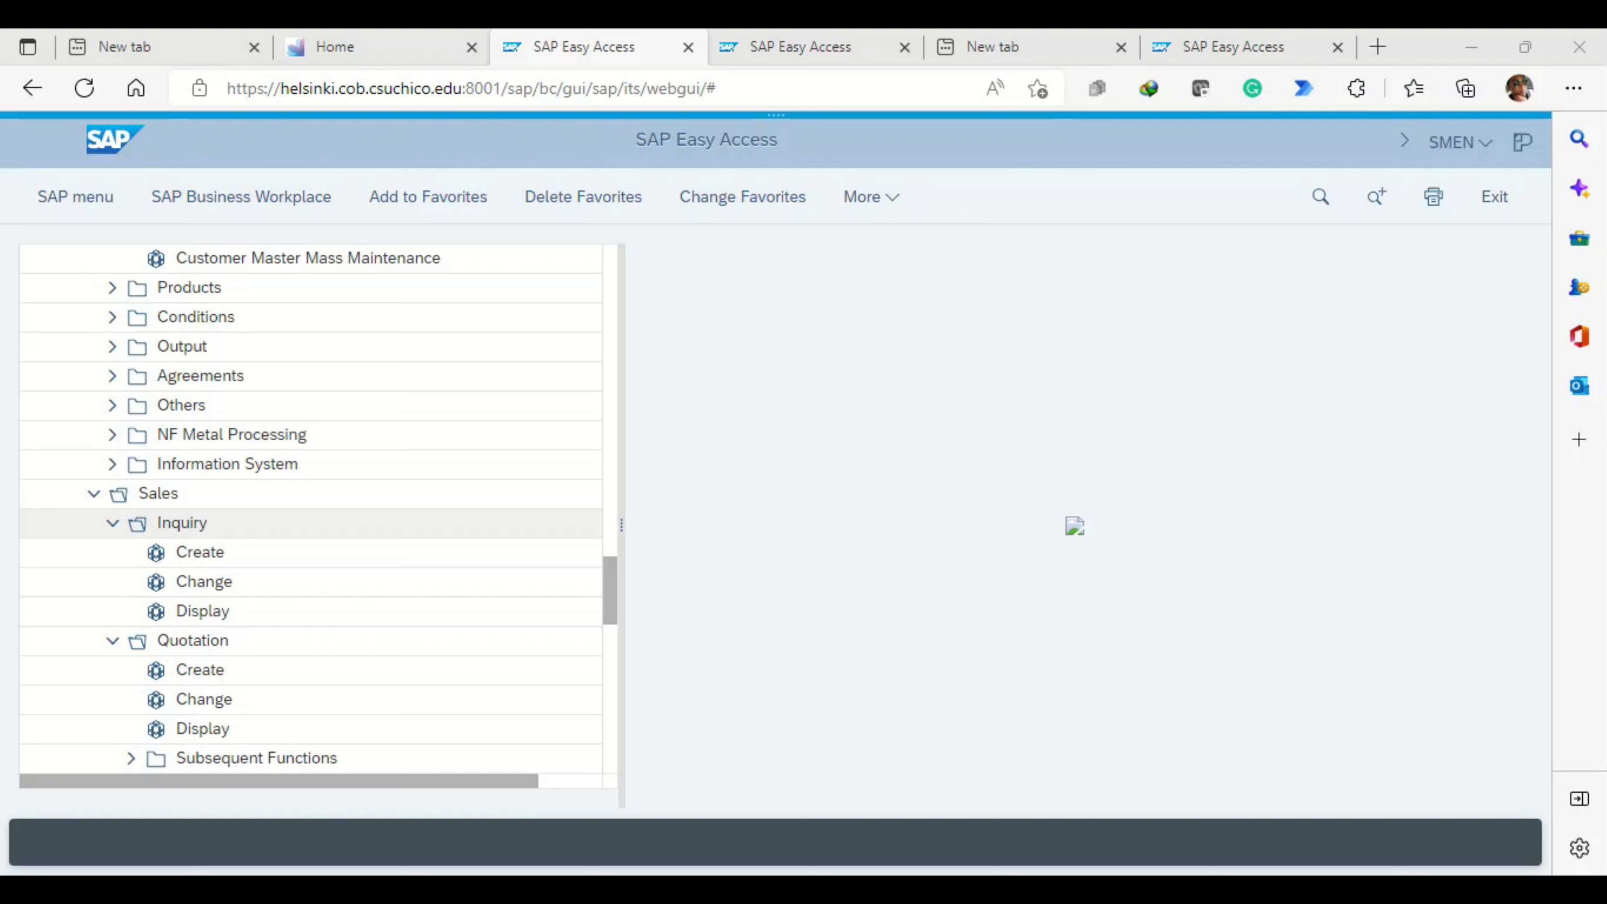
scroll(310, 507, "up", 15)
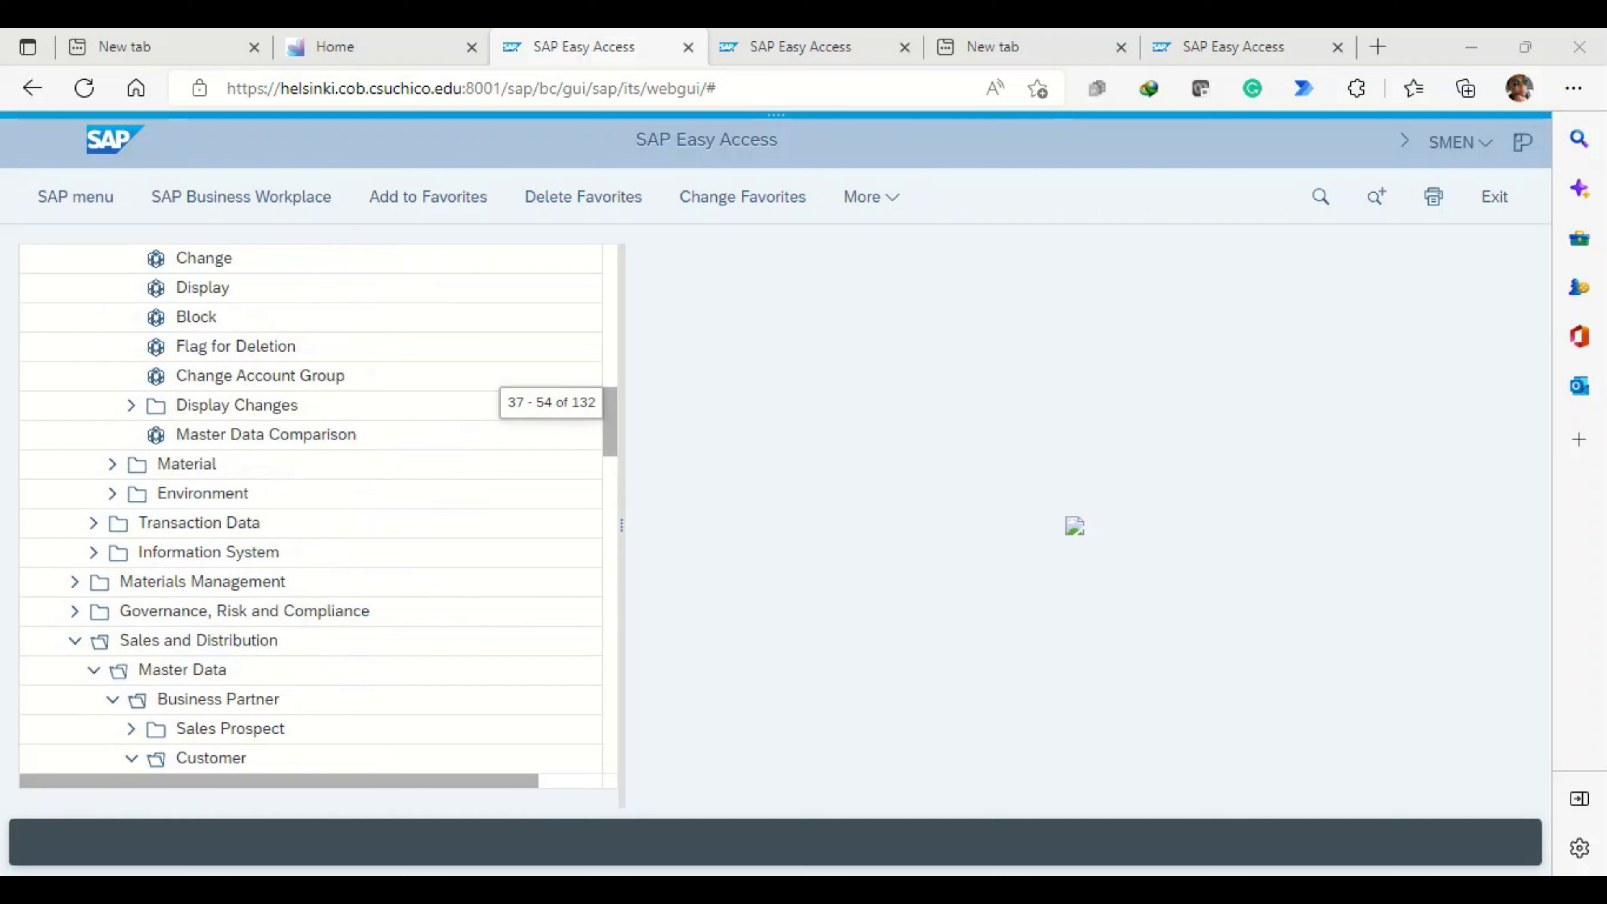
scroll(310, 506, "up", 4)
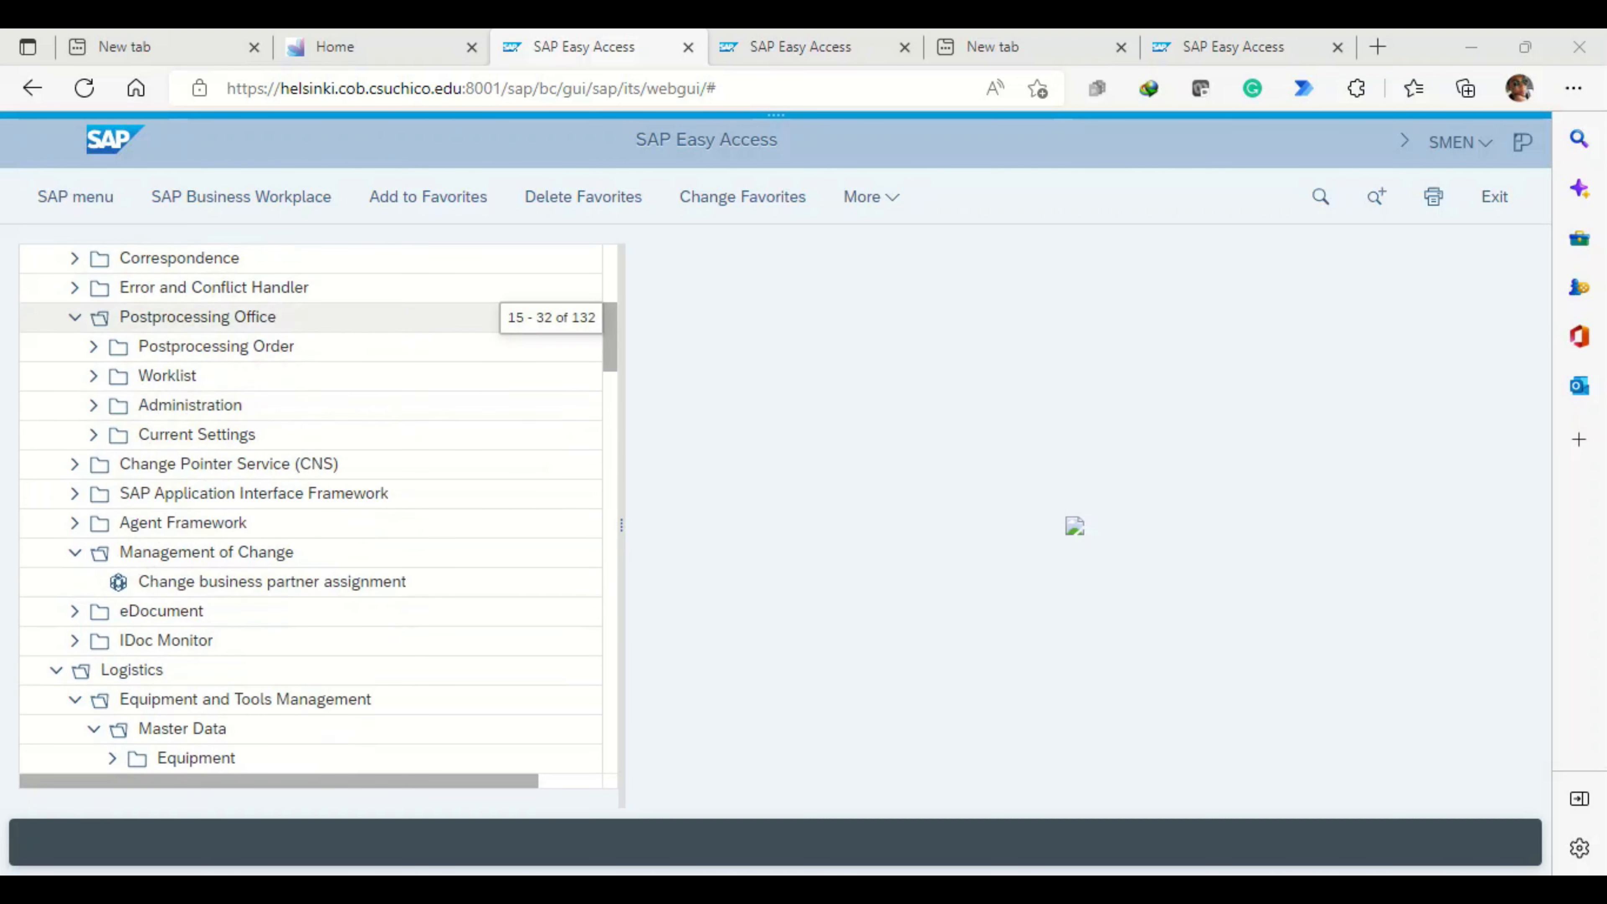
scroll(311, 552, "down", 6)
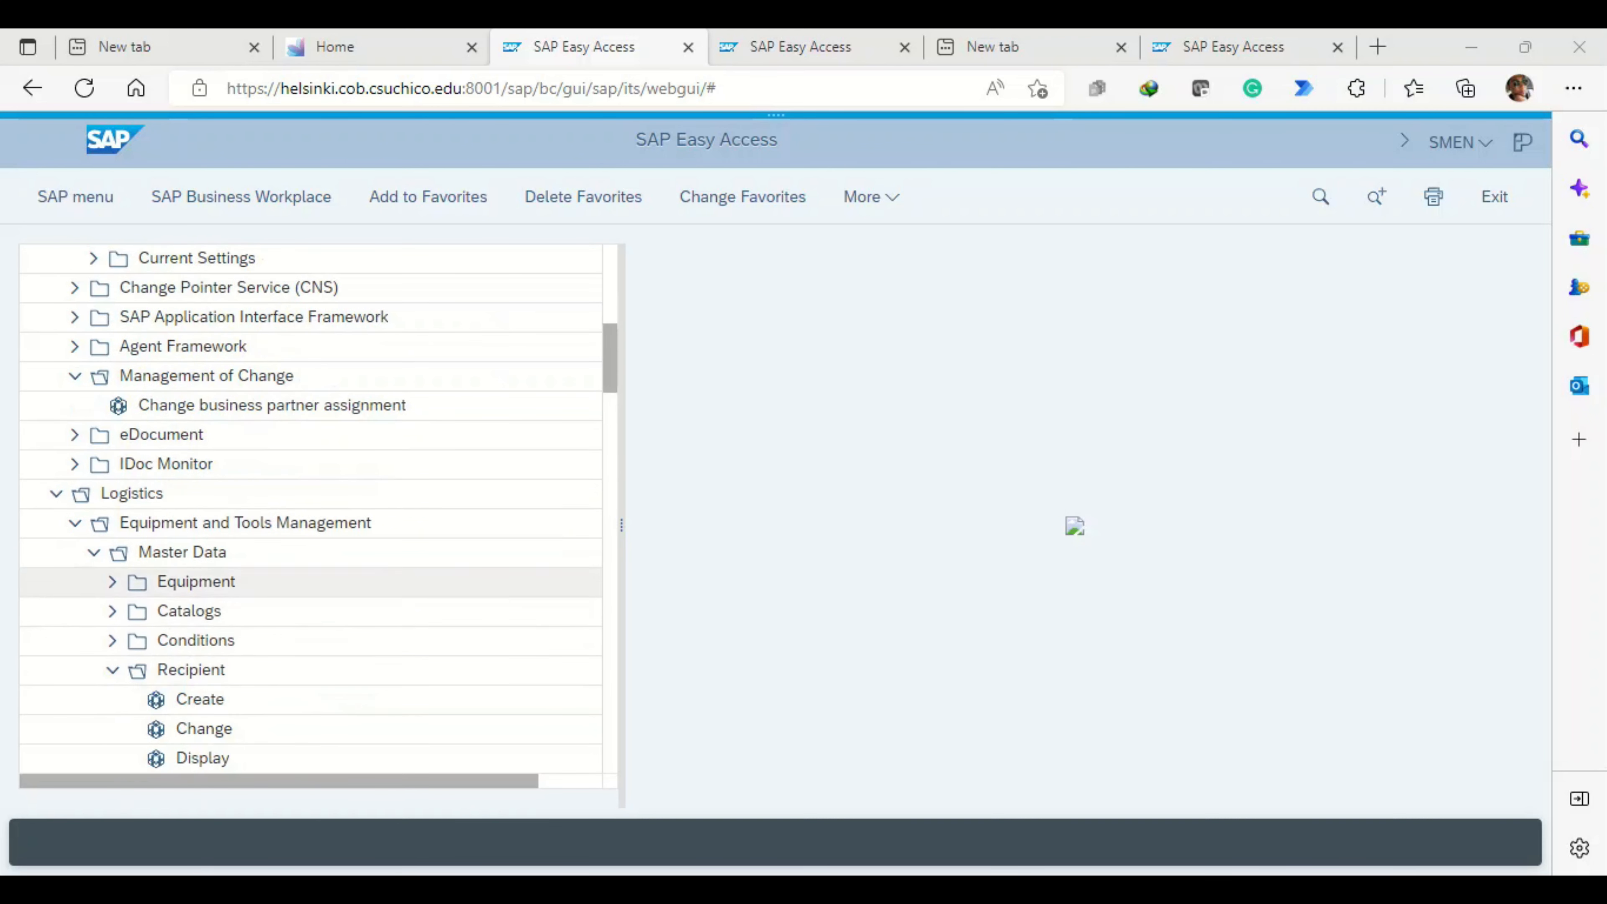
scroll(310, 570, "down", 12)
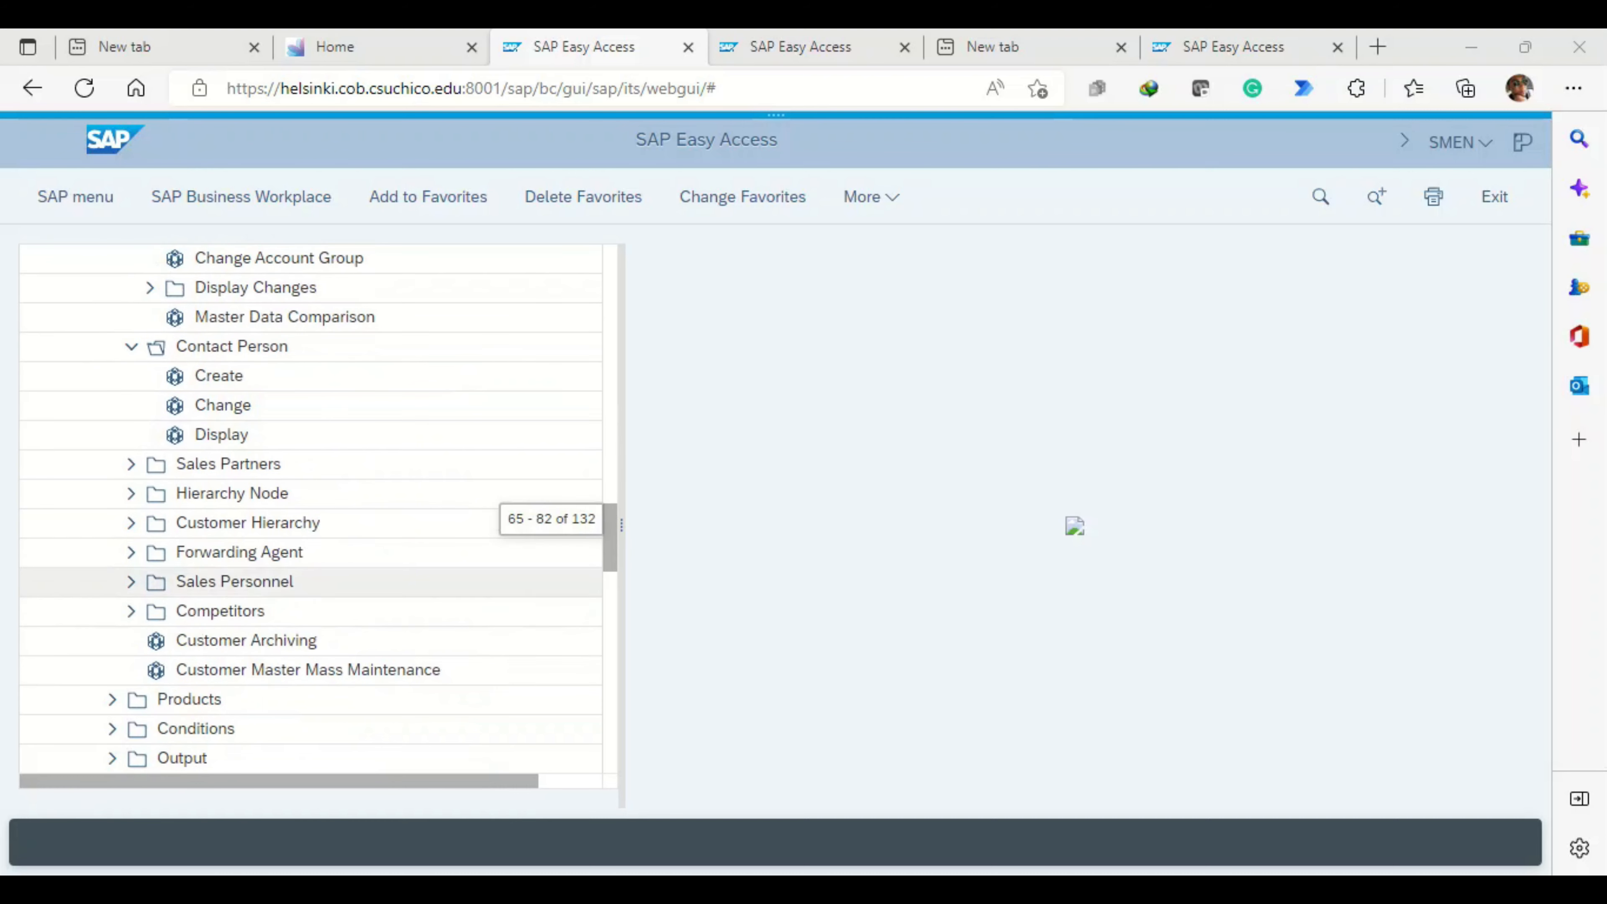
scroll(310, 570, "down", 8)
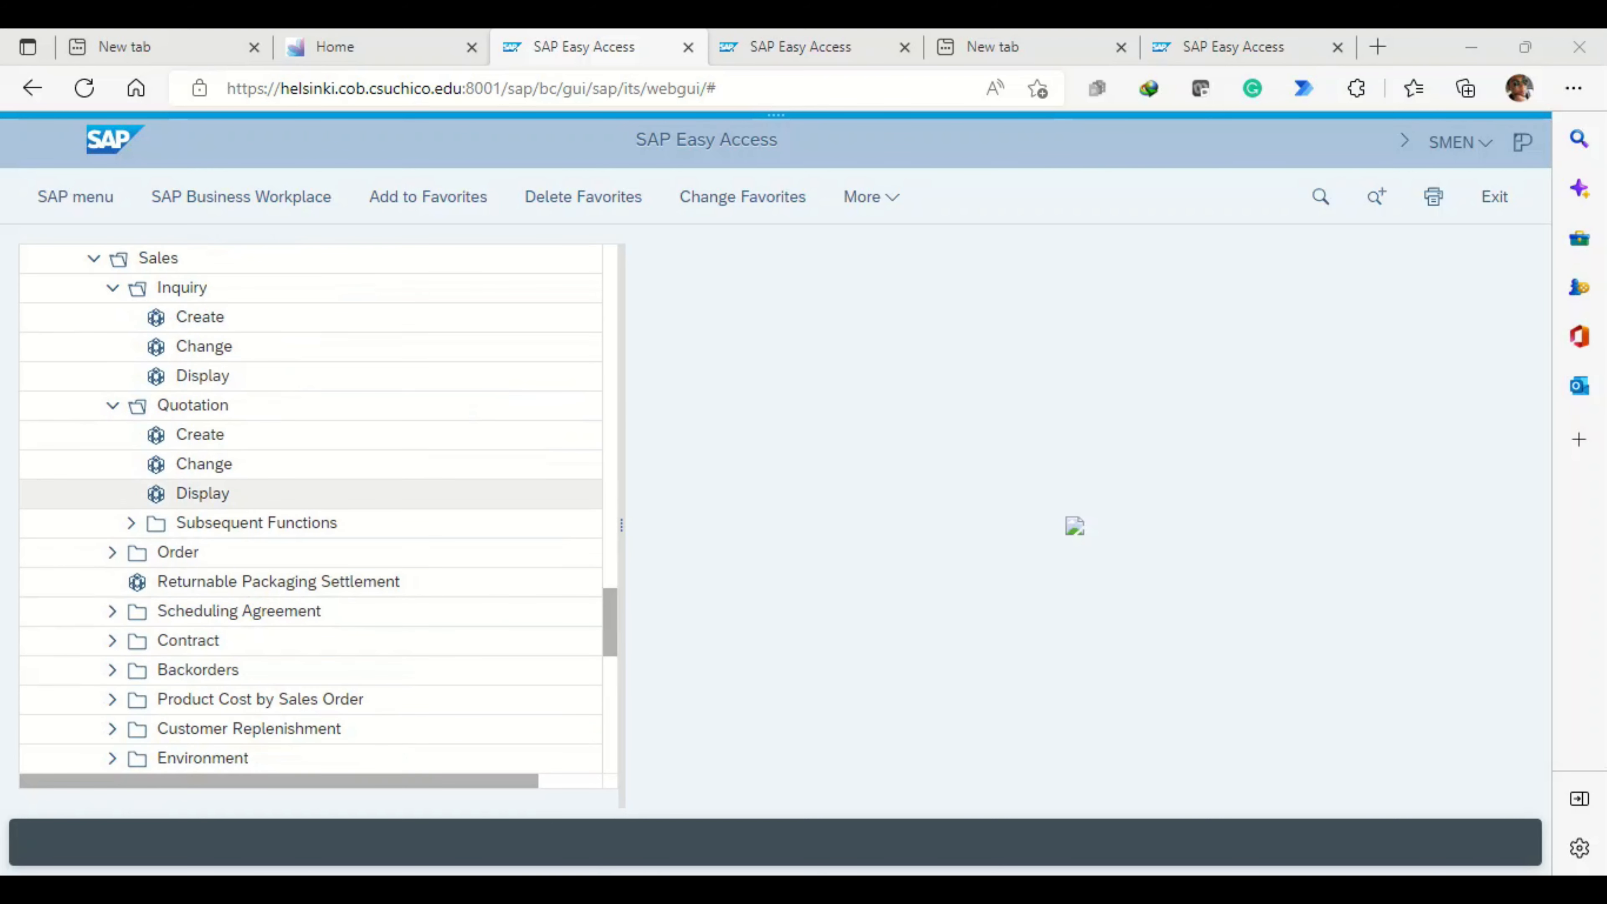
- Open the Change transaction for sales orders and view its system details, including the transaction code
scroll(310, 507, "up", 2)
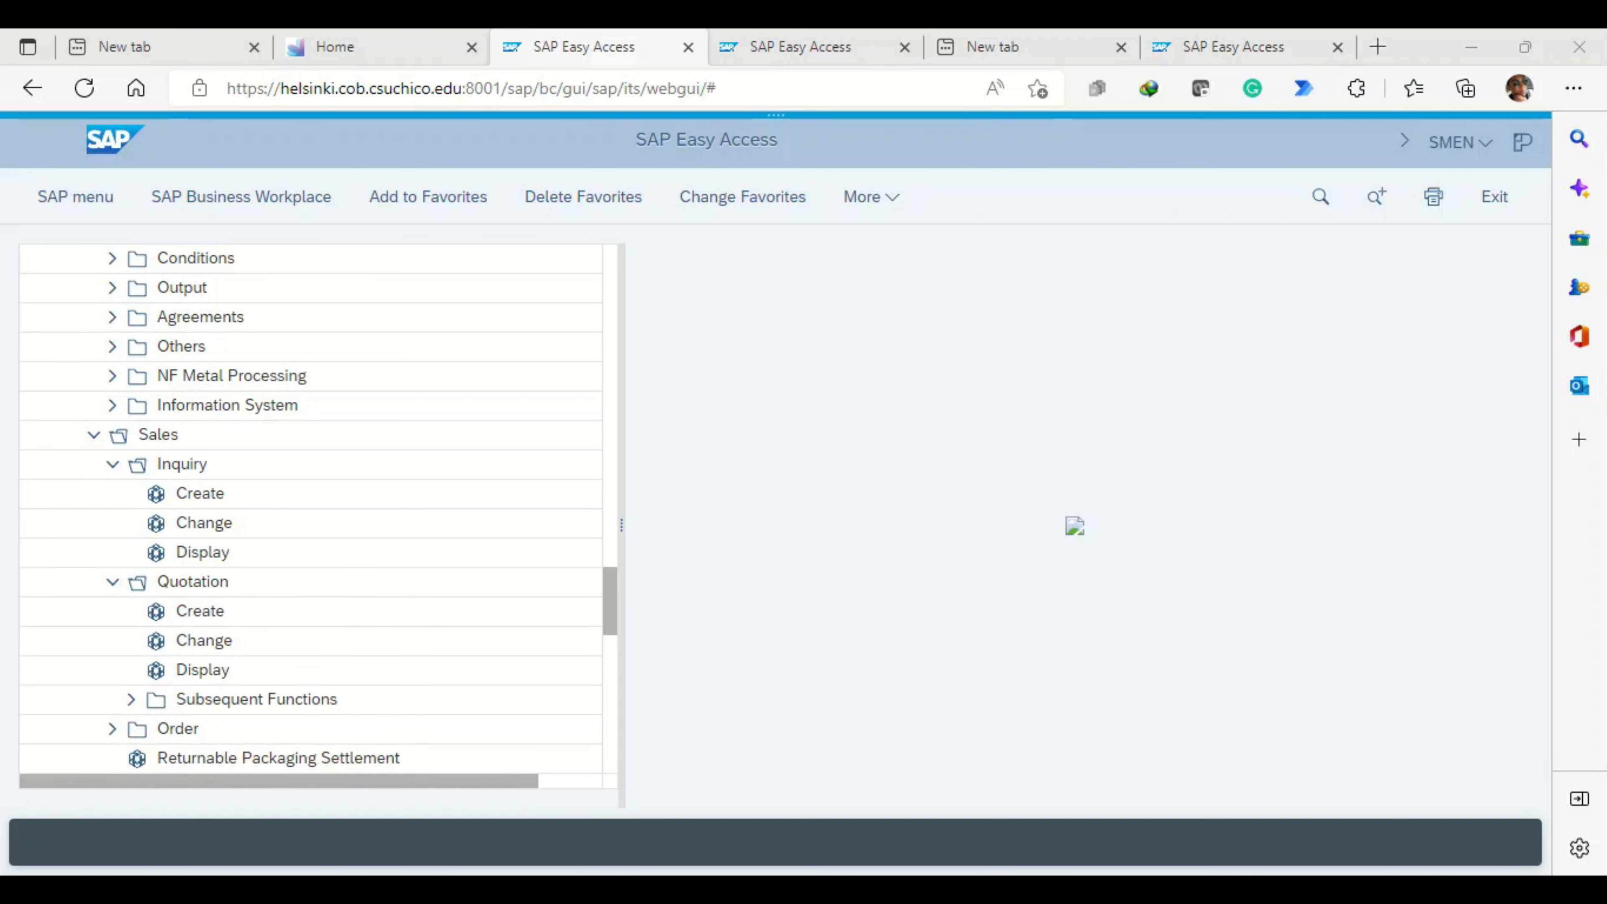
left_click(113, 729)
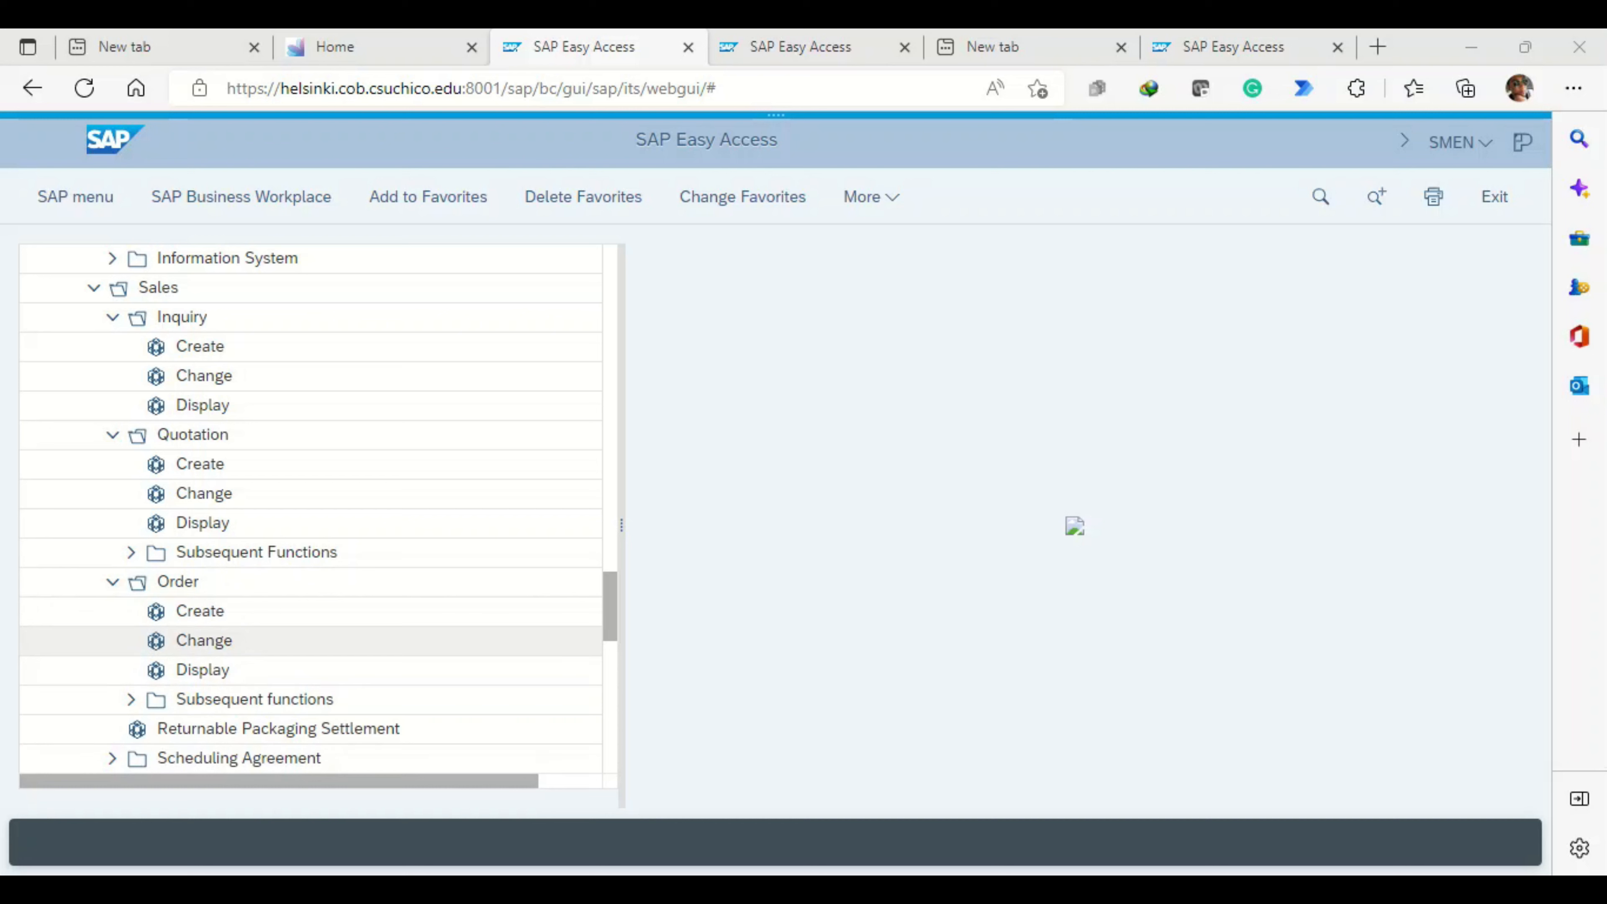
double_click(204, 640)
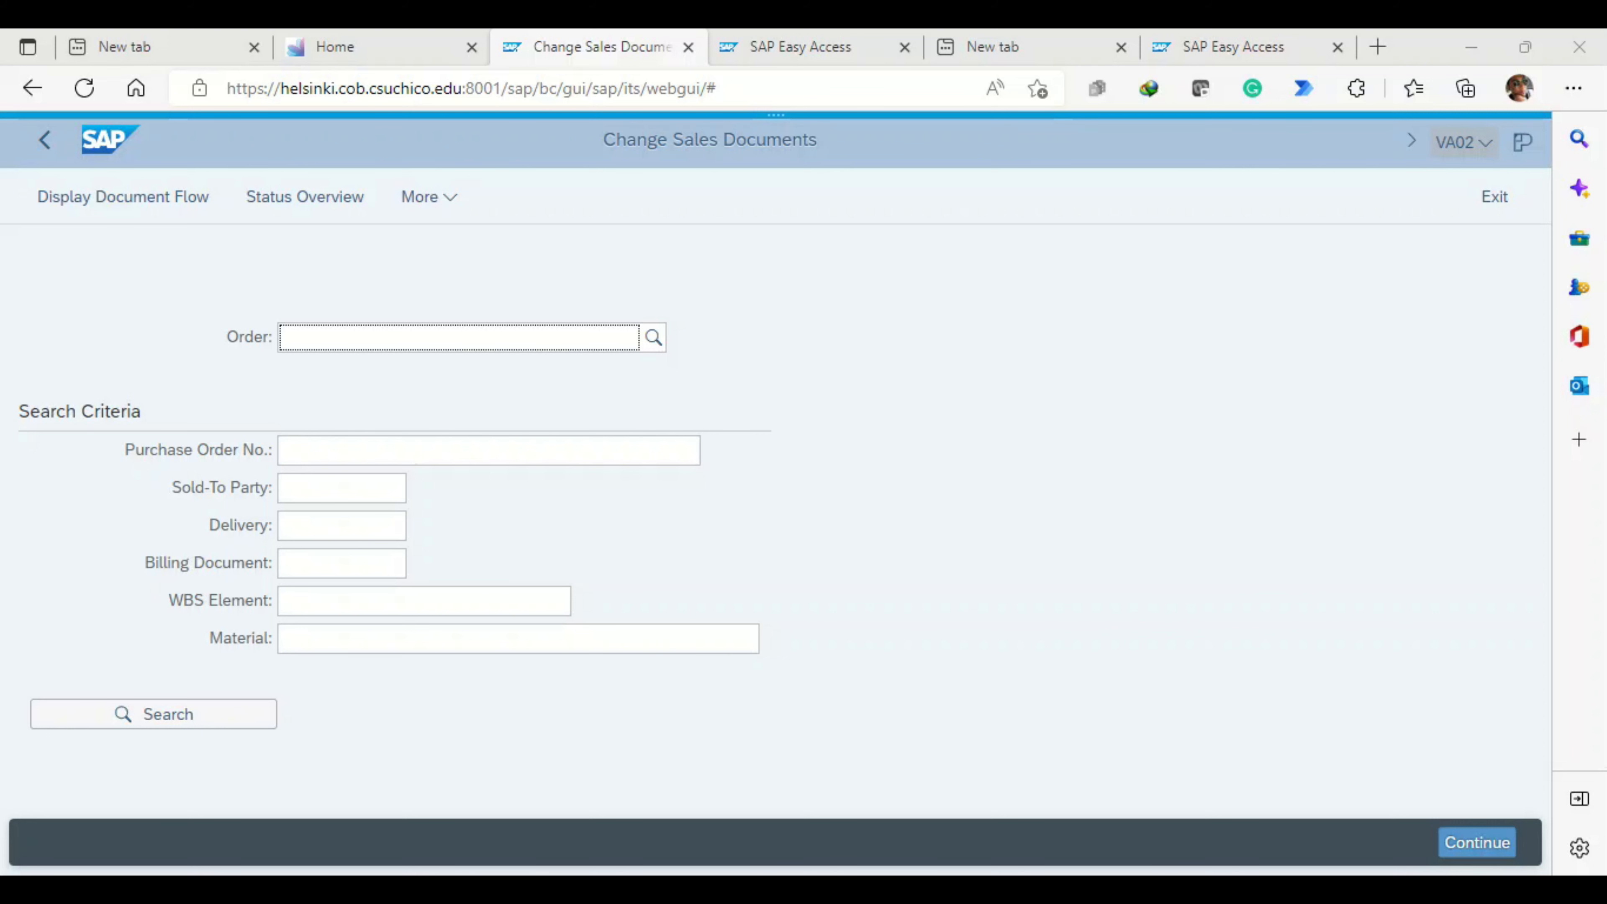
left_click(1463, 142)
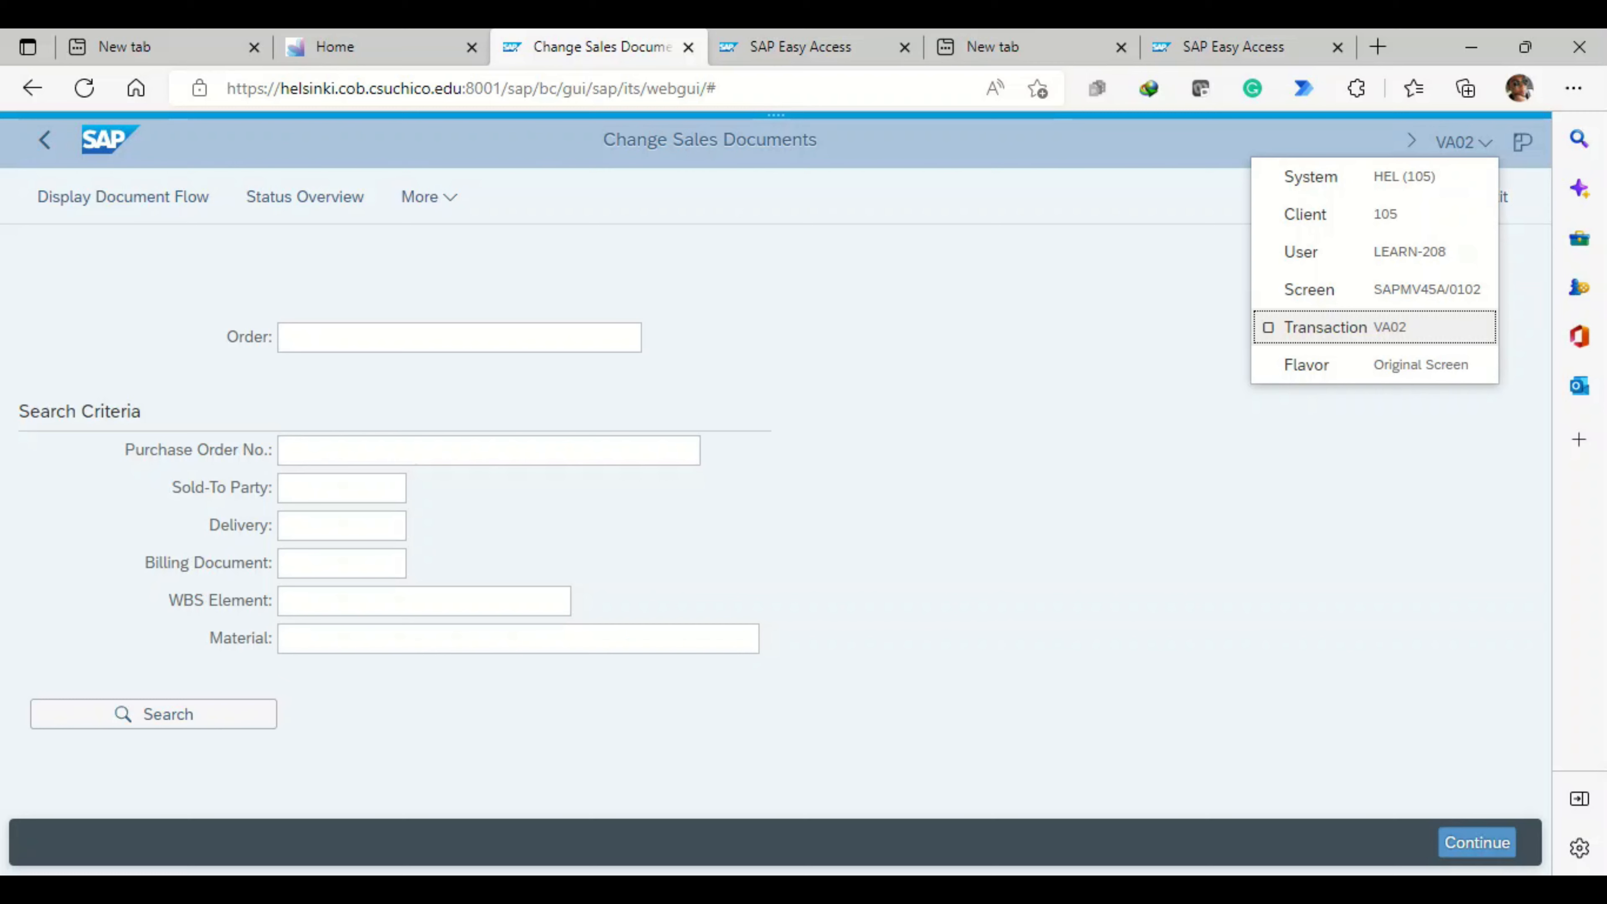
key("Down")
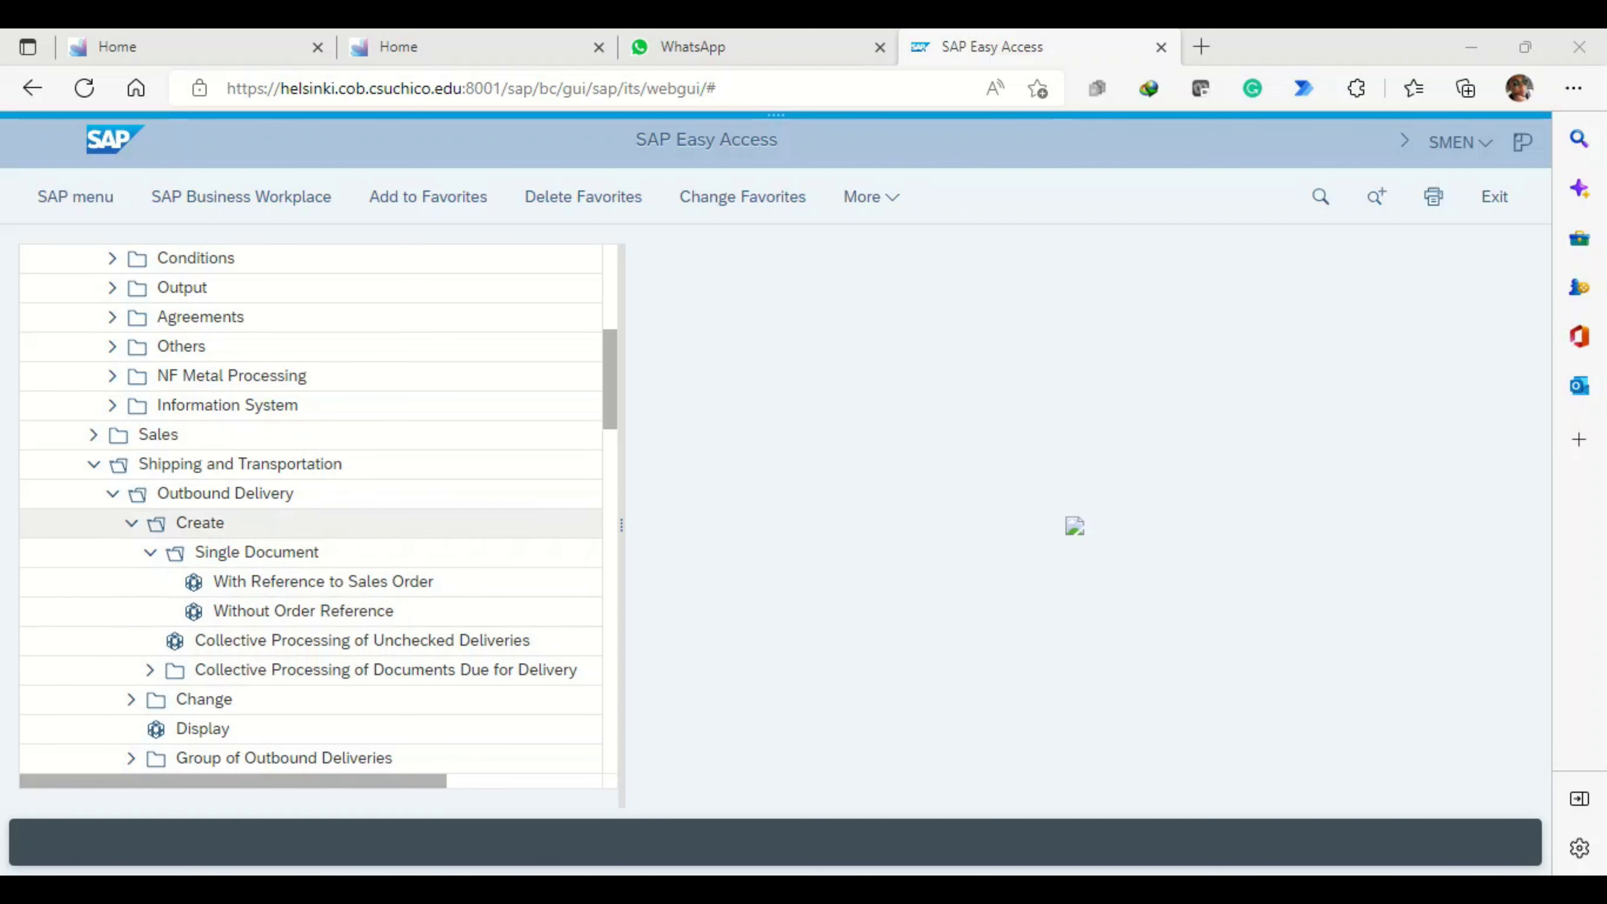
- Collapse the Master Data folder under Sales and Distribution to bring the outbound delivery creation entries into reach
scroll(253, 376, "up", 4)
scroll(253, 377, "up", 2)
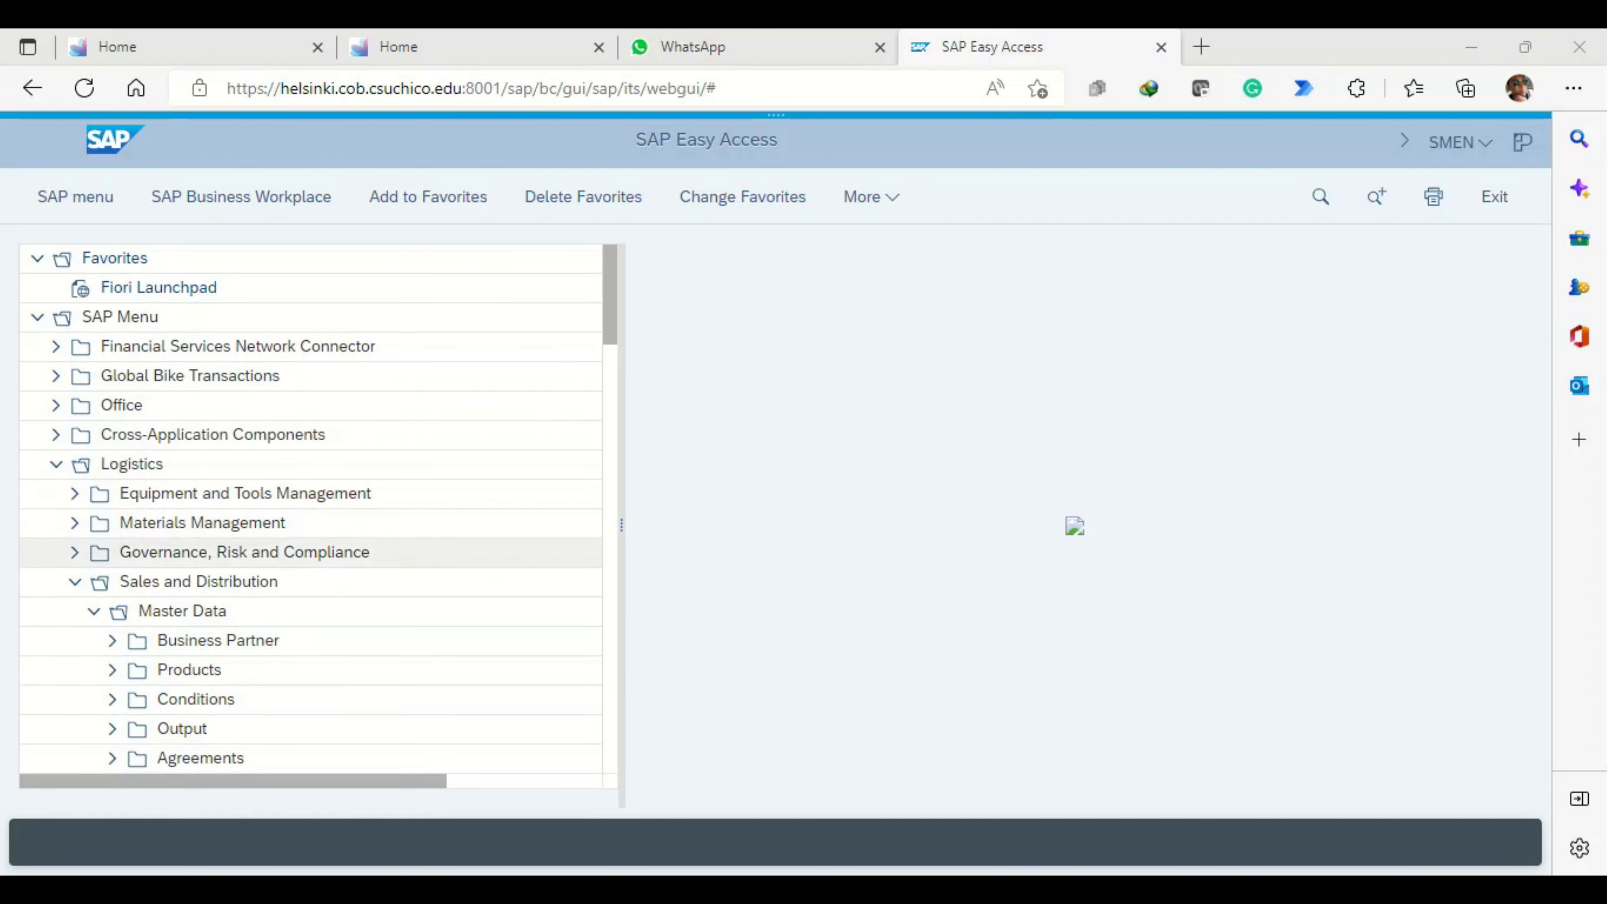
scroll(253, 611, "down", 2)
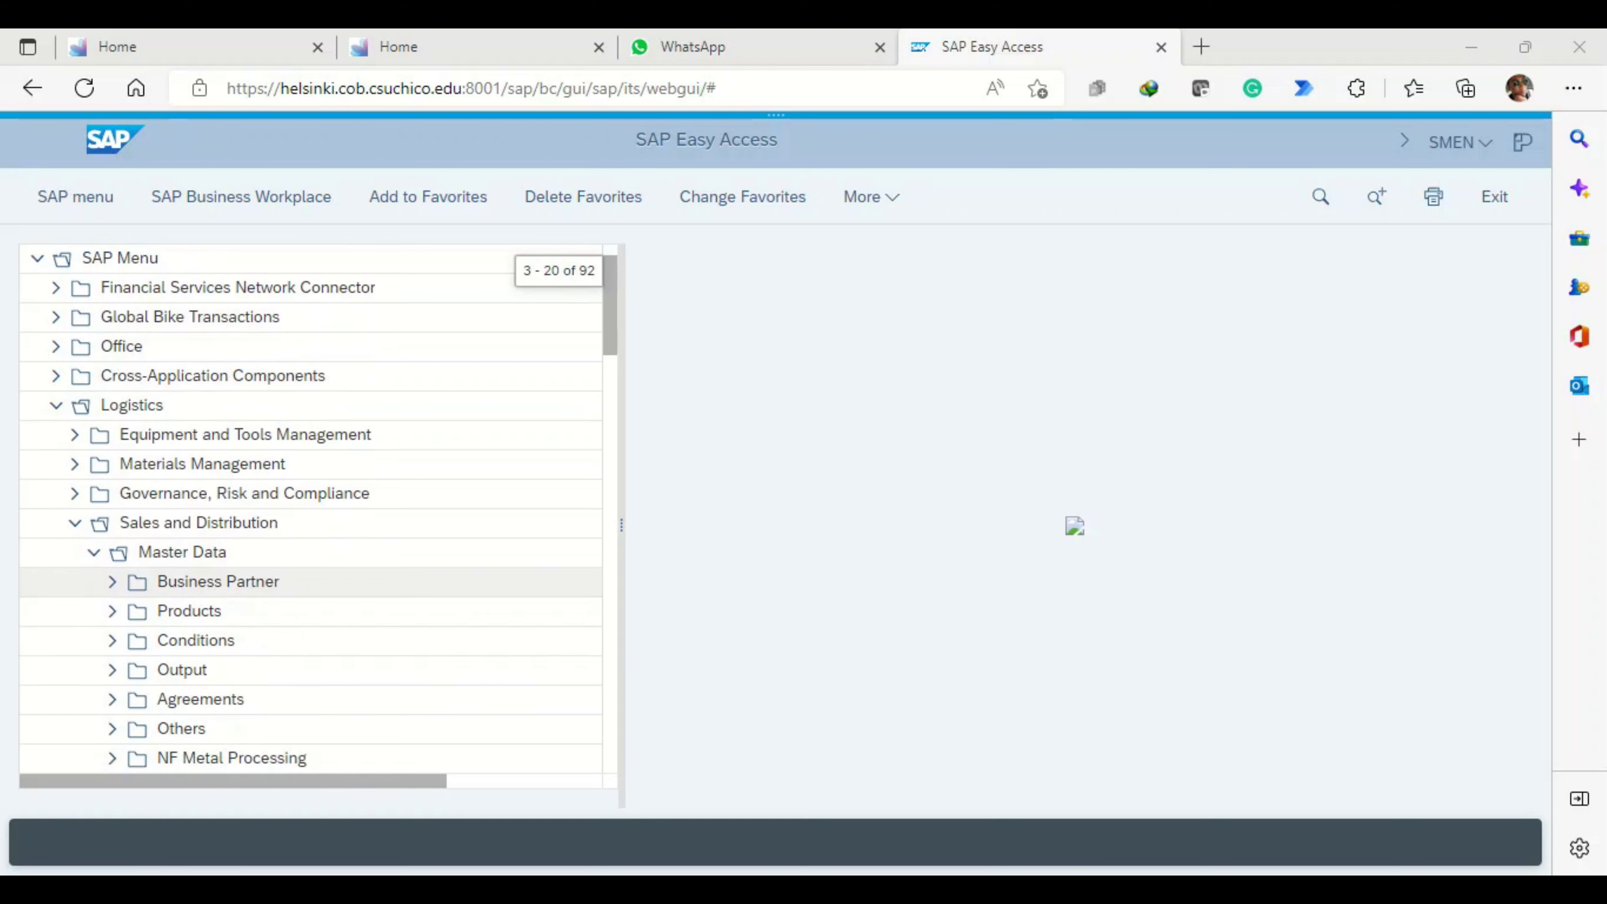
scroll(310, 506, "down", 2)
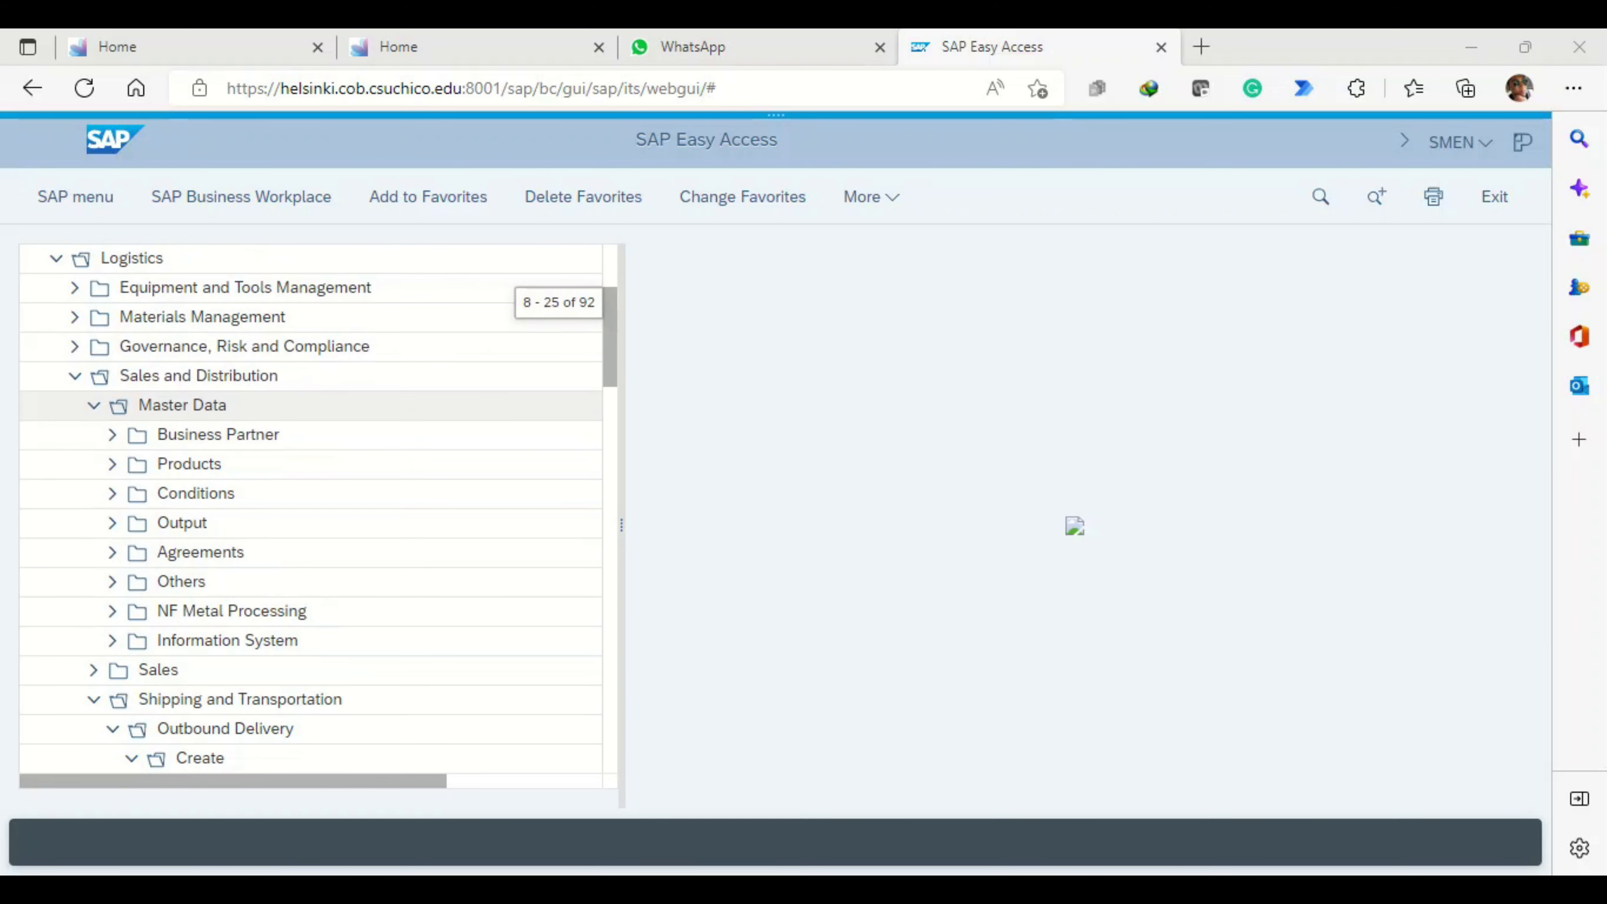
scroll(311, 506, "up", 2)
left_click(310, 494)
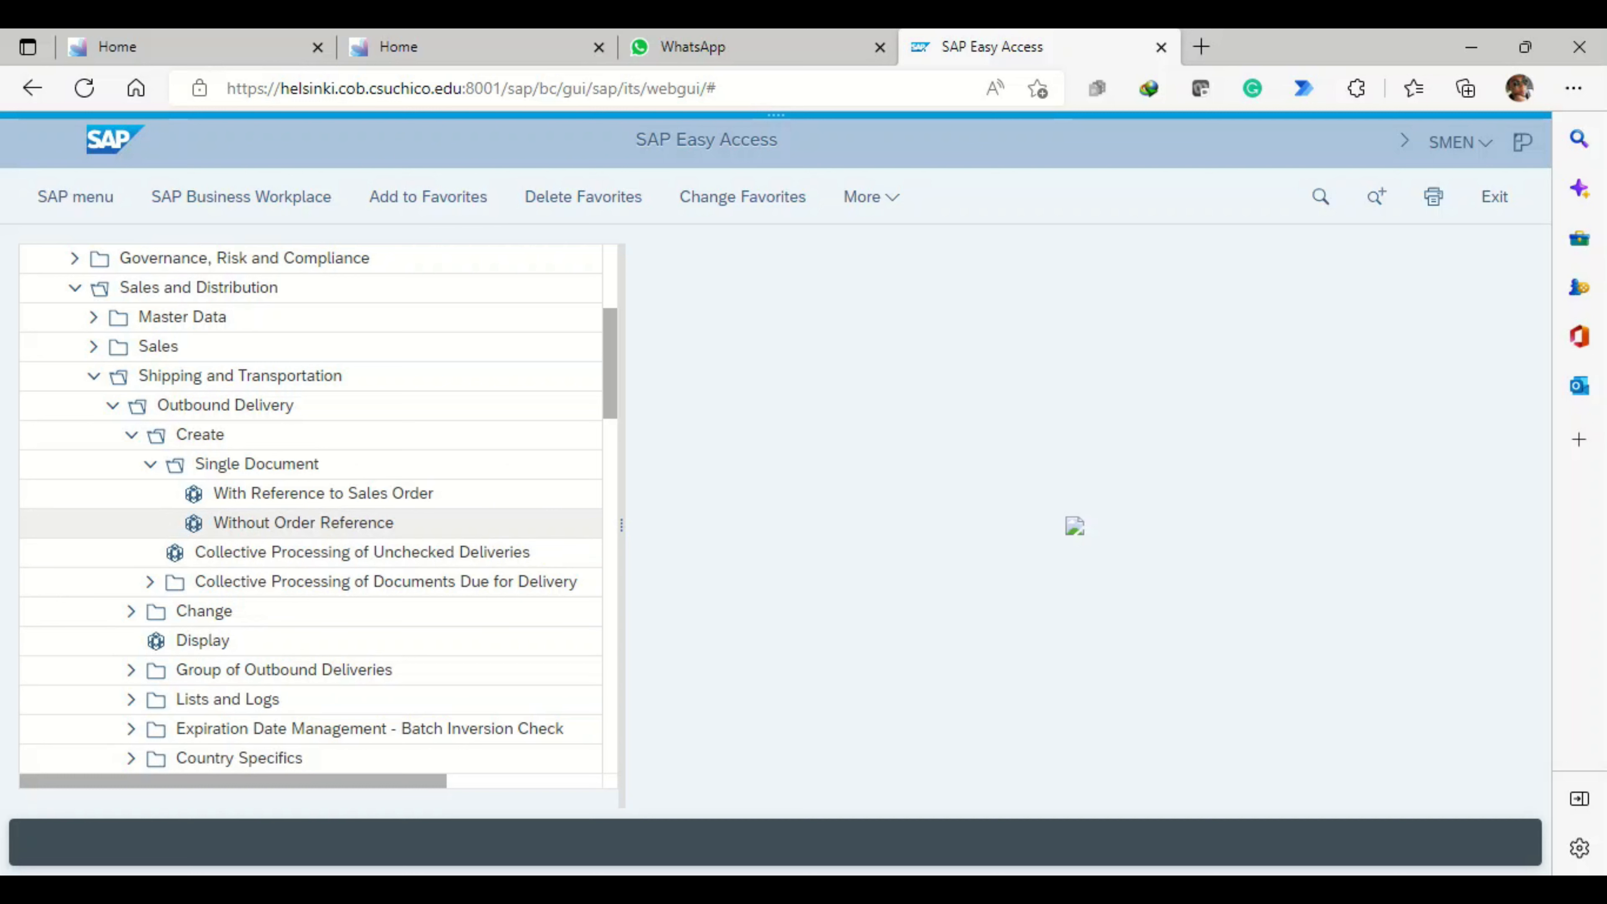
- Open single outbound delivery creation under Shipping and Transportation and switch between the versions without and with order reference
left_click(303, 523)
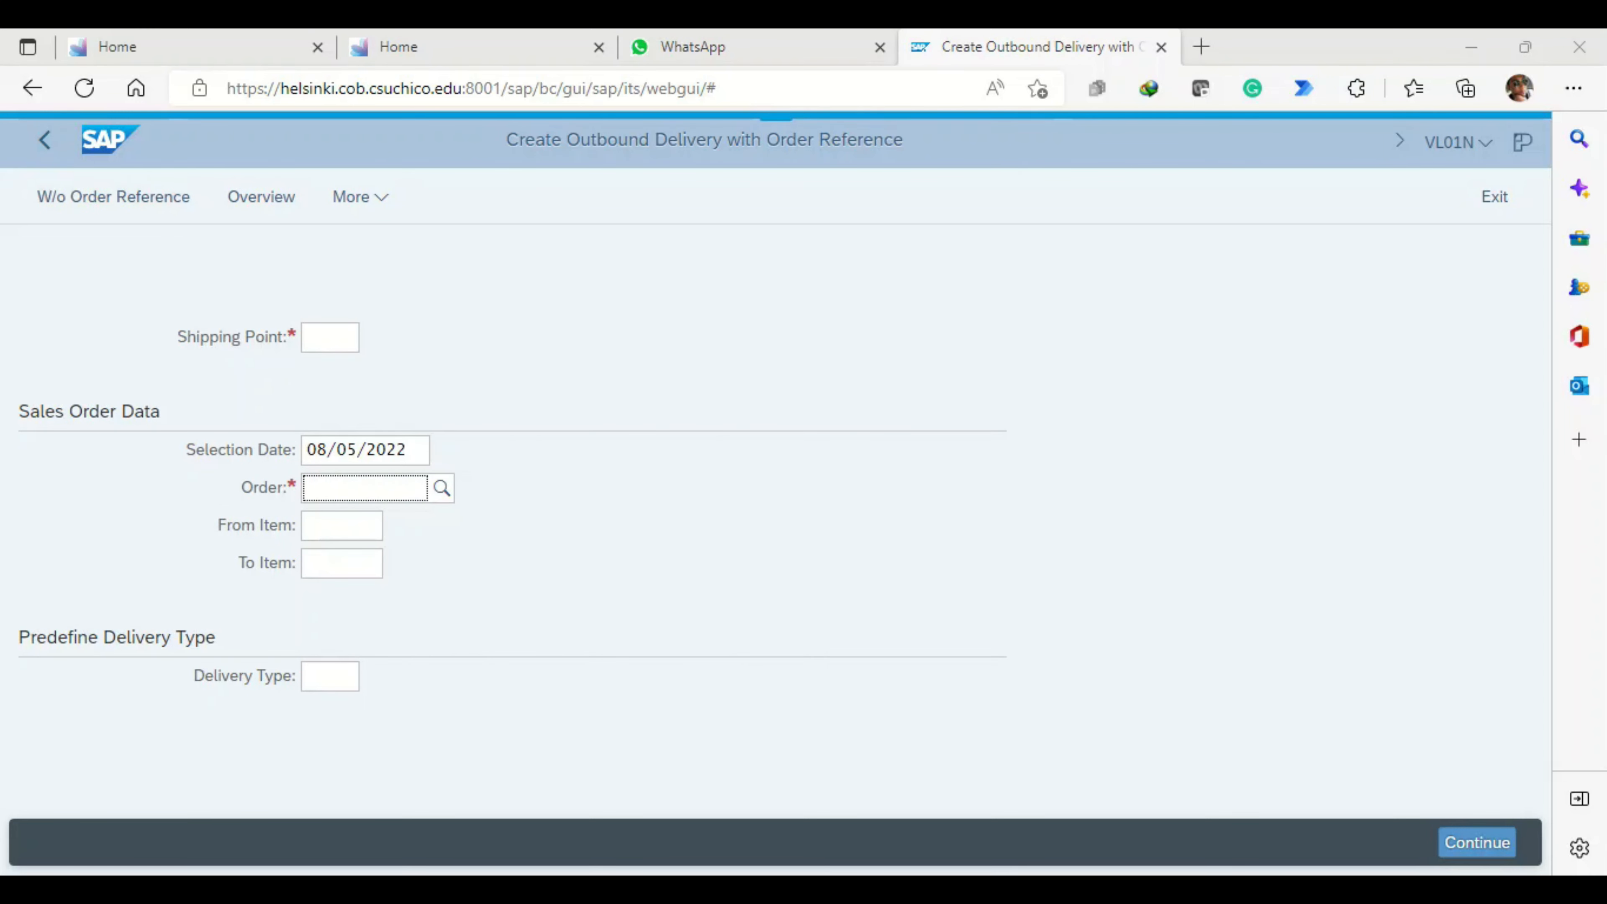
left_click(44, 140)
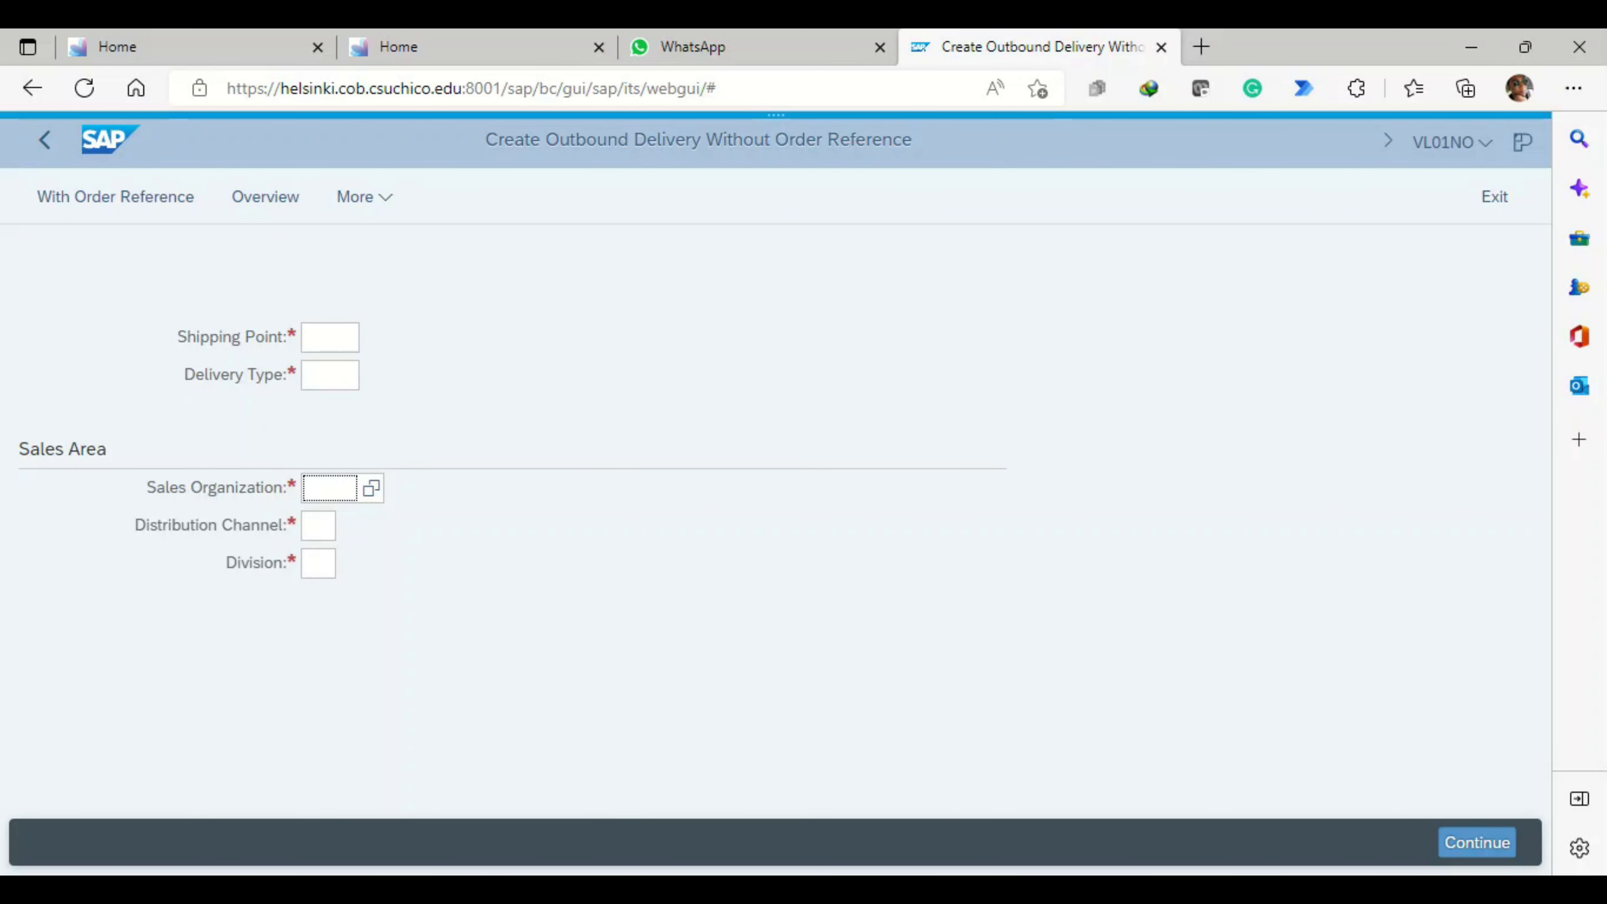
left_click(115, 196)
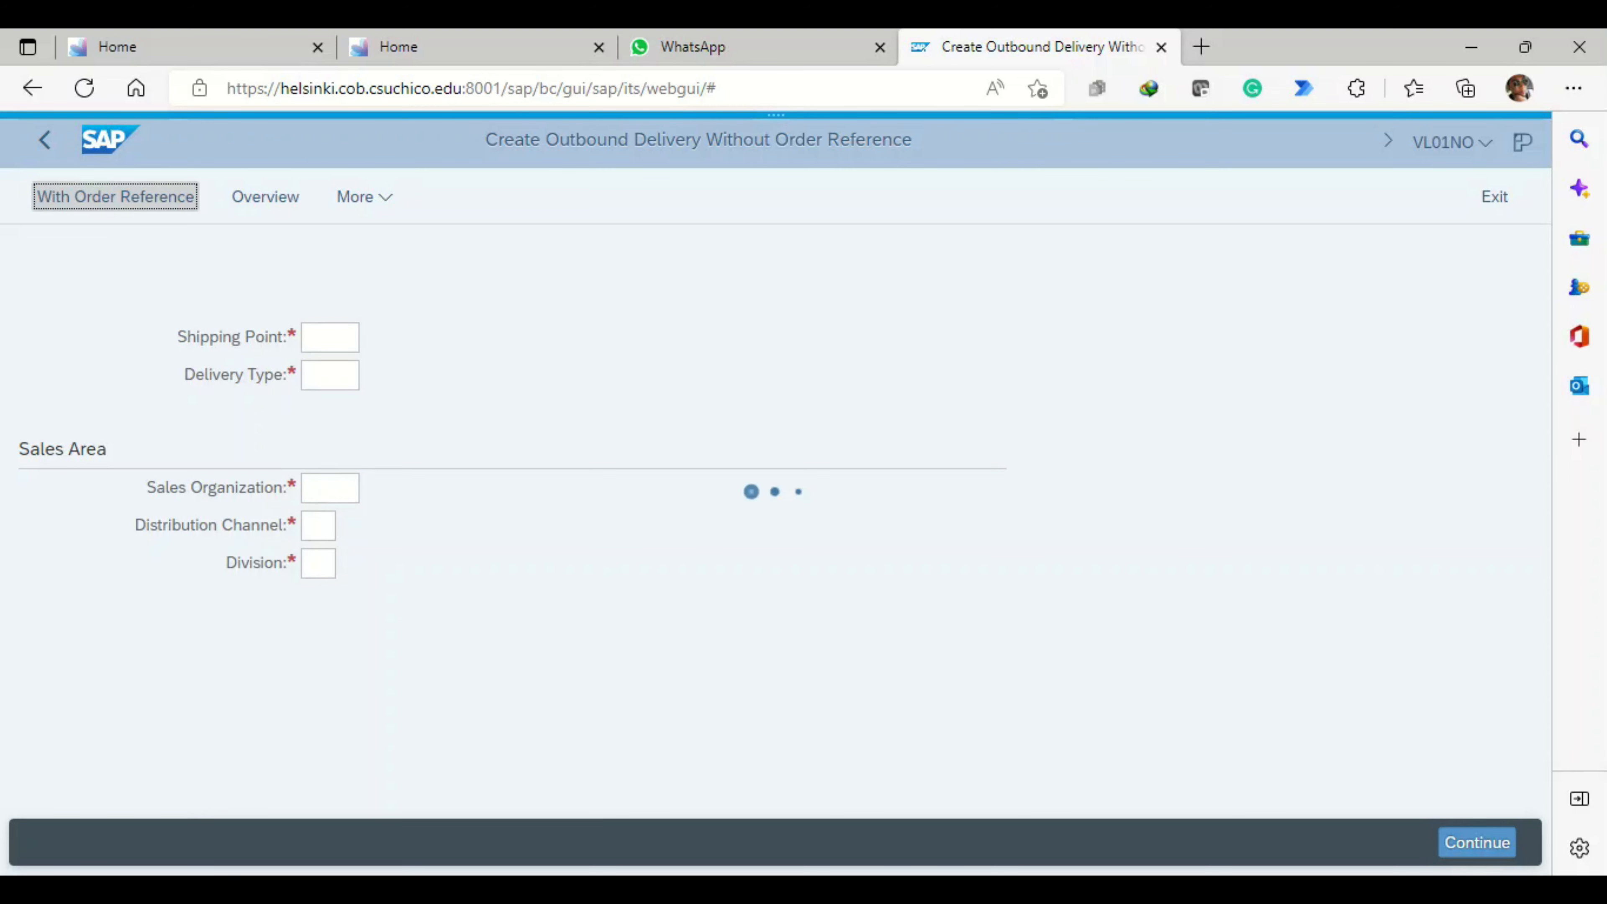
- Start an outbound delivery with order reference by entering shipping point MI00 and the sales order number
left_click(326, 337)
type("mi00")
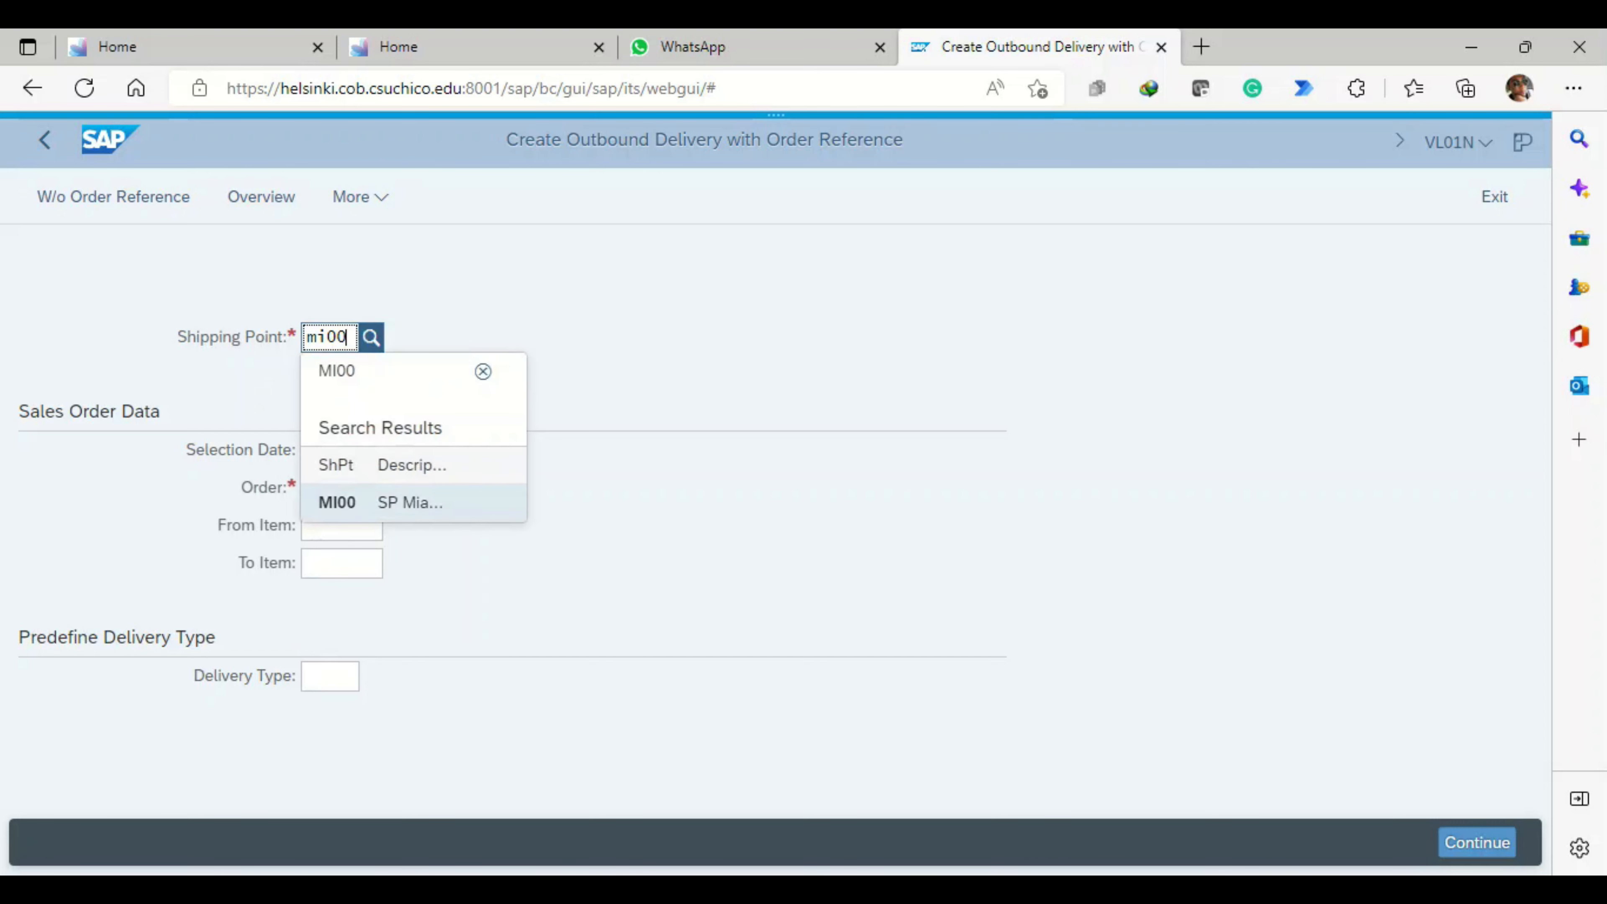
key("Tab")
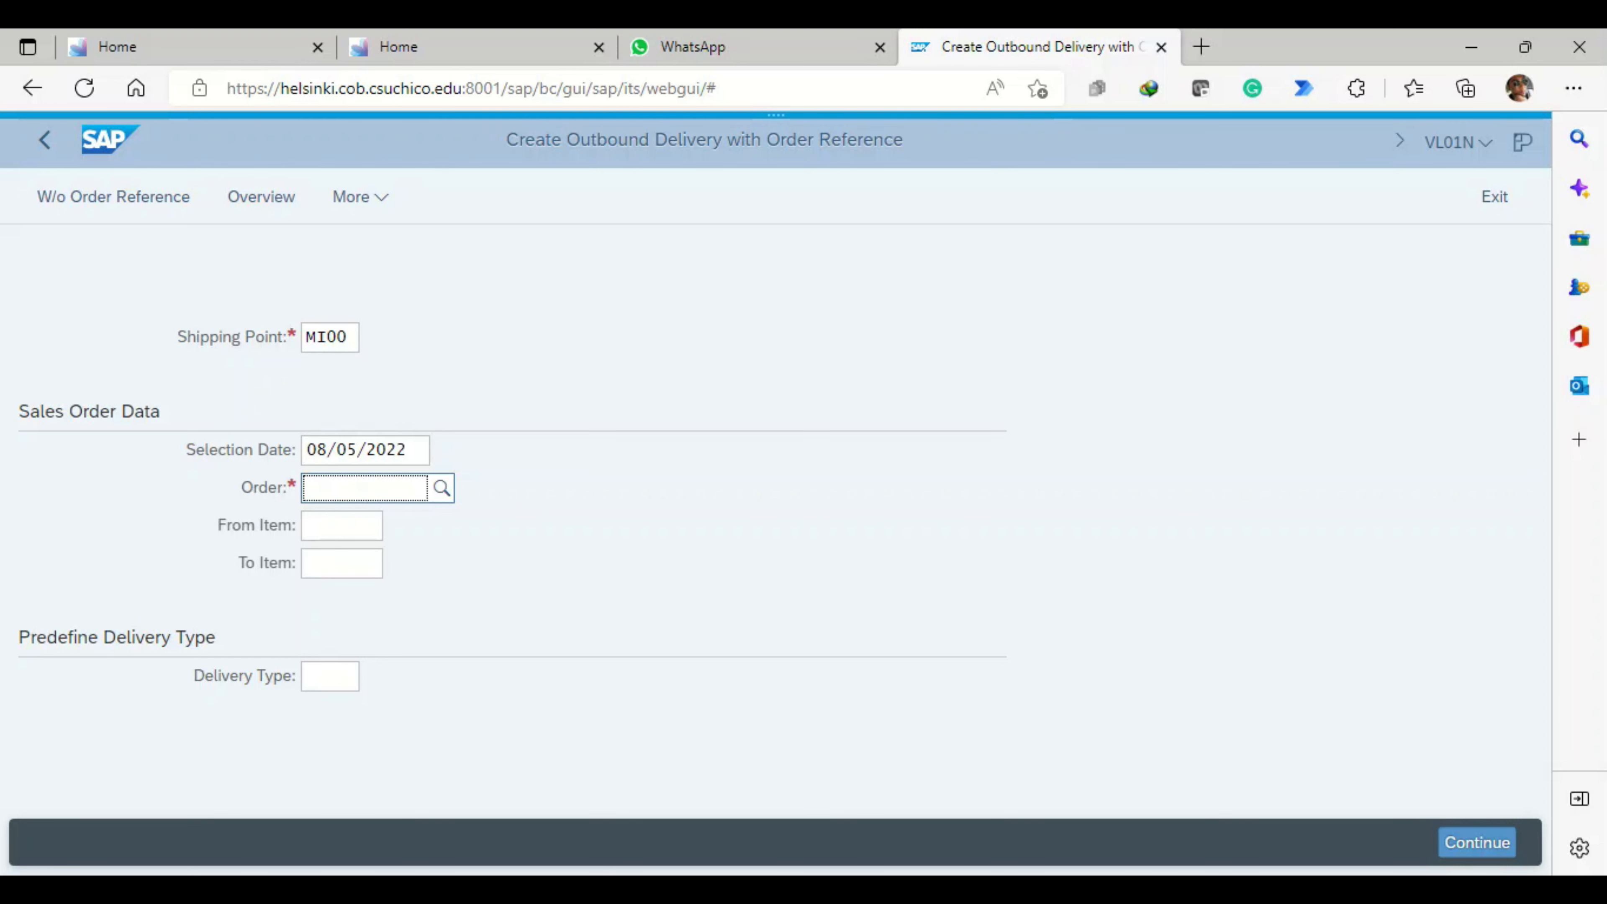
type("140")
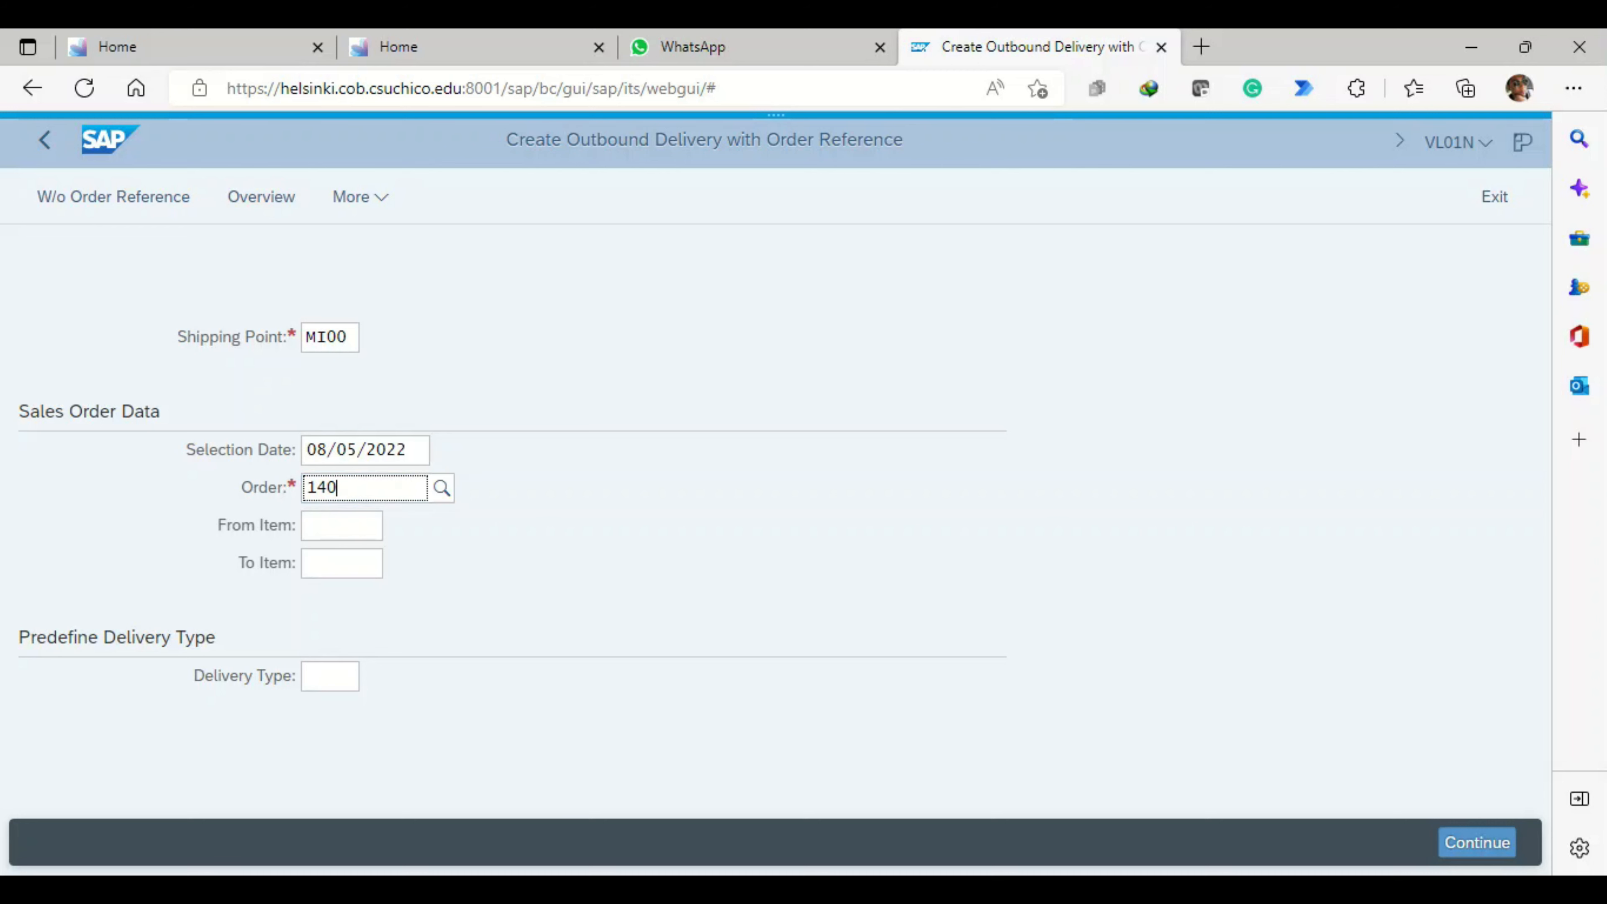
key("Return")
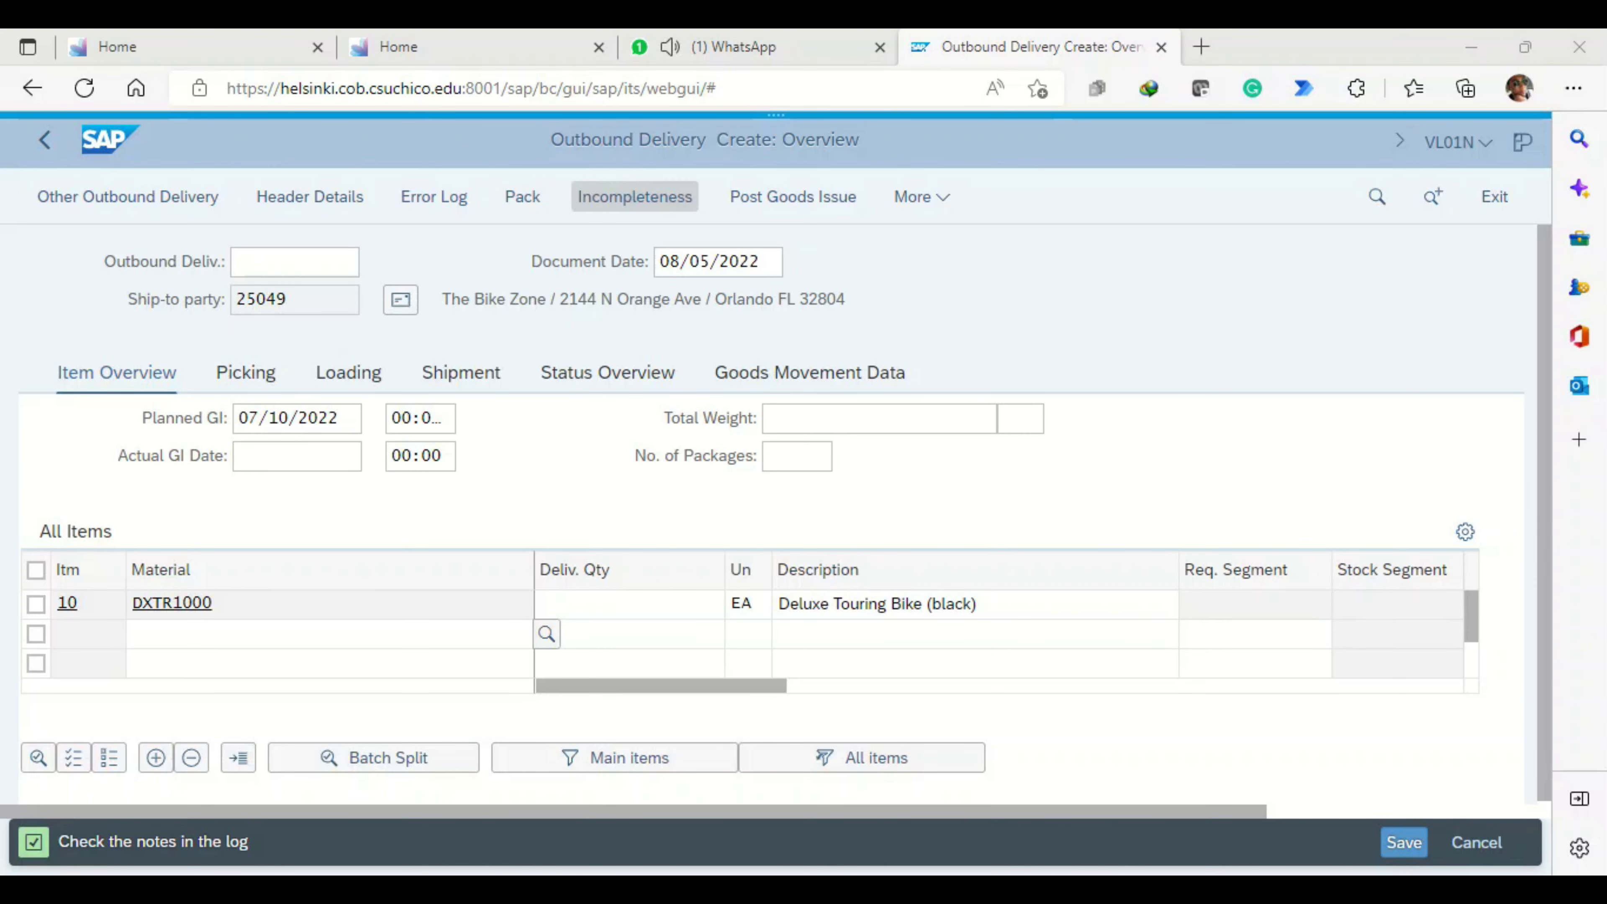
- View the delivery's picking details, post its goods issue, and return to the SAP Easy Access menu
left_click(329, 633)
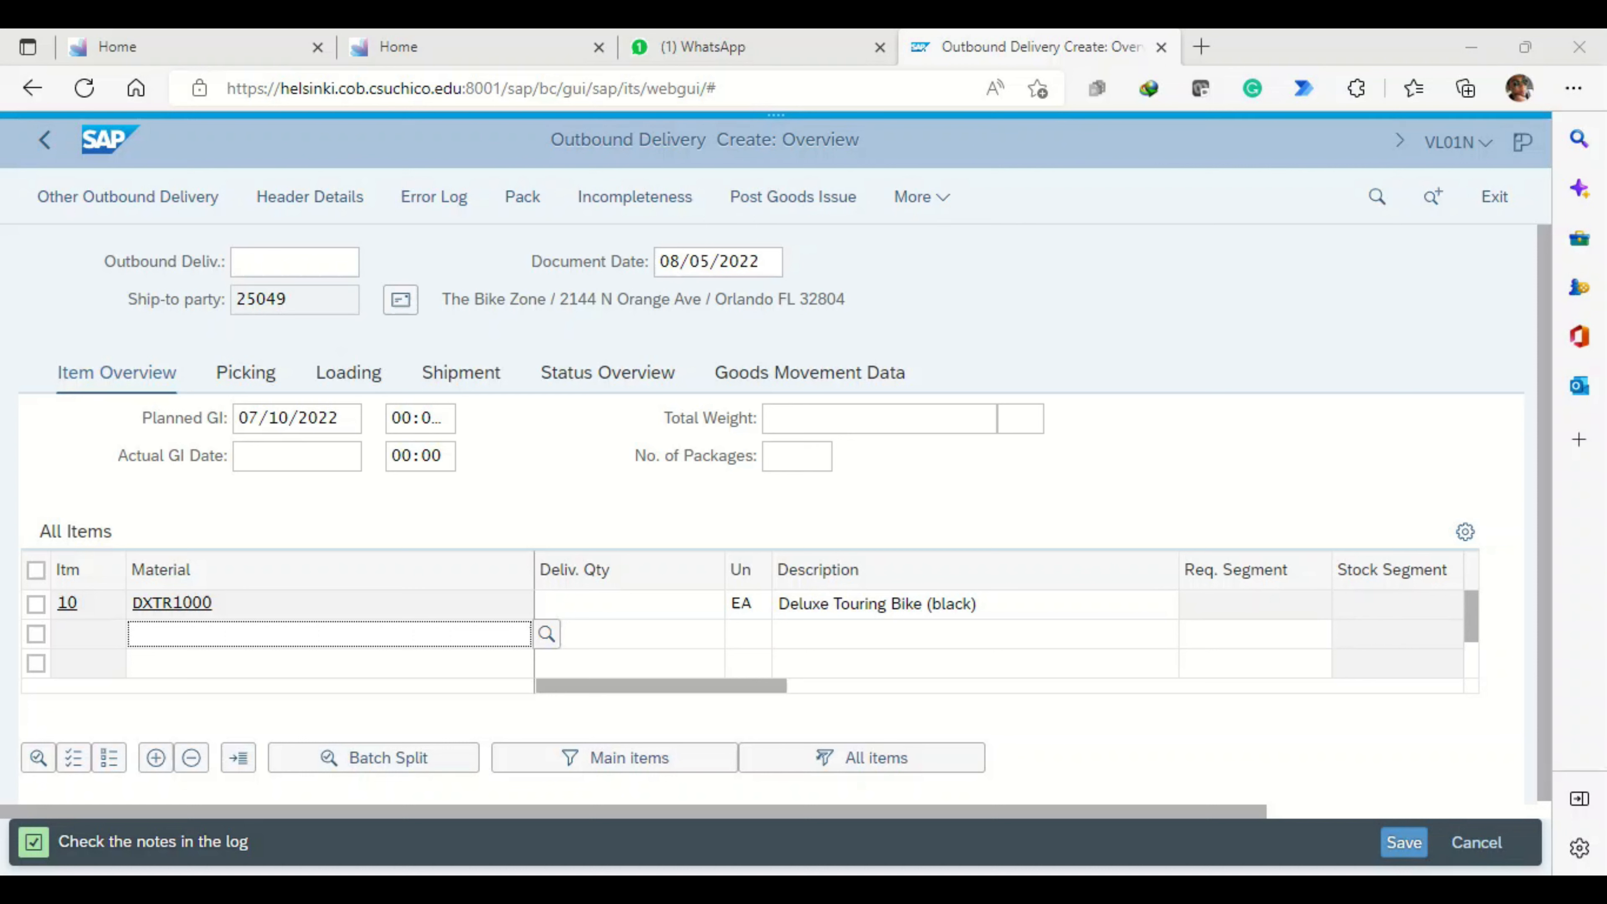
left_click(246, 373)
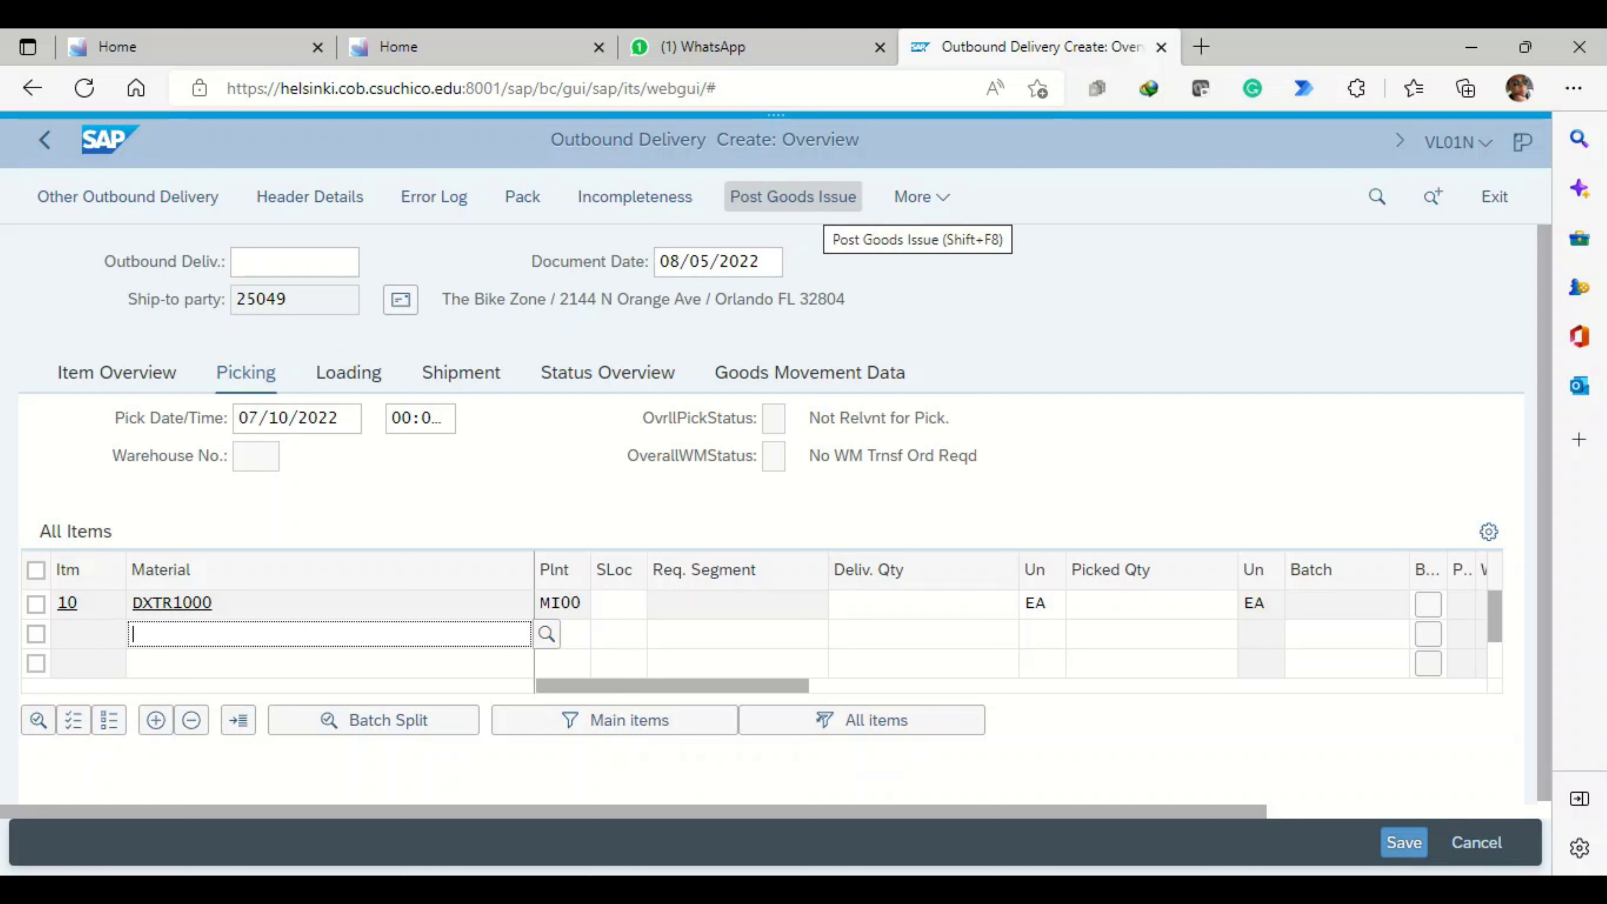
left_click(792, 197)
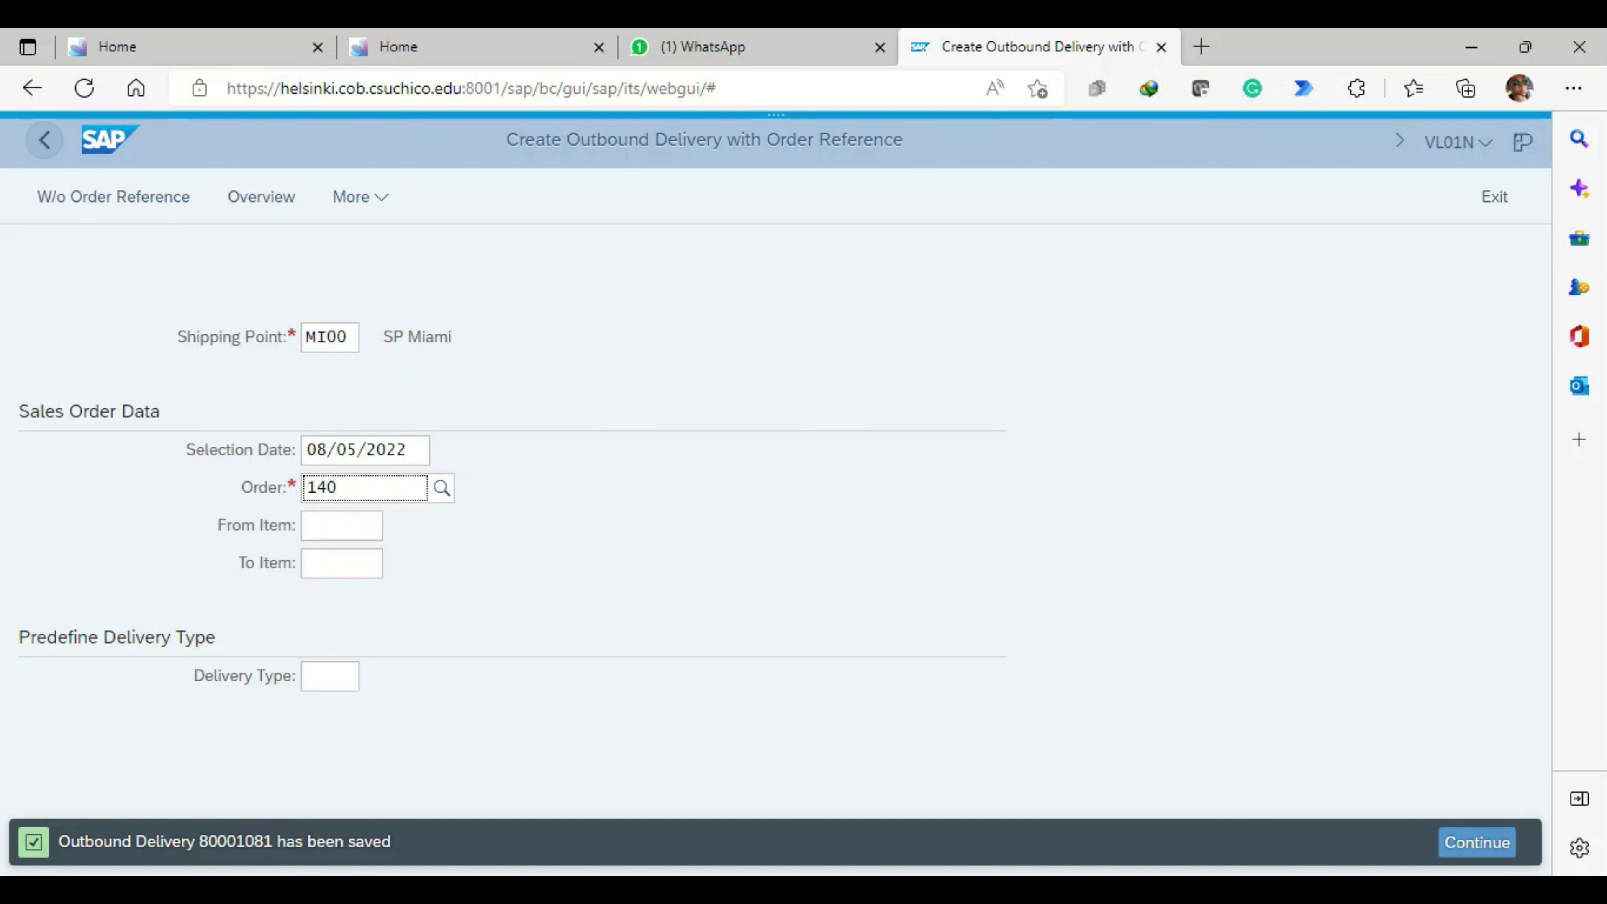
left_click(45, 139)
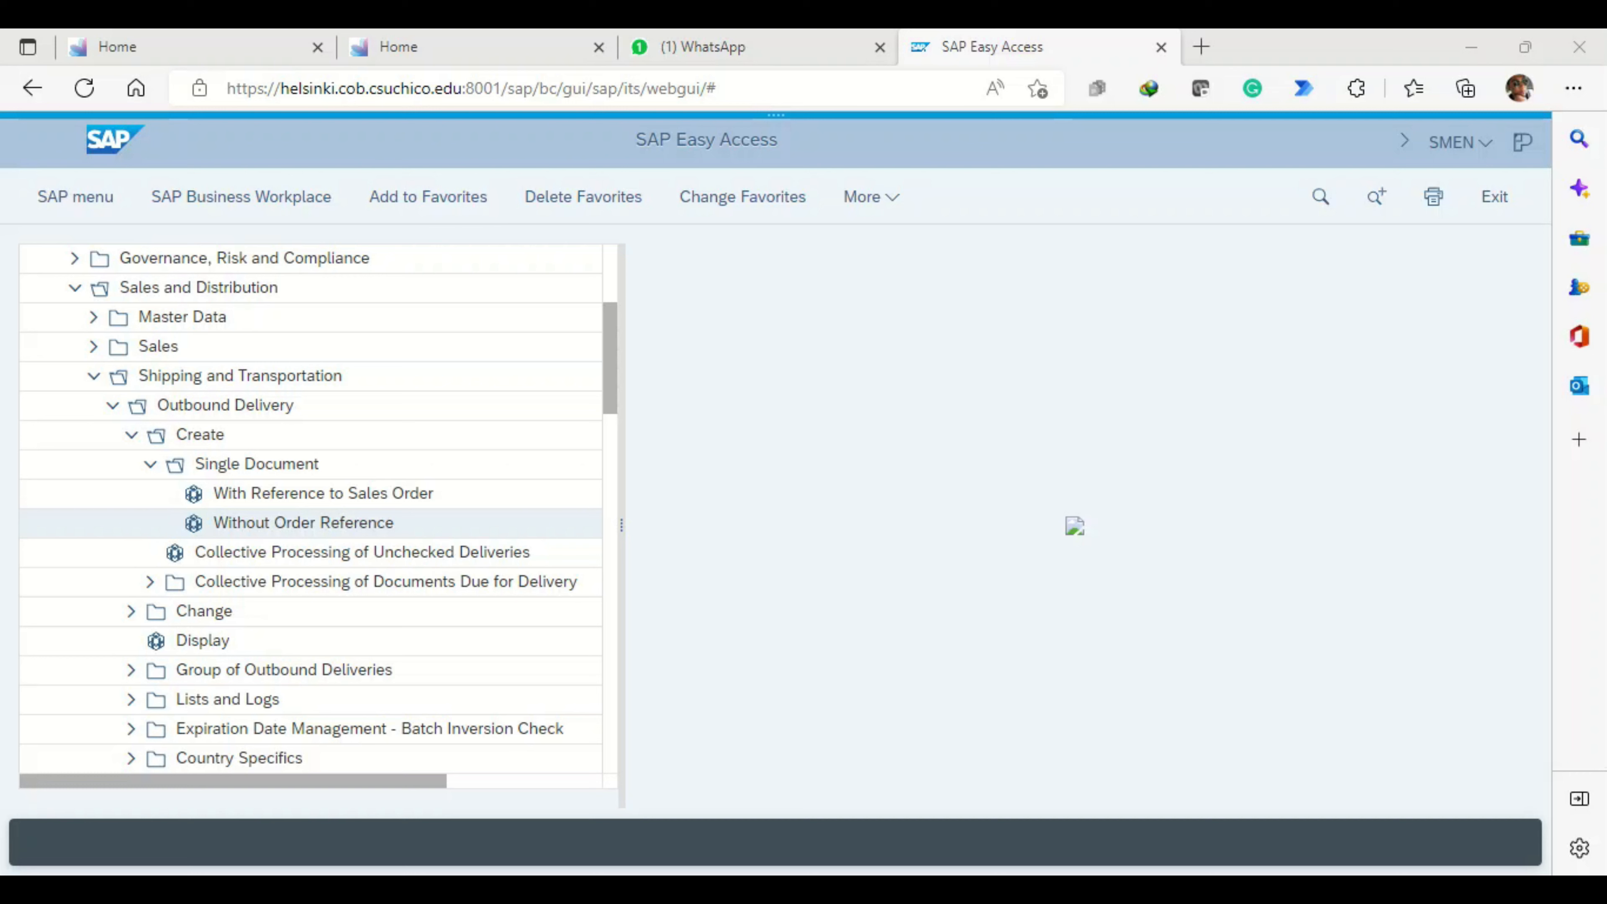
- Look through the menu tree from the outbound delivery, picking, packing and goods issue entries to the billing document transactions
scroll(361, 552, "down", 1)
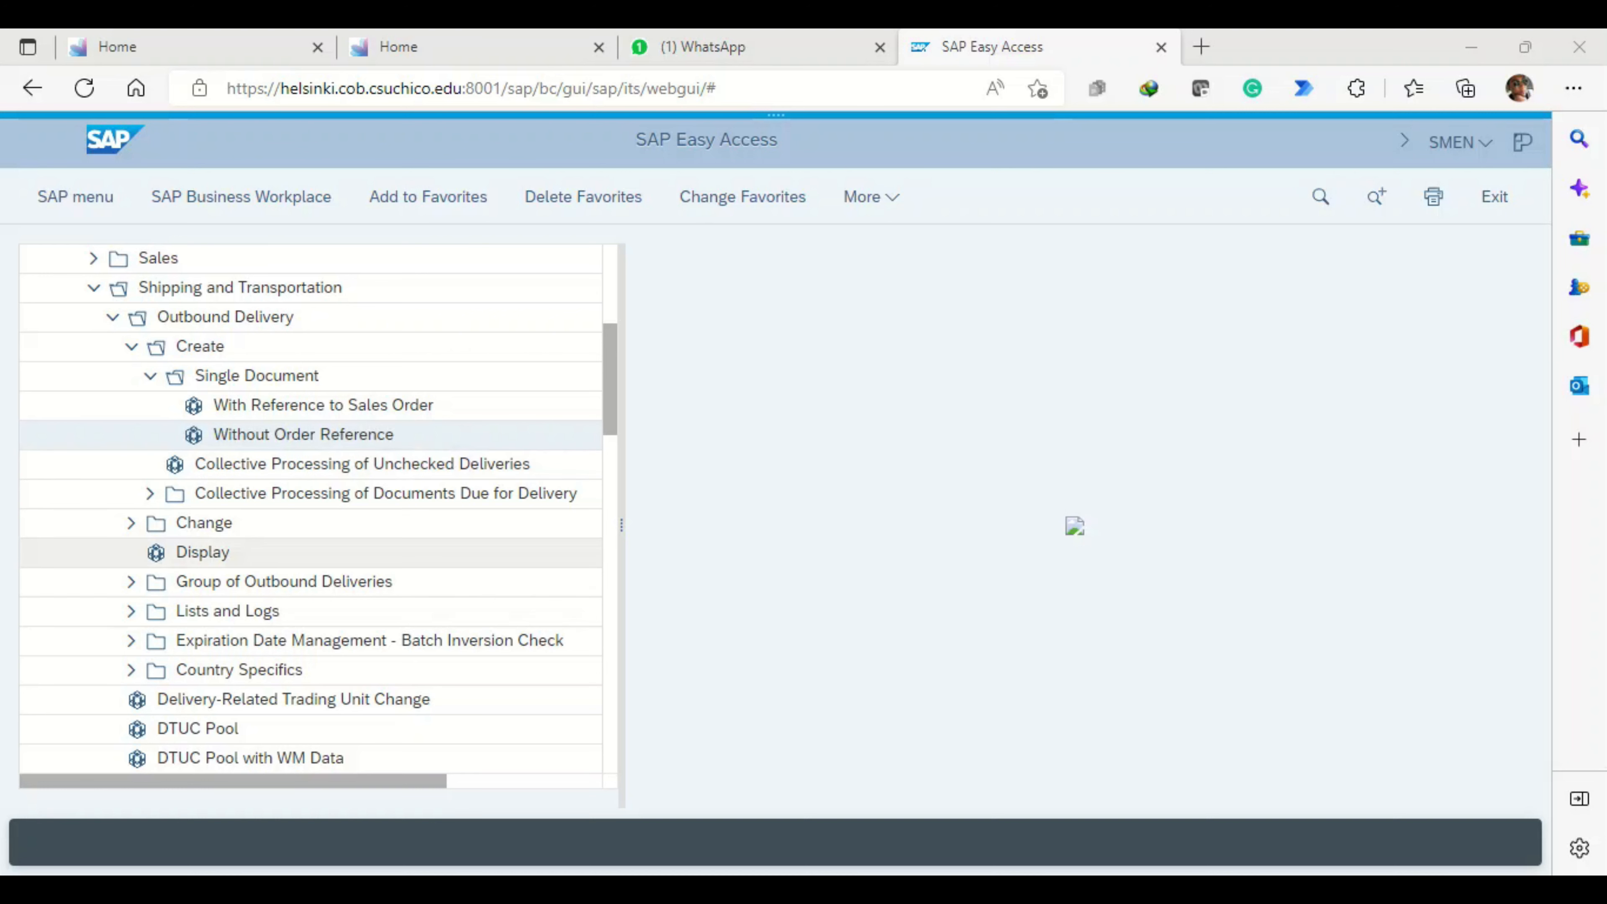
scroll(310, 507, "down", 2)
scroll(310, 507, "down", 2)
scroll(310, 552, "down", 2)
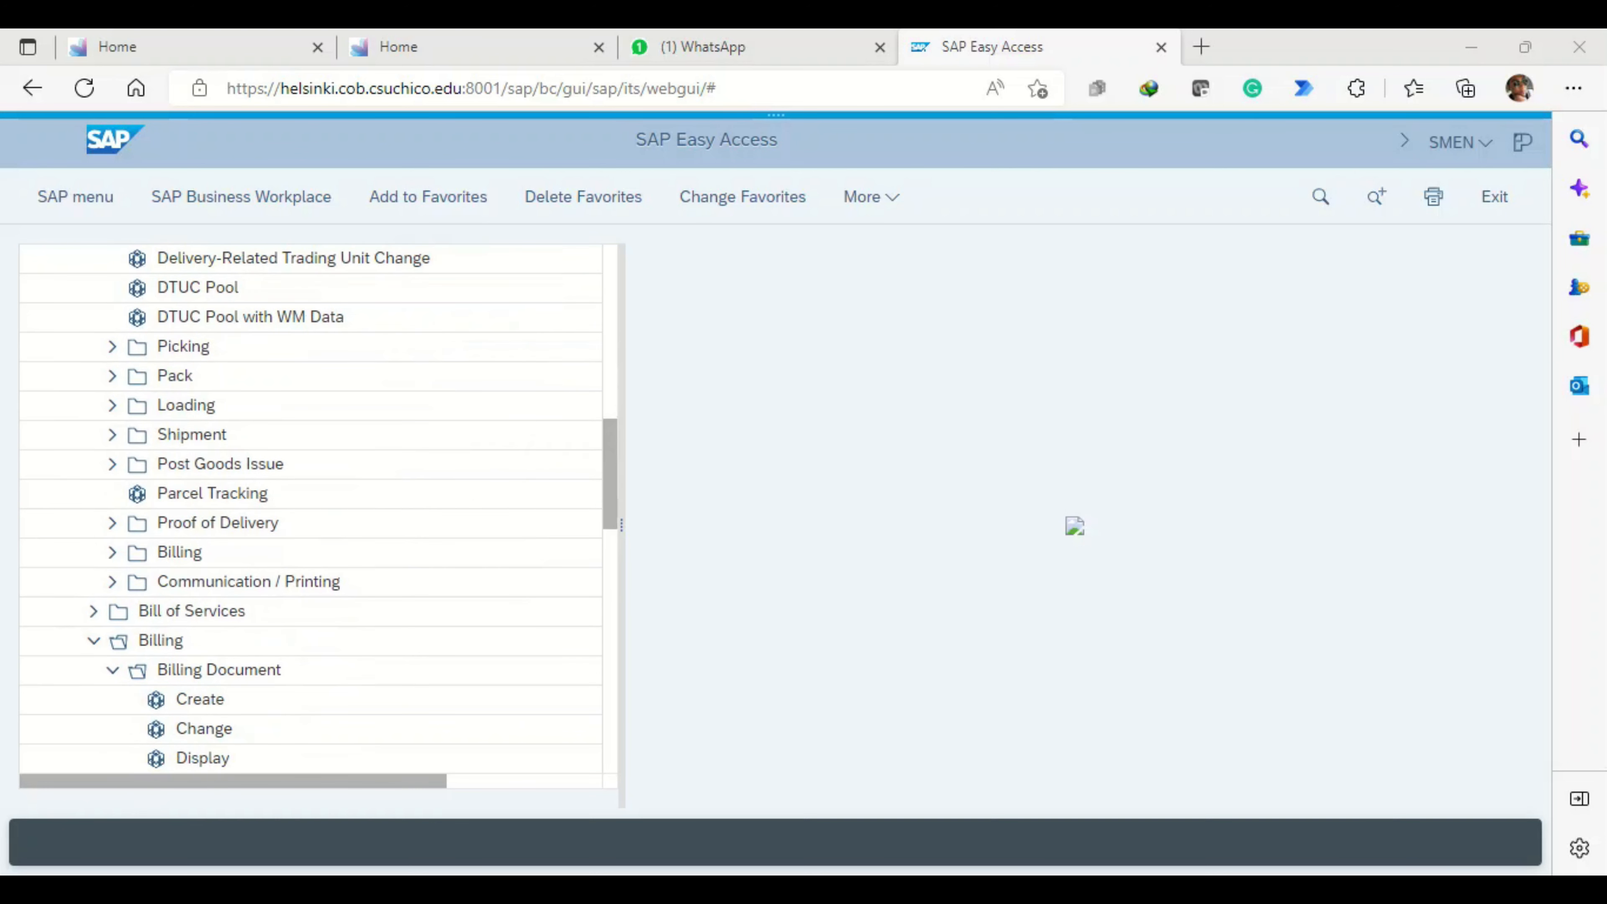
scroll(311, 552, "up", 3)
scroll(310, 552, "up", 2)
scroll(310, 551, "down", 2)
scroll(310, 552, "down", 1)
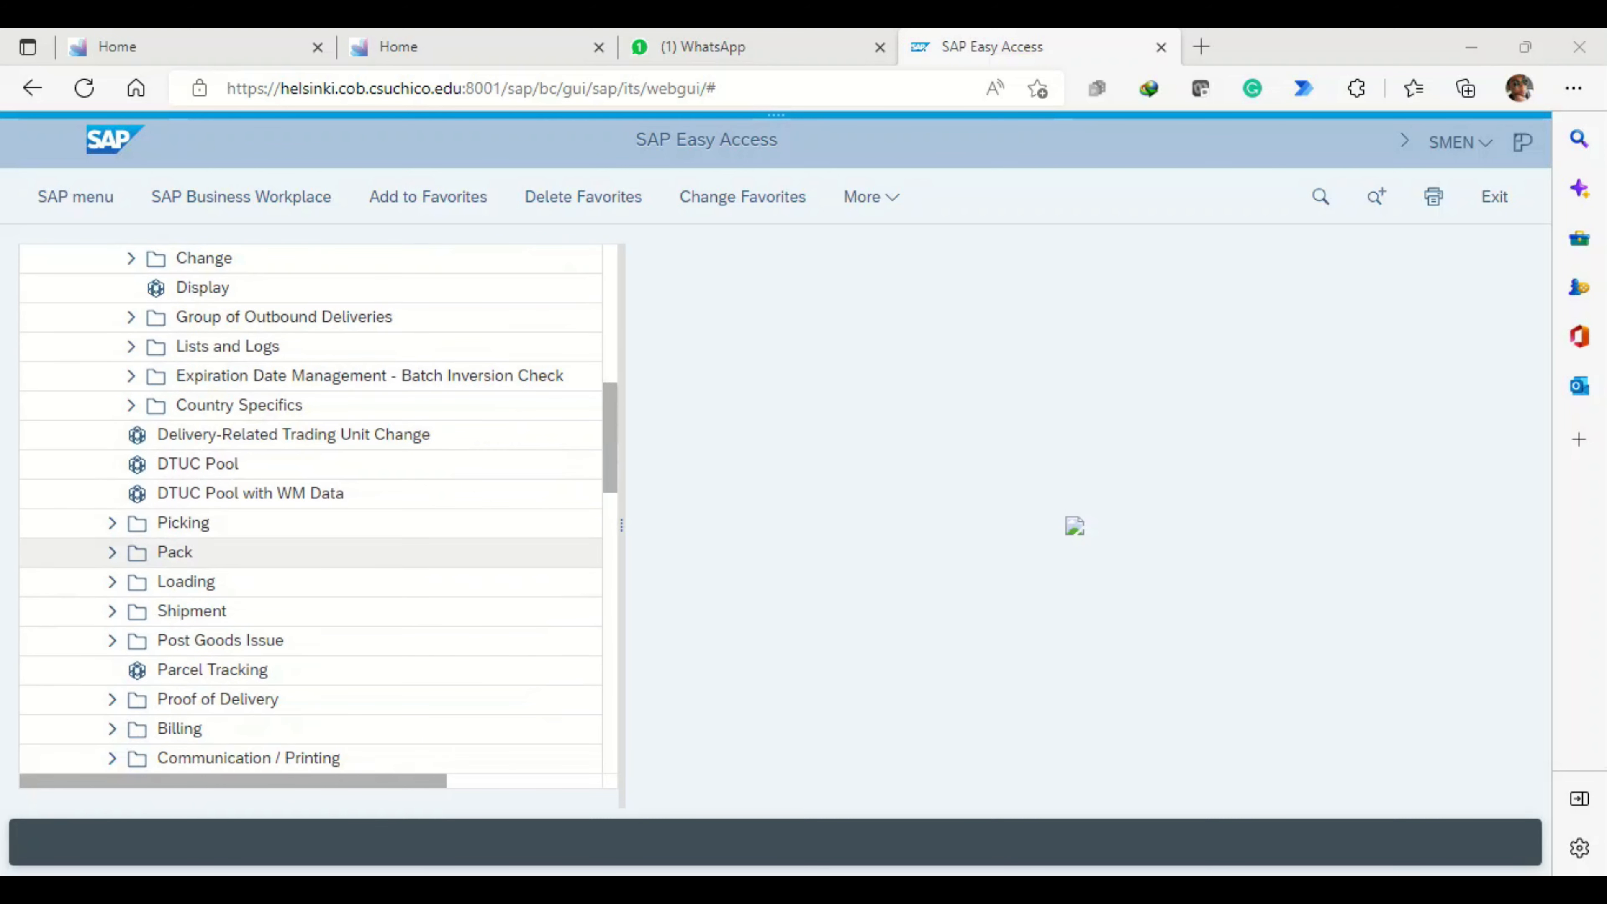
scroll(311, 552, "down", 2)
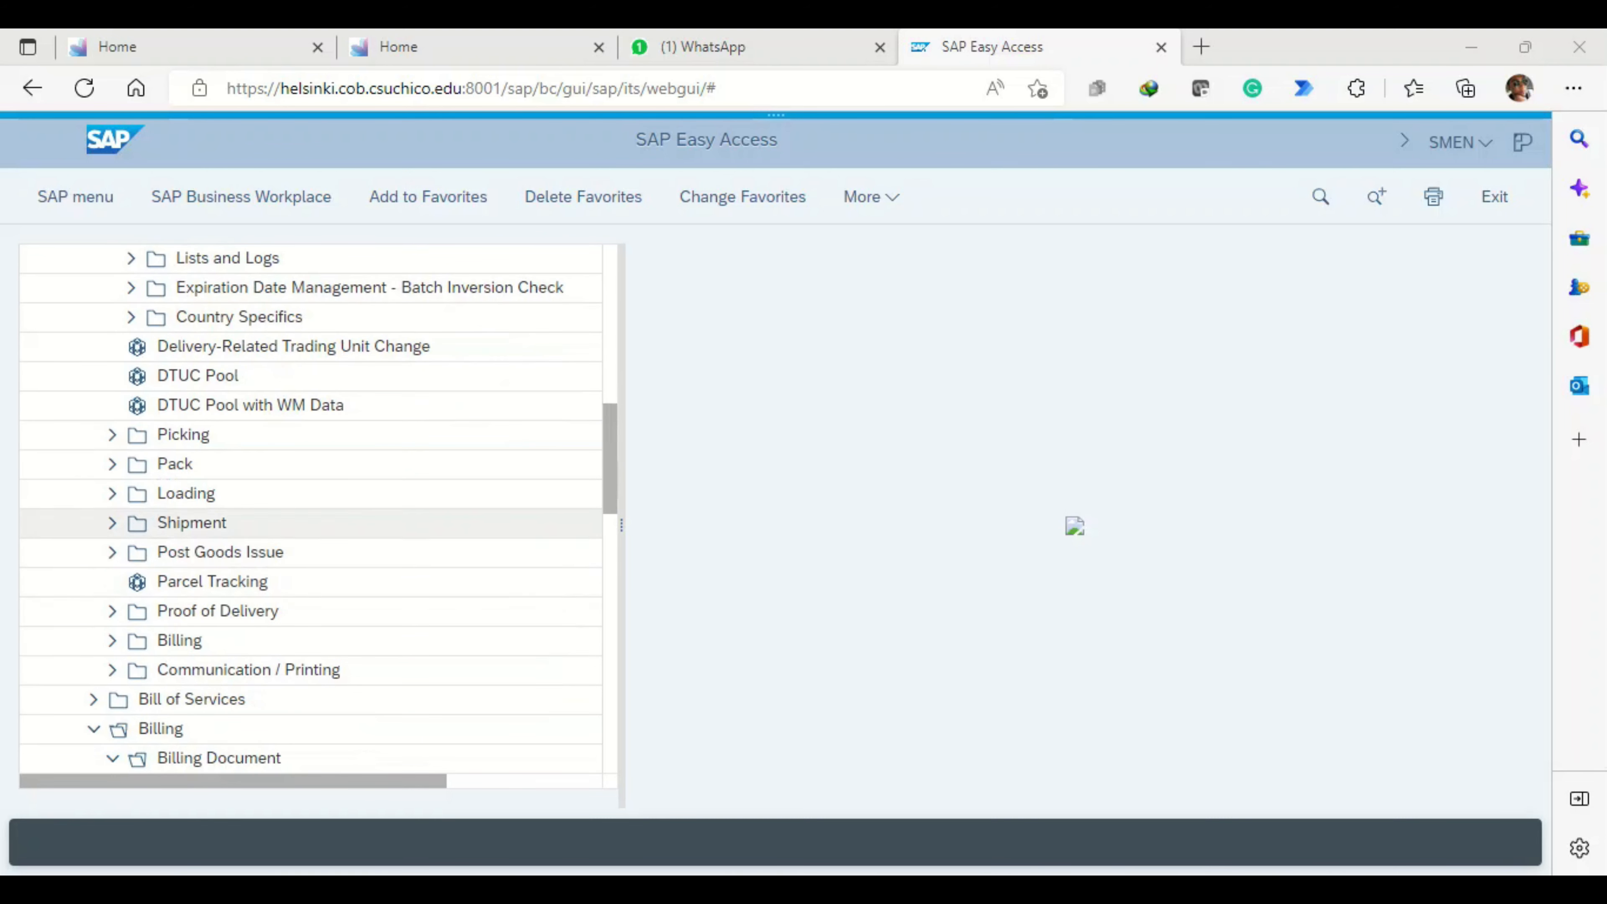
scroll(310, 611, "down", 2)
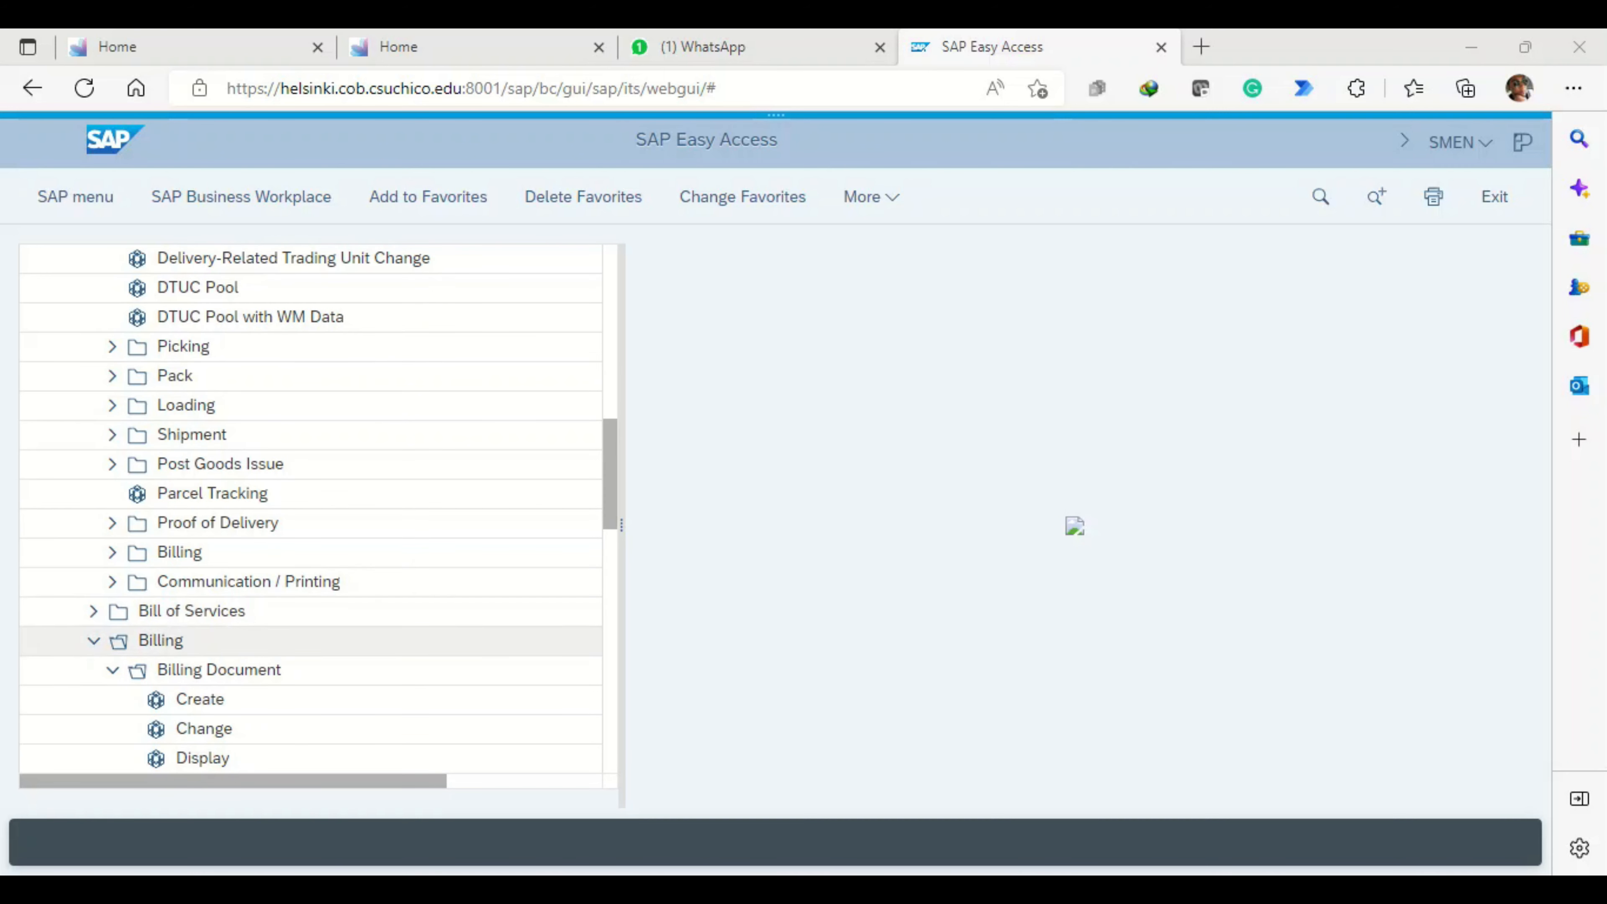
scroll(310, 640, "down", 1)
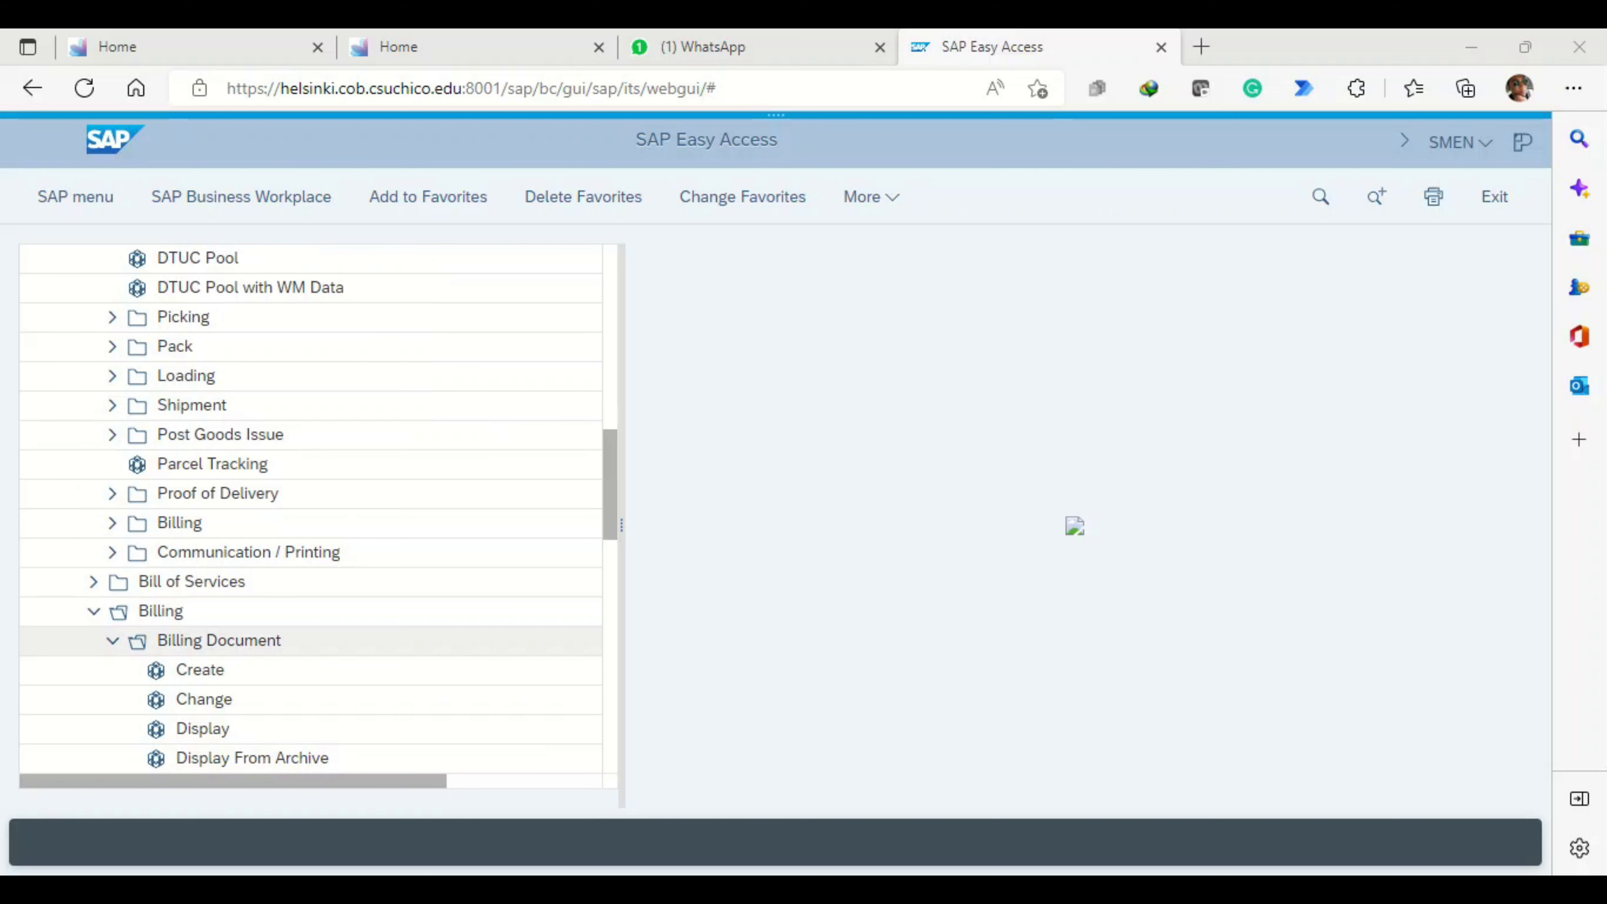
scroll(311, 640, "down", 3)
scroll(310, 581, "down", 1)
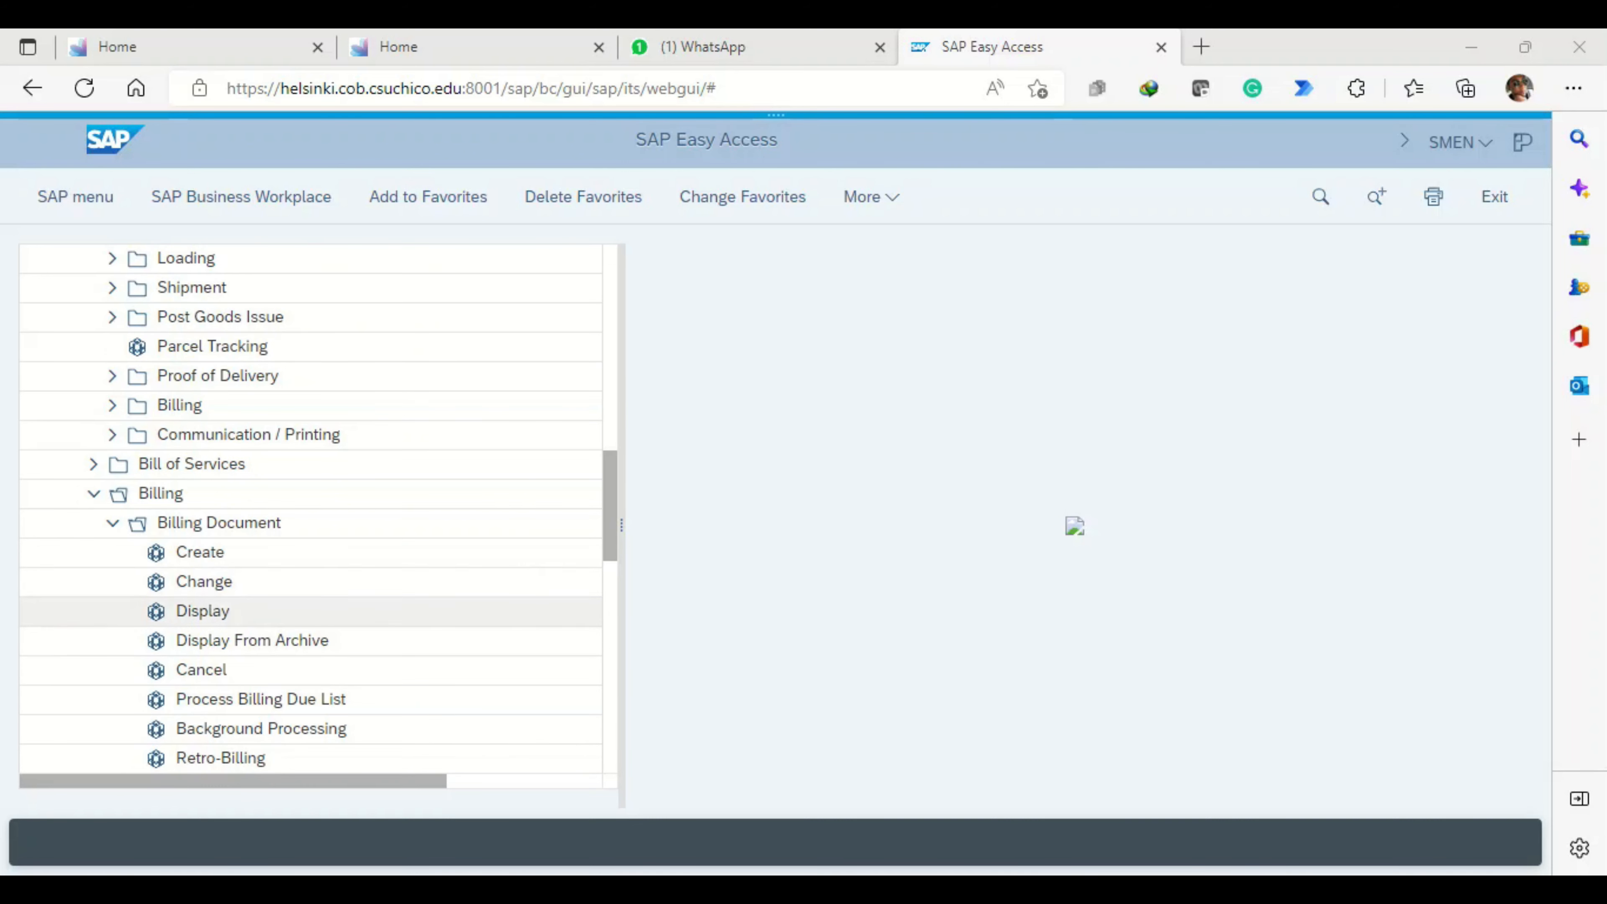
scroll(310, 552, "down", 1)
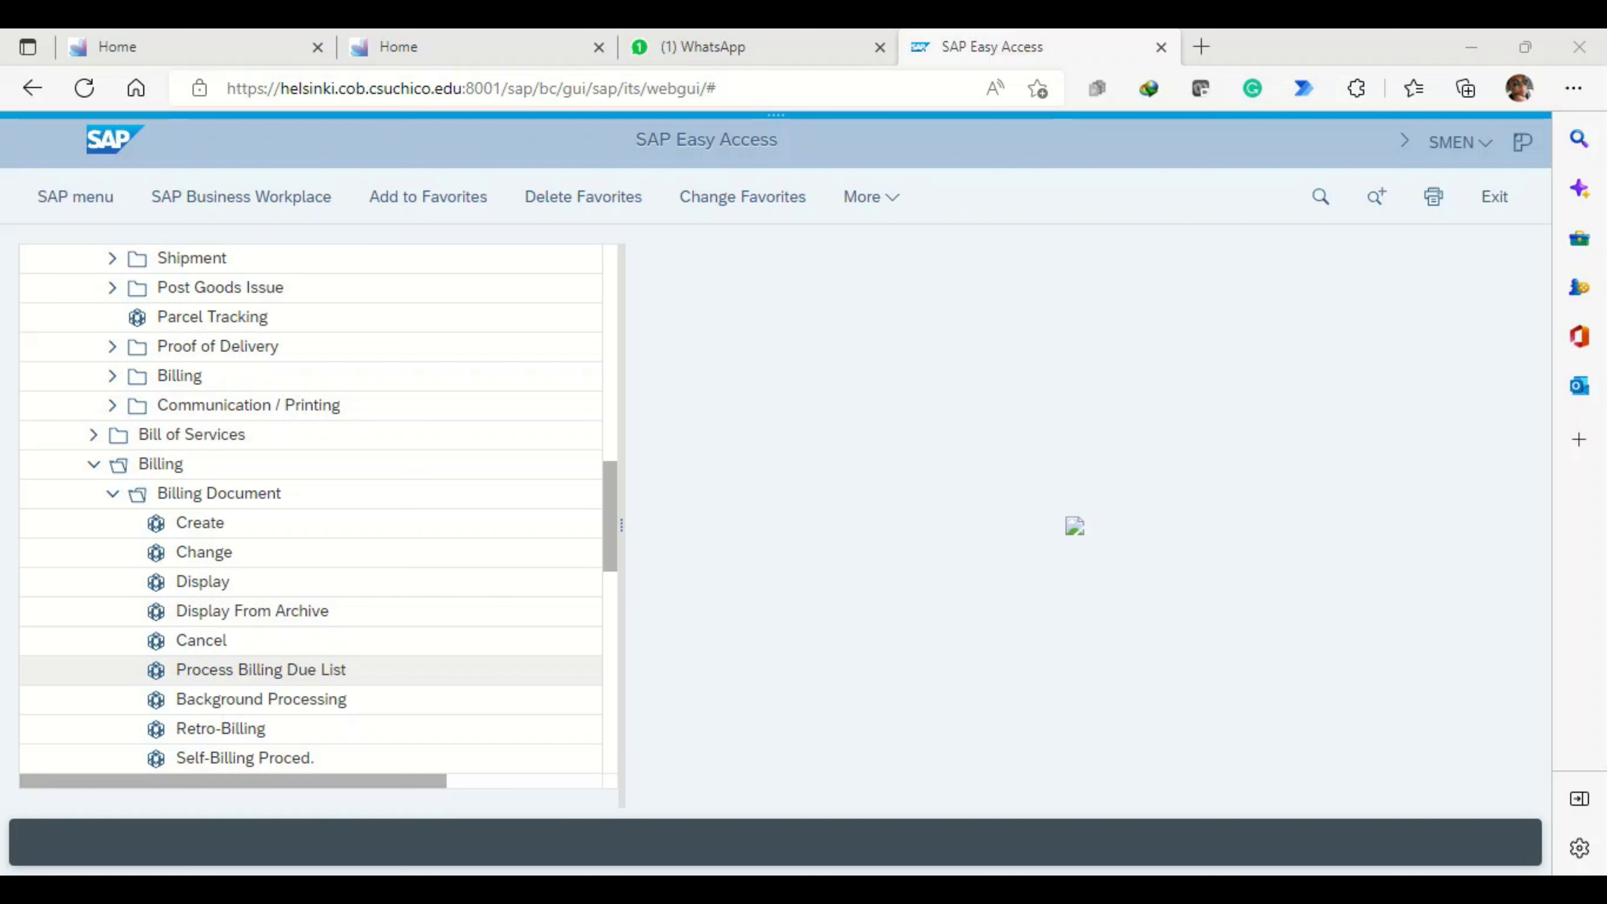
scroll(310, 507, "up", 5)
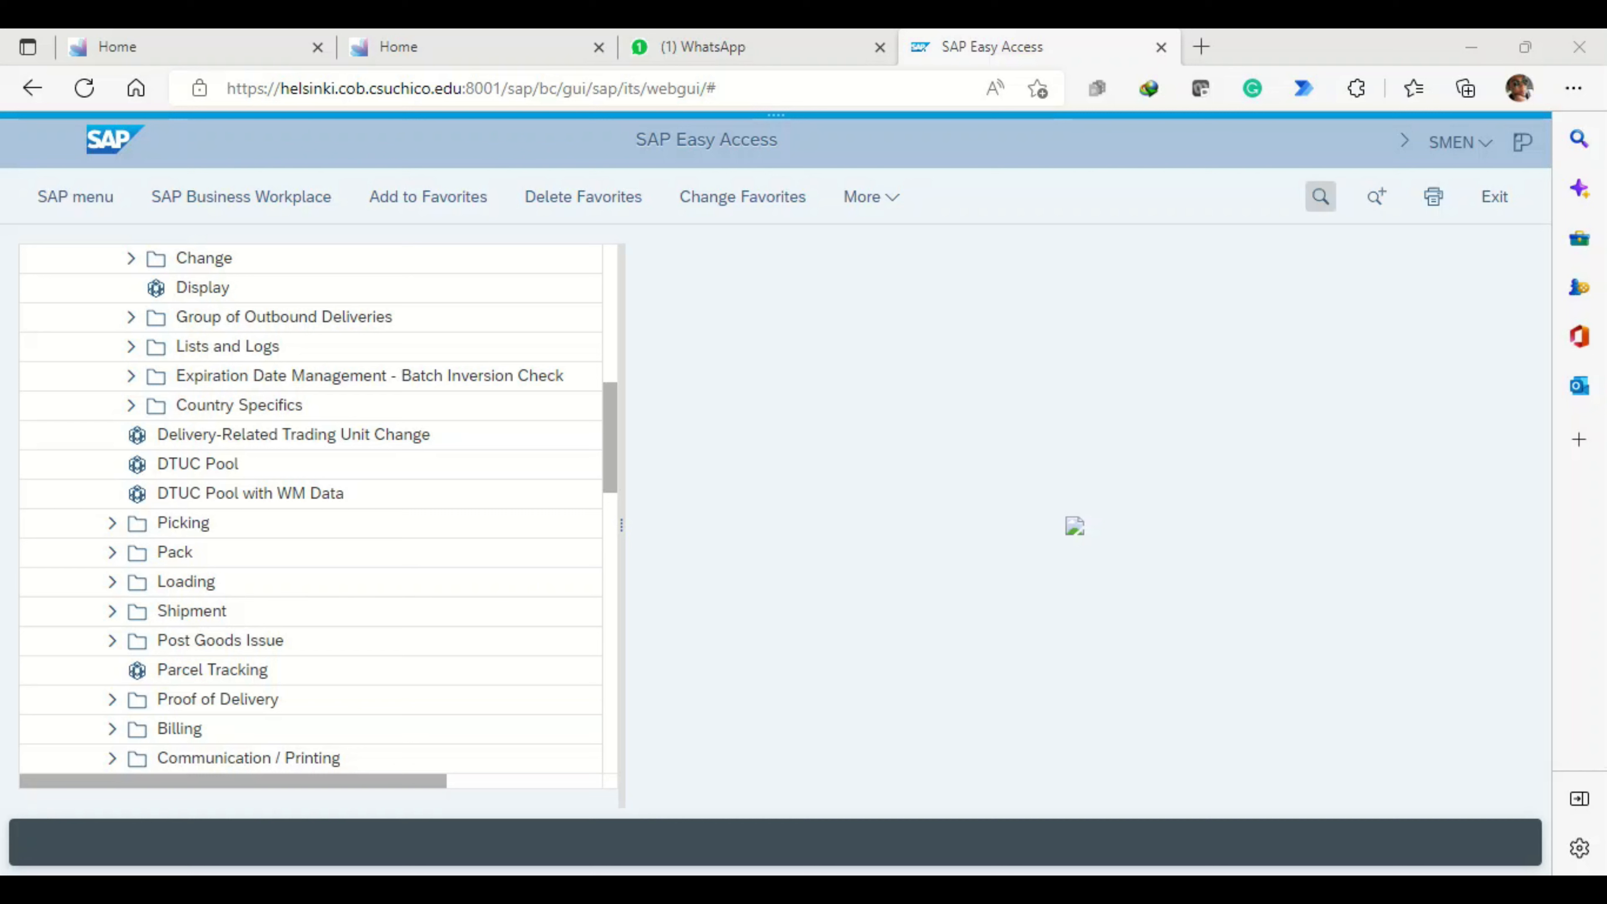
- Find the transaction code mmbe in the menu tree and open Stock Overview
left_click(1321, 197)
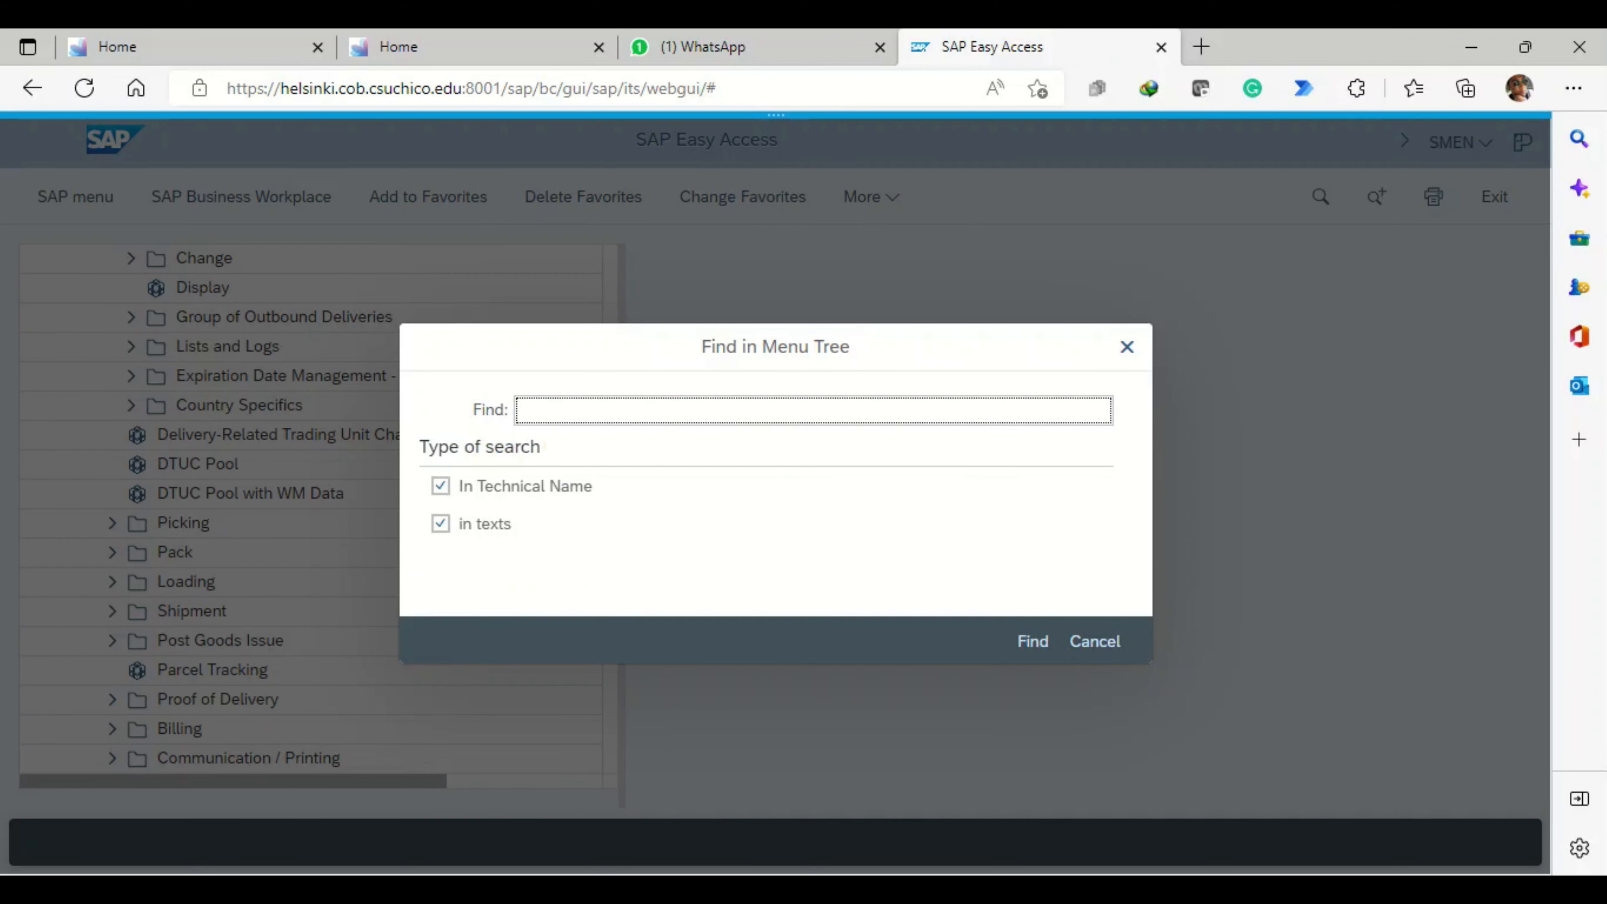
type("mmbe")
key("Return")
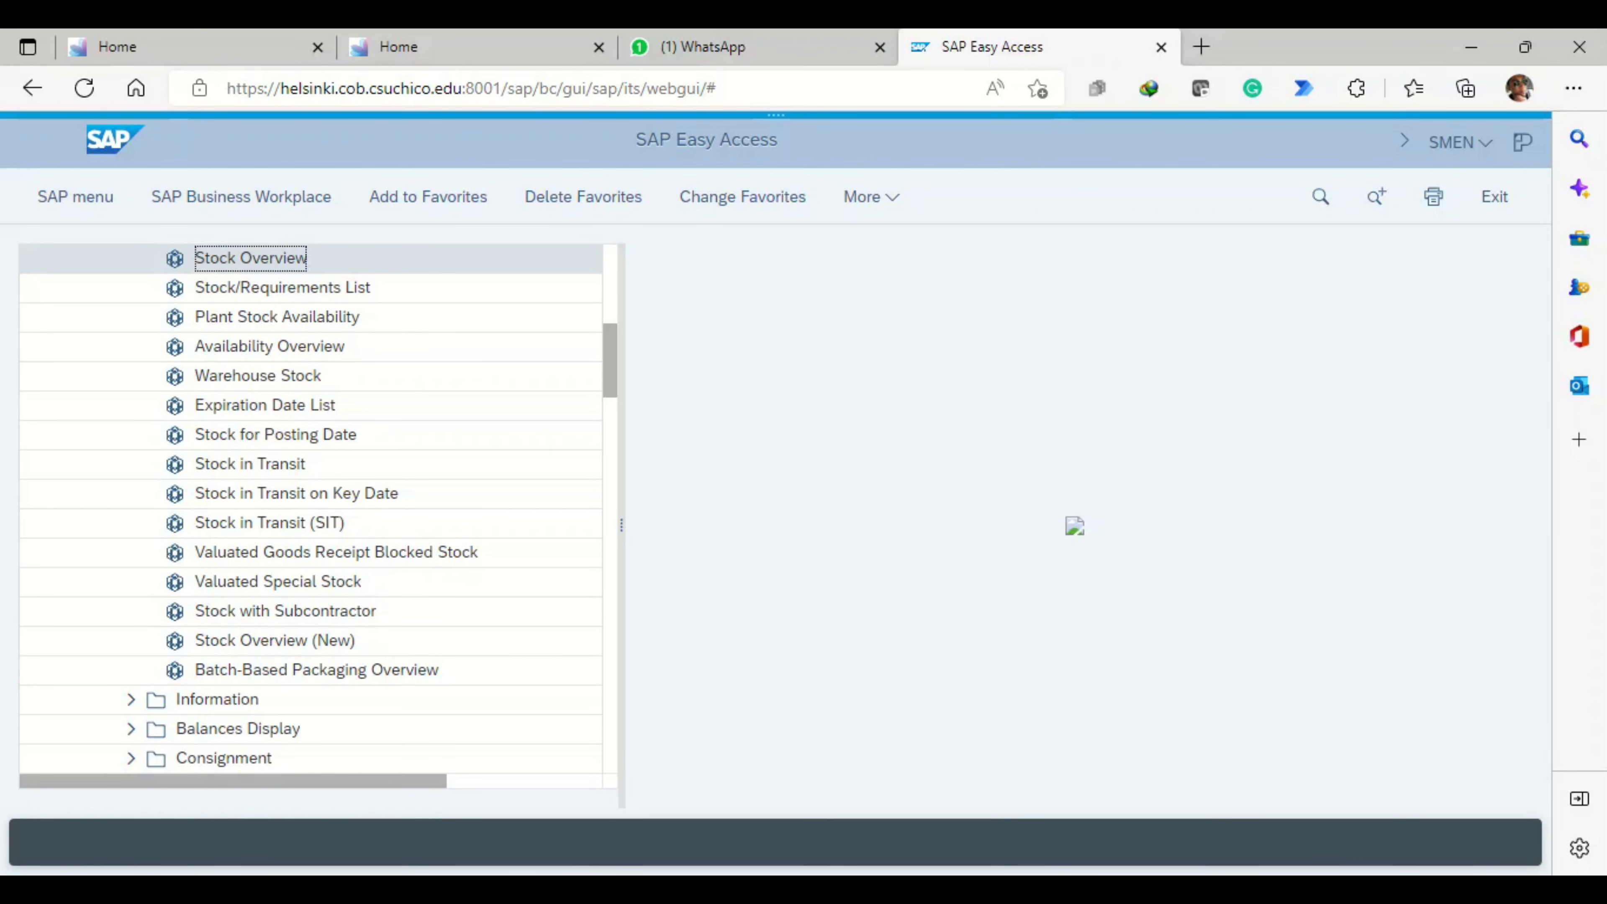
key("Return")
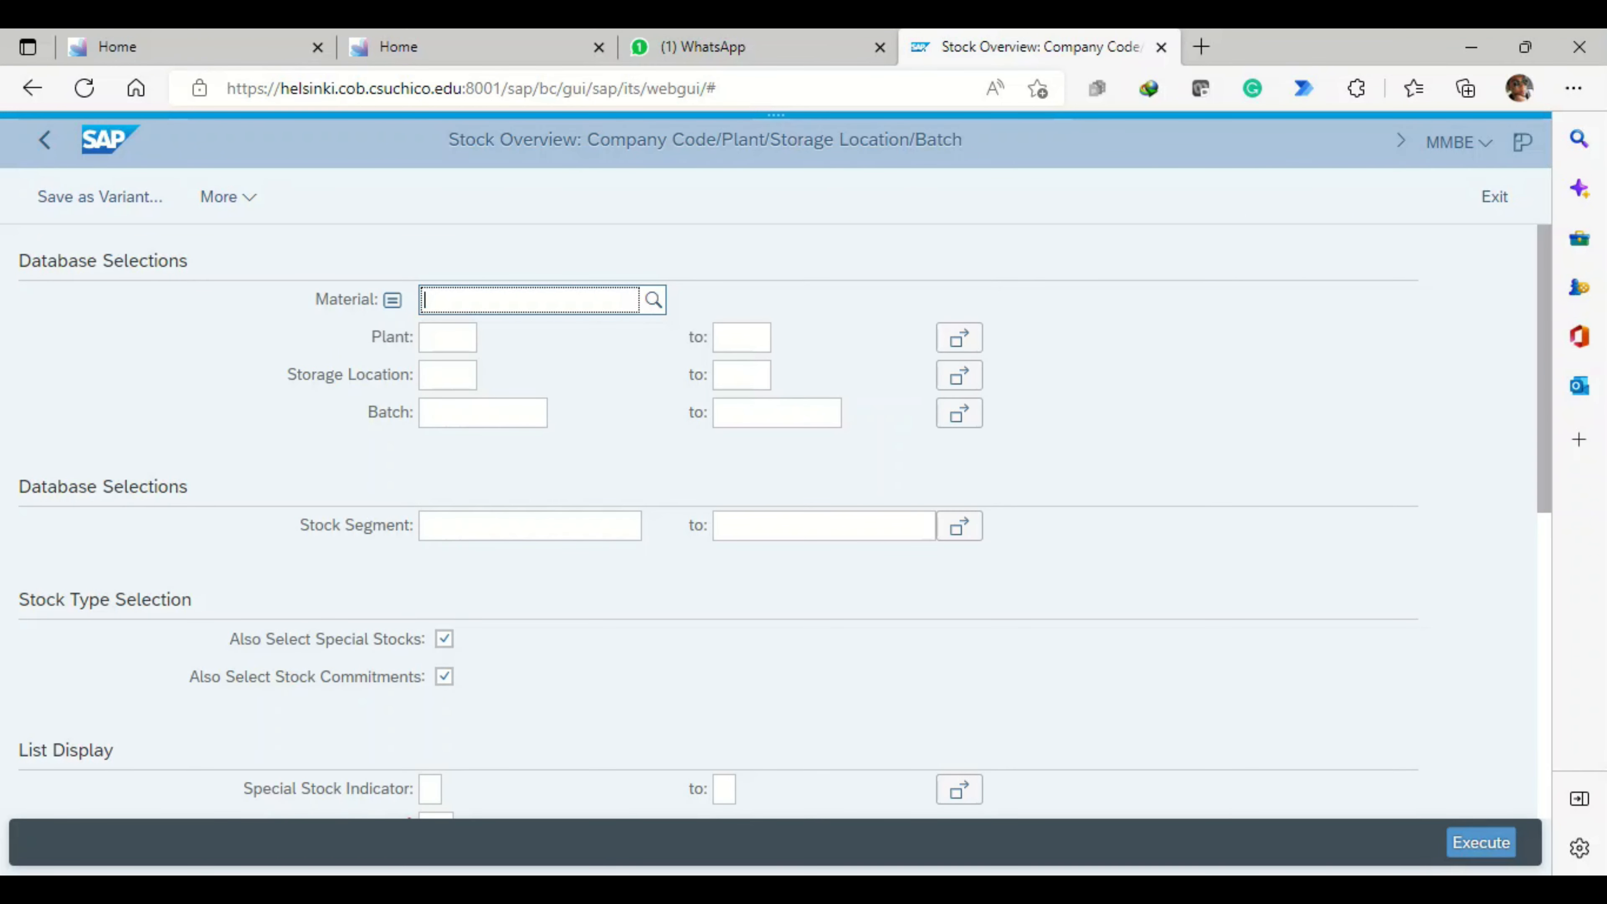
- Run the stock overview for material DXTR1280 in plant MI00
type("dxtr1280")
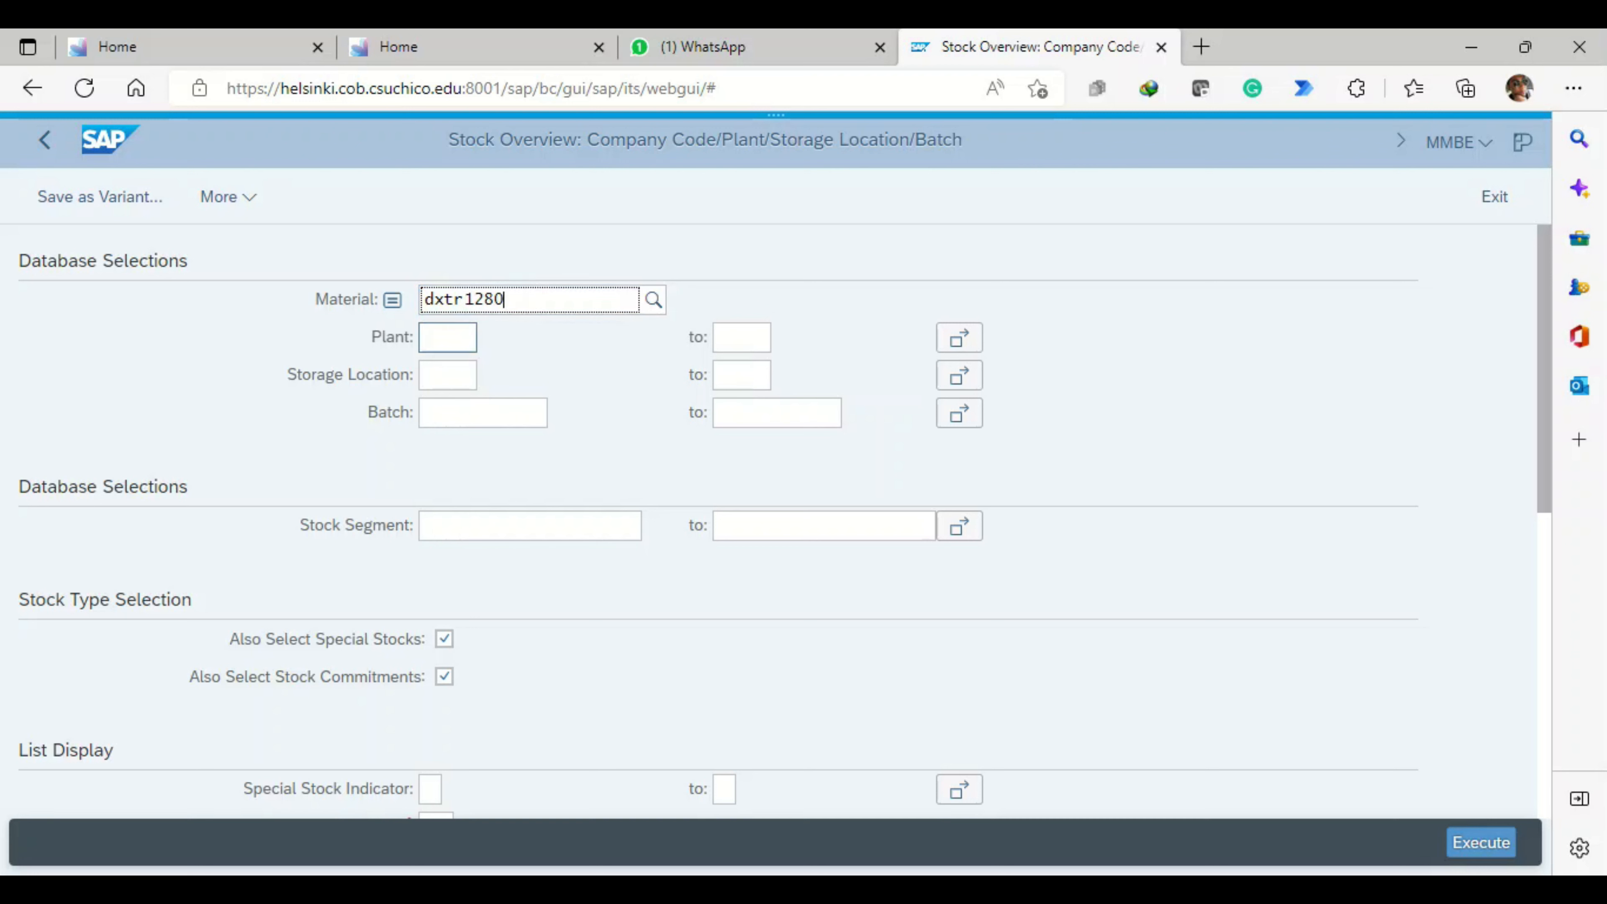
left_click(447, 338)
type("mi00")
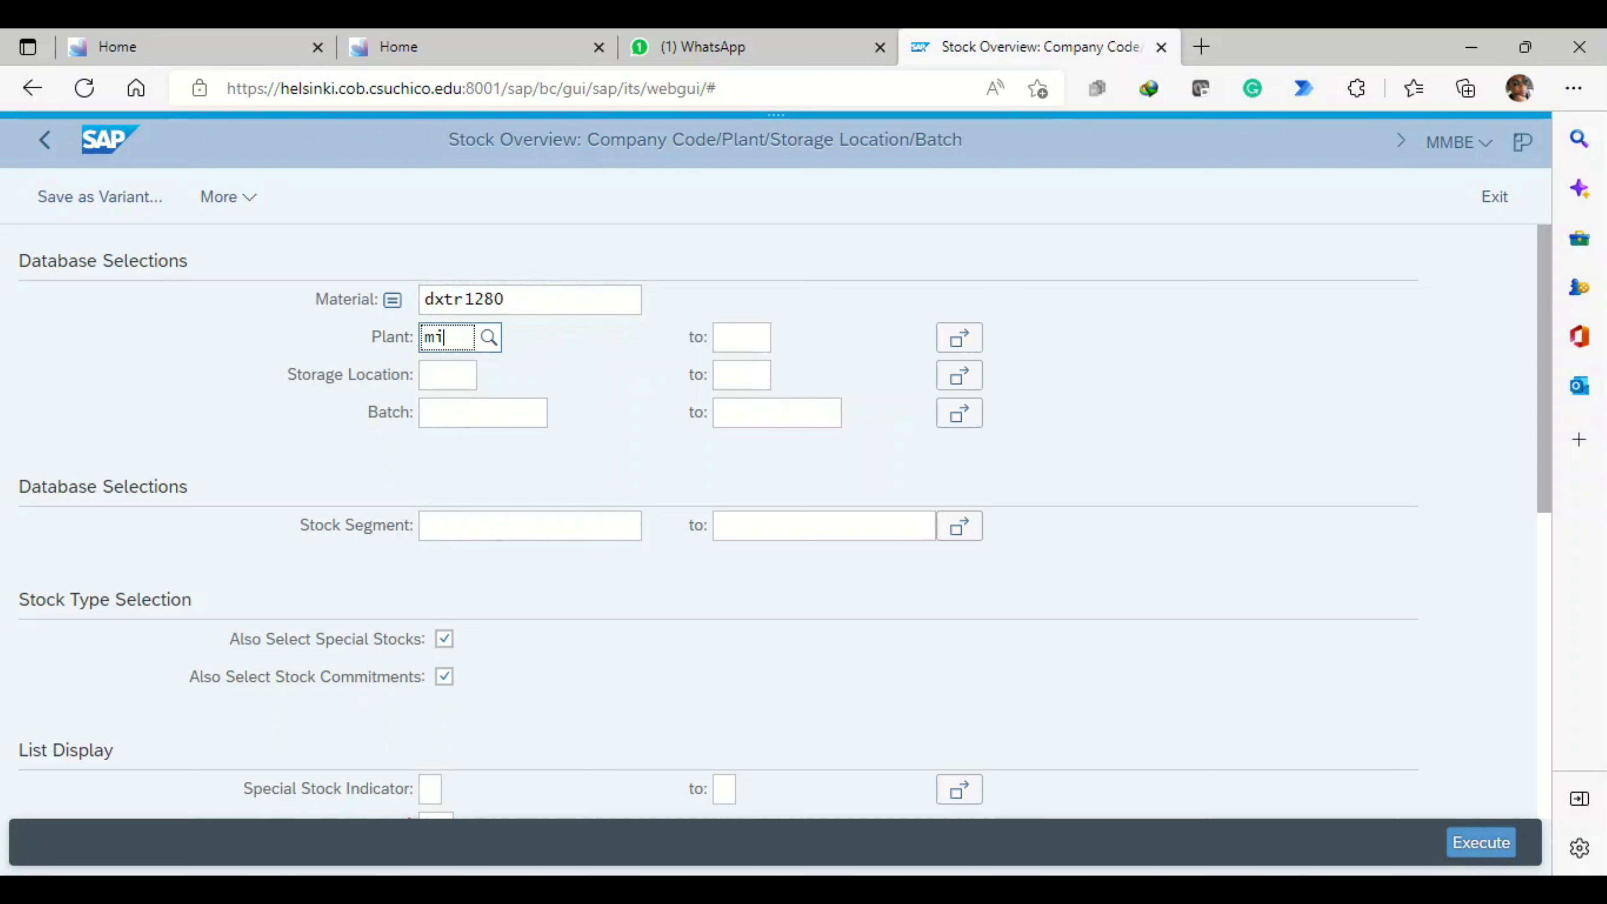
left_click(1480, 843)
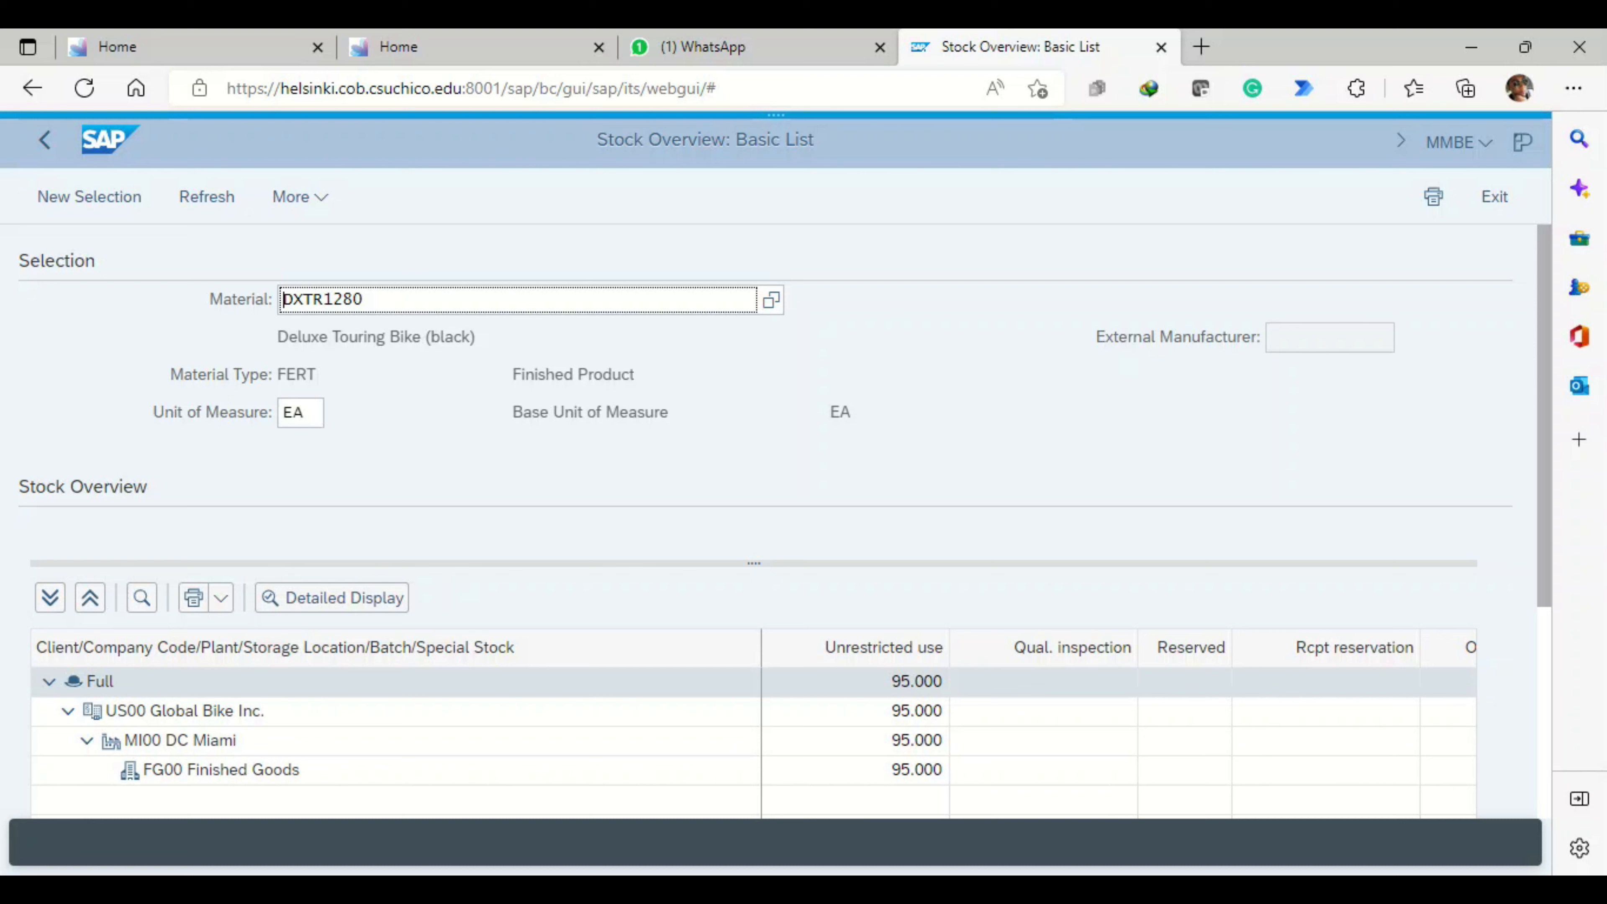
- Examine the stock types for the Full level of the stock overview, from unrestricted use to customer-related stocks, and close the details
left_click(916, 681)
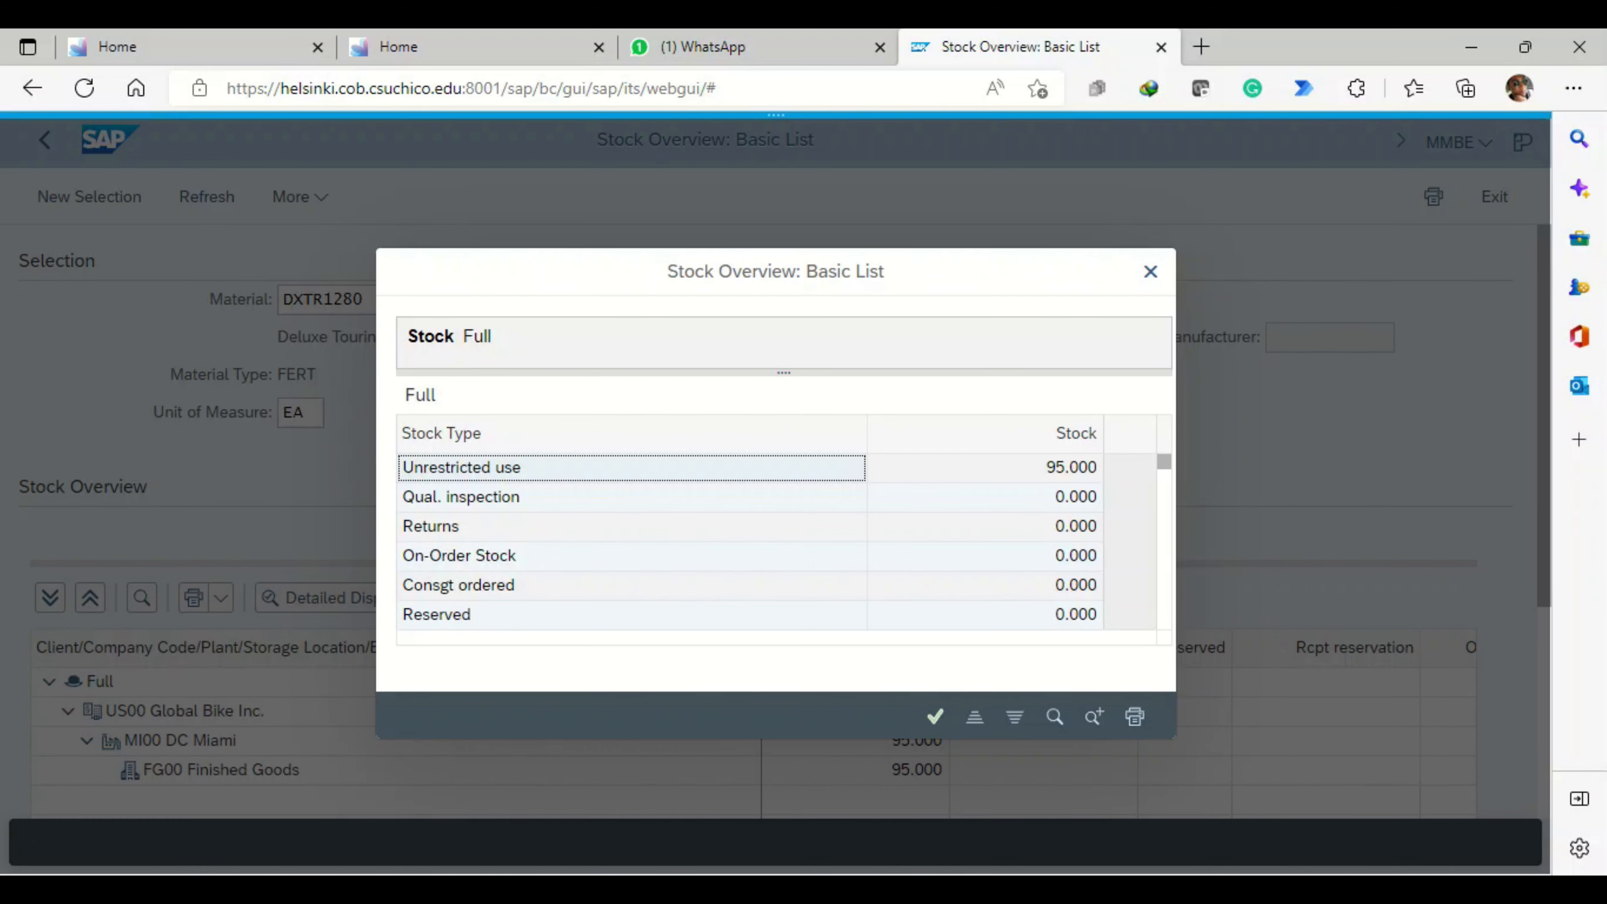
scroll(747, 541, "down", 5)
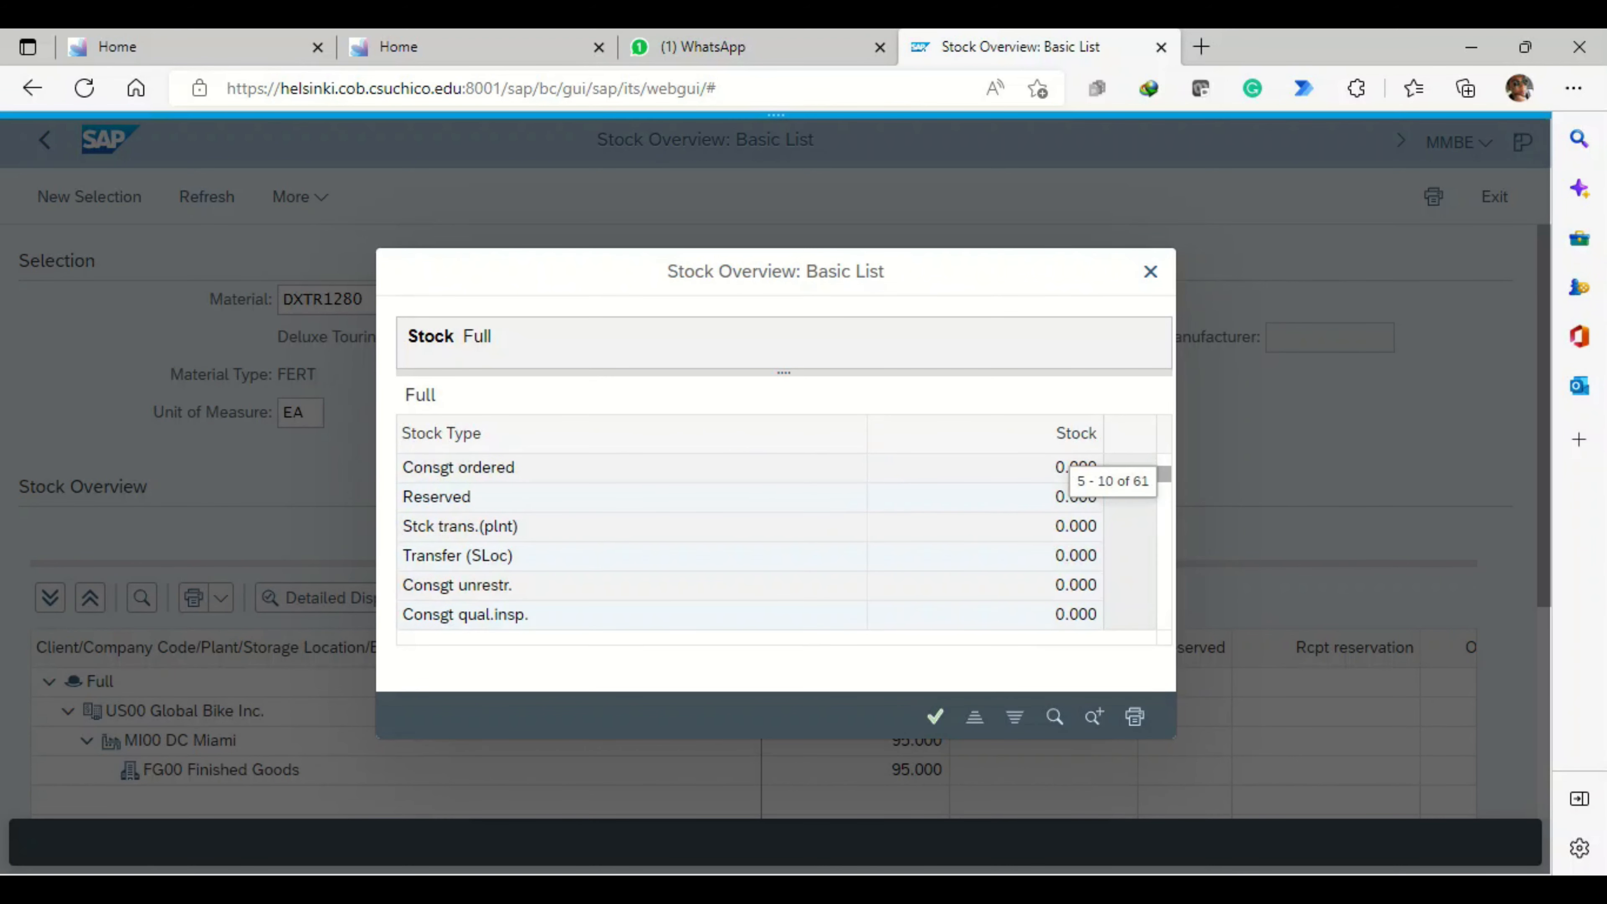
scroll(778, 541, "down", 3)
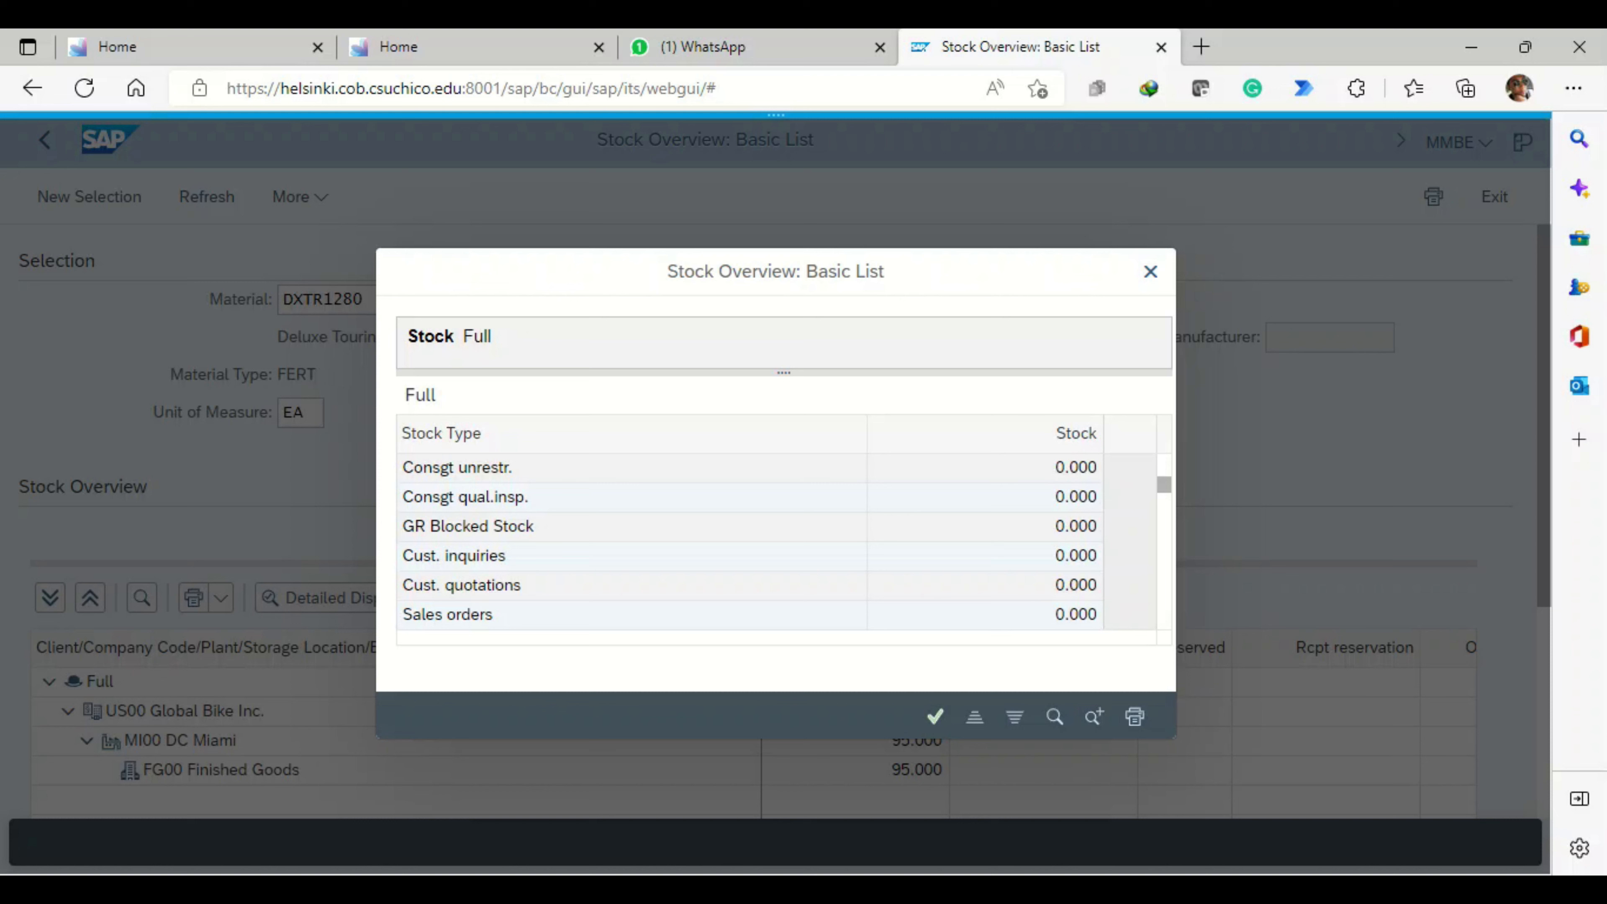
scroll(746, 541, "down", 1)
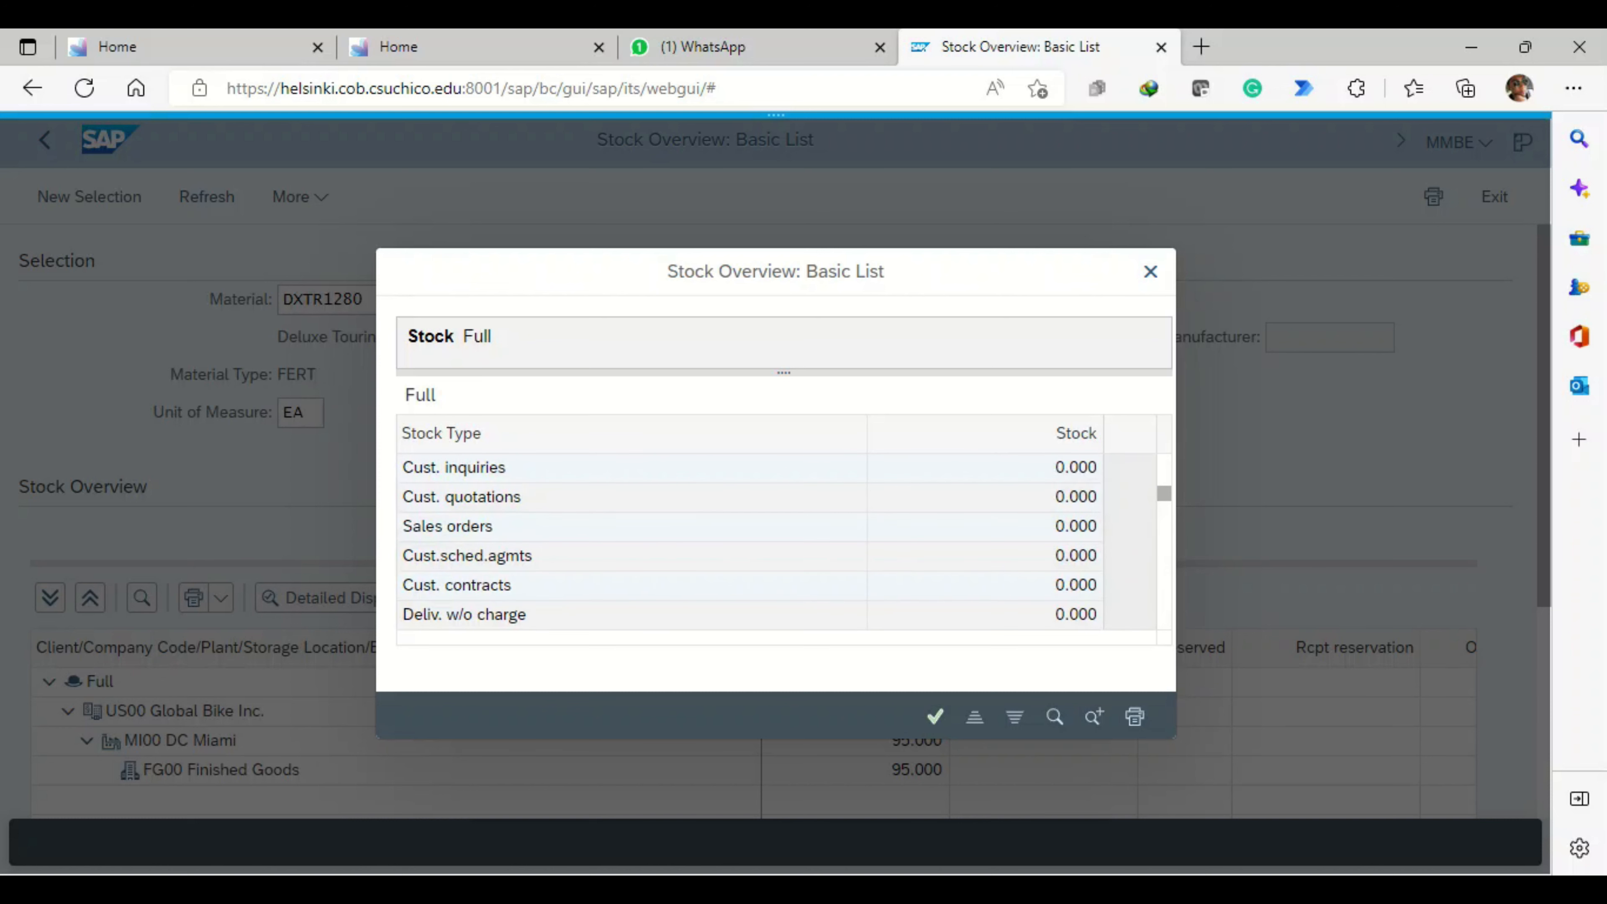
scroll(746, 541, "down", 1)
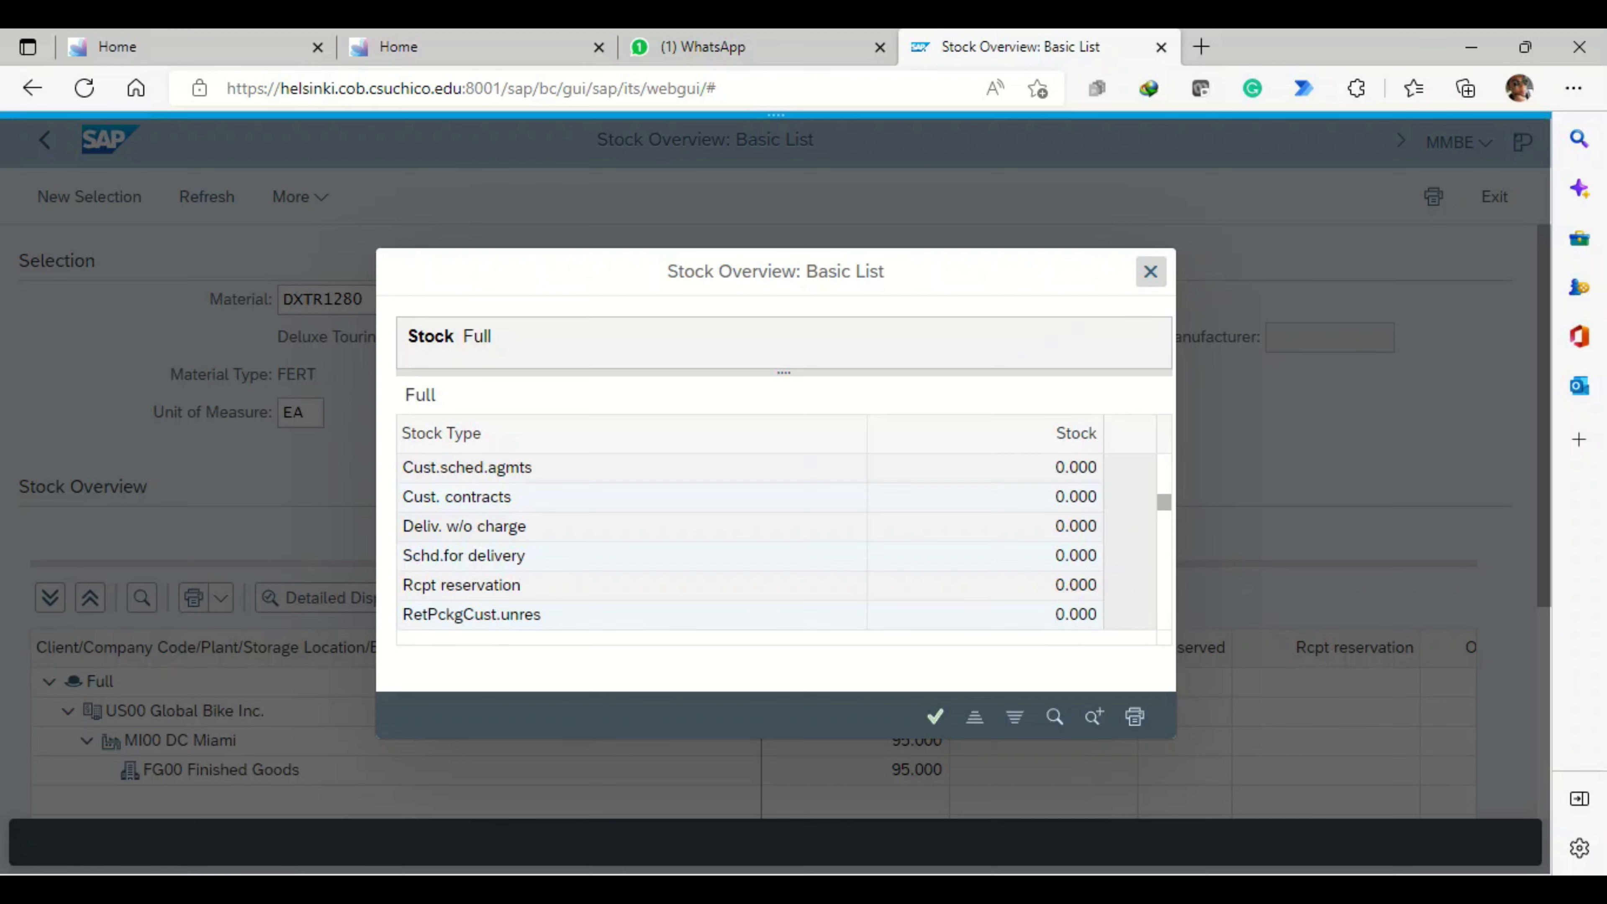
left_click(1150, 271)
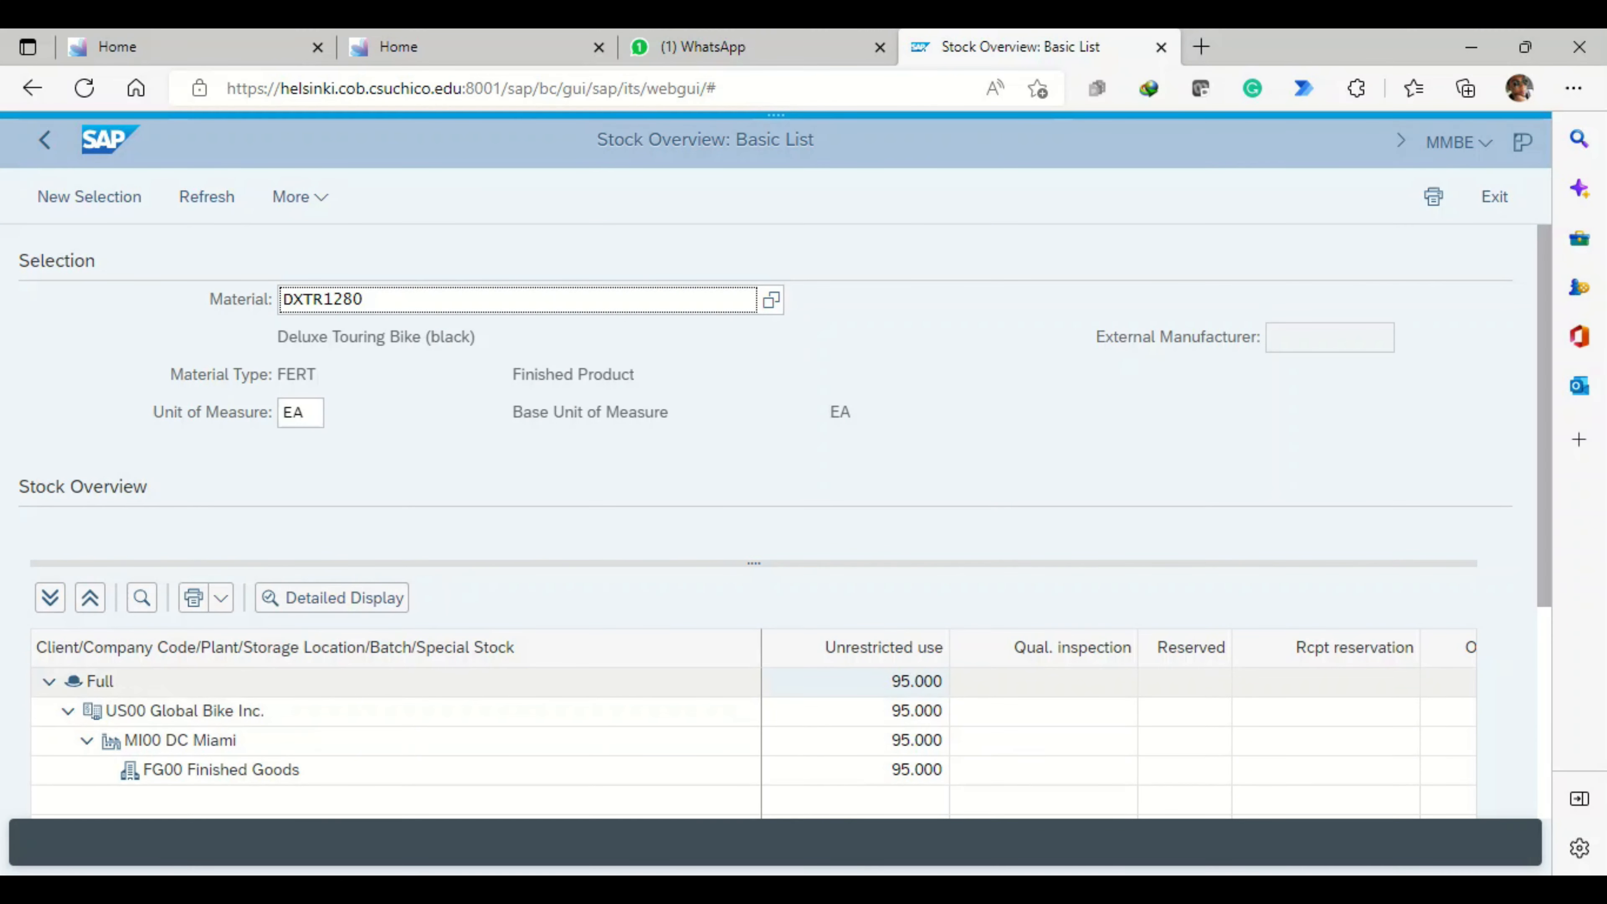